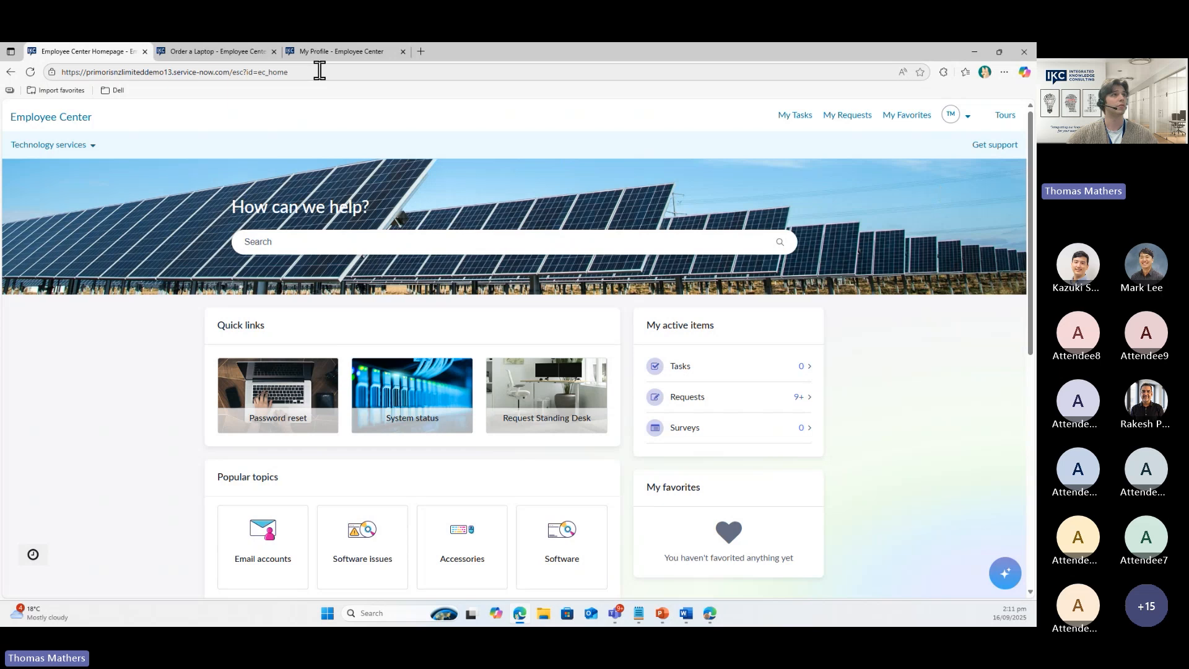
left_click(334, 54)
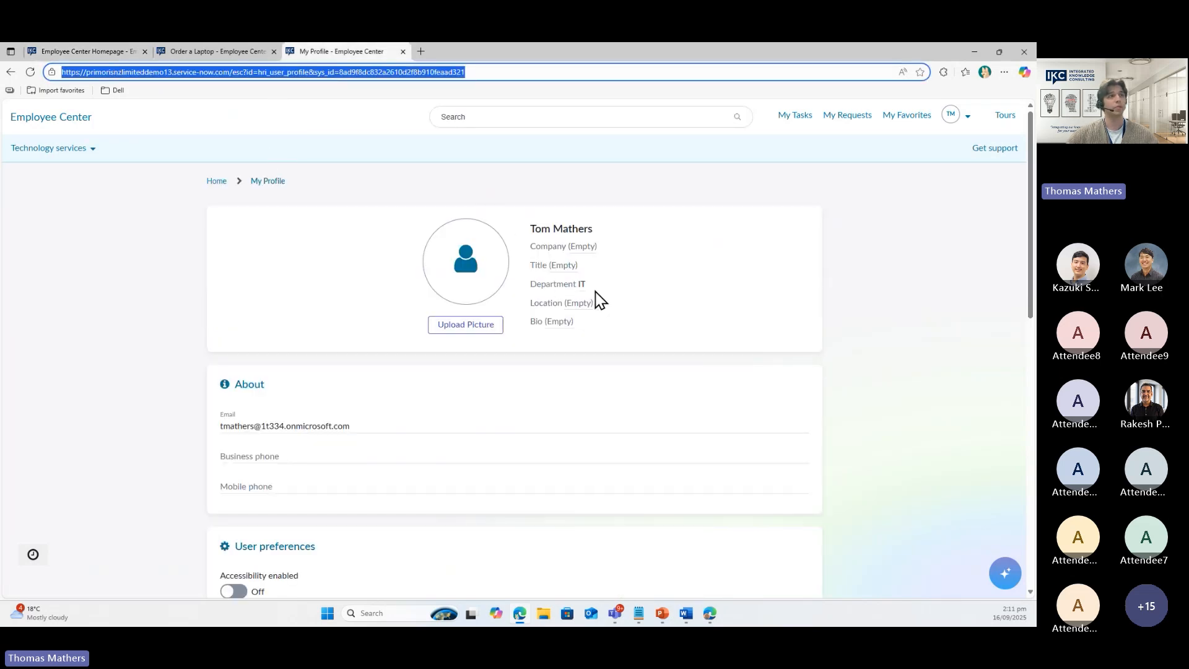
left_click(100, 50)
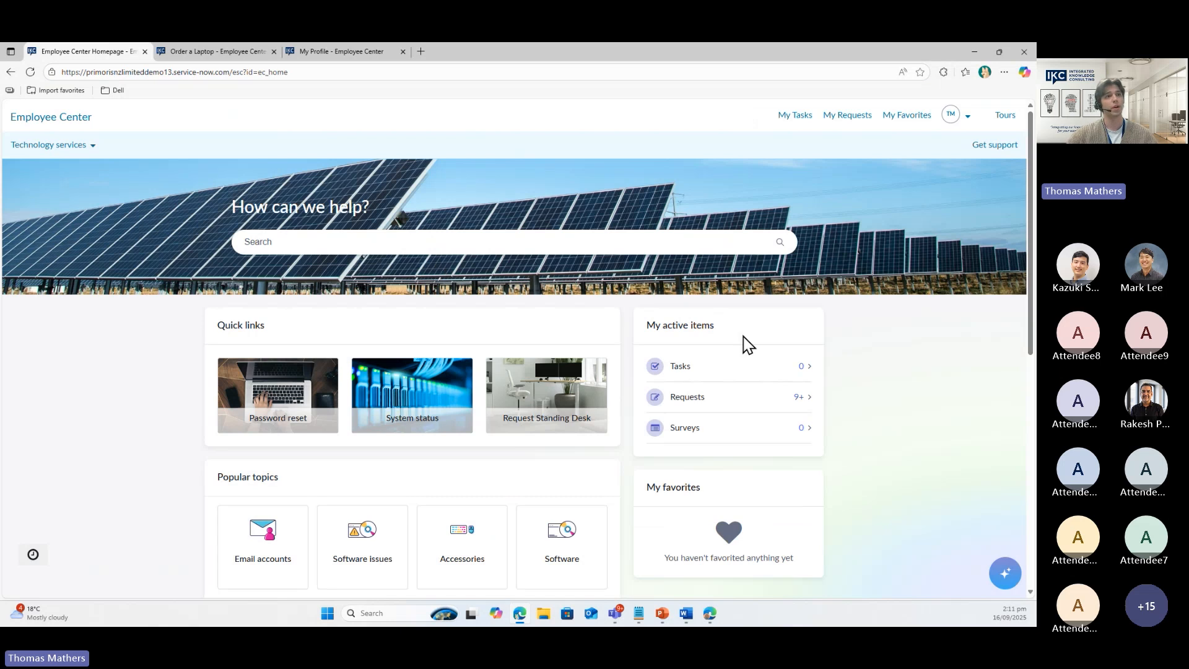
left_click(1004, 577)
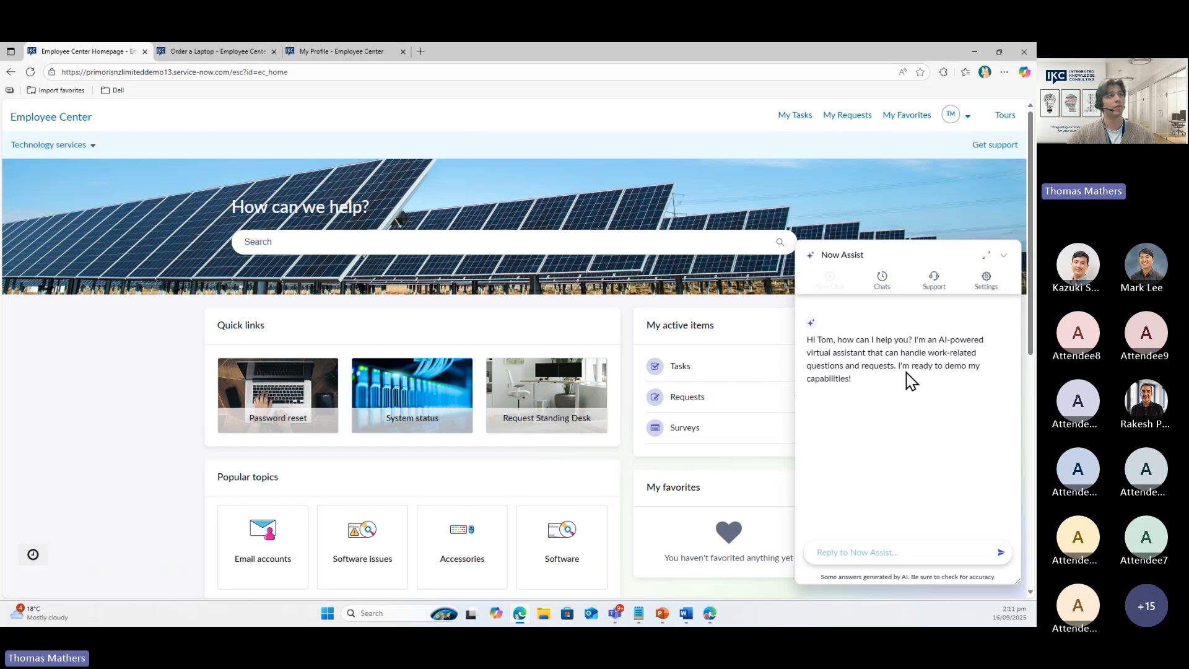
left_click(1004, 255)
Search Employee Center for 'laptops' and filter the results to Knowledge, then SharePoint Online
left_click(473, 244)
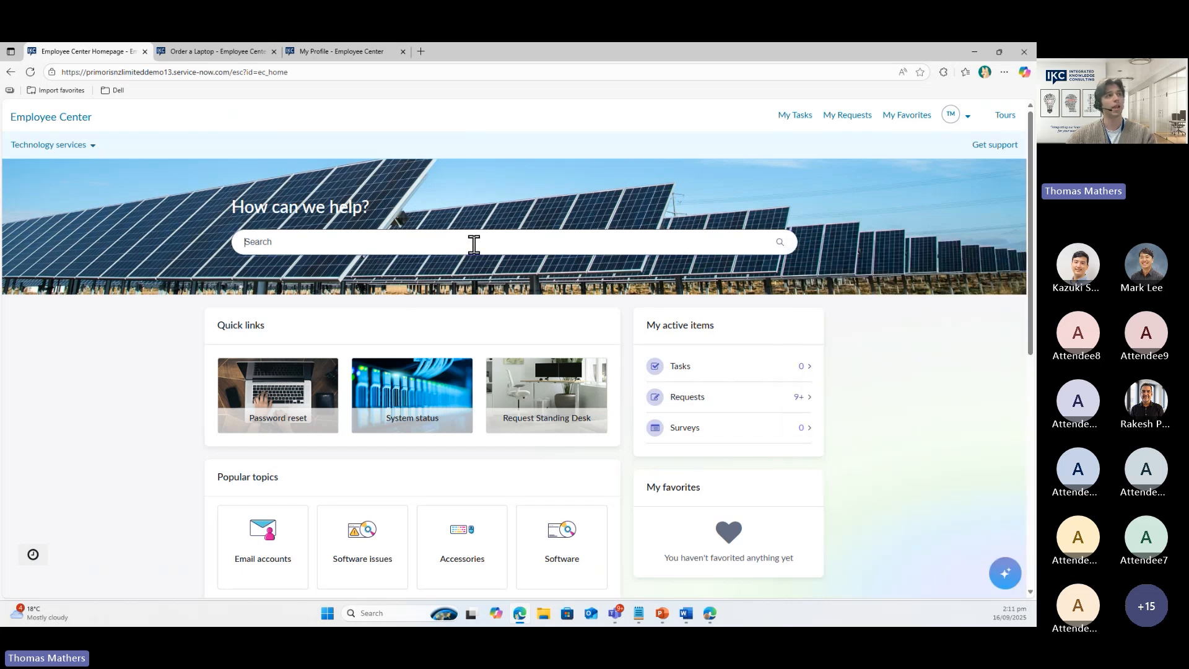
type("laptops")
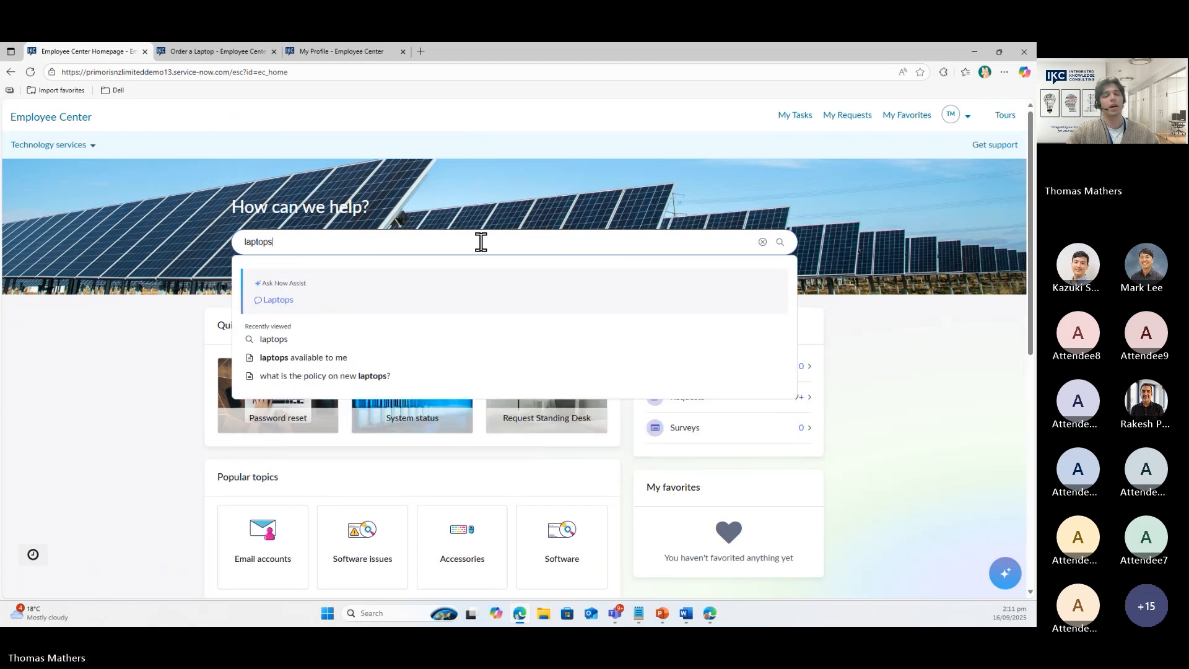
key("Return")
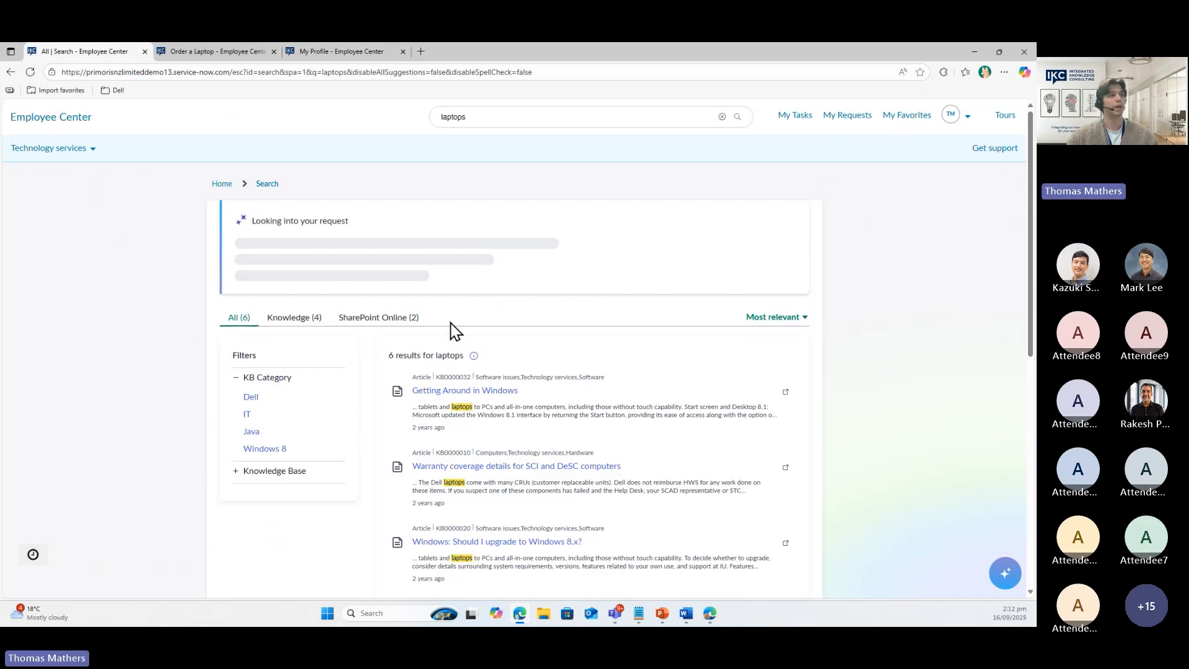
left_click(289, 323)
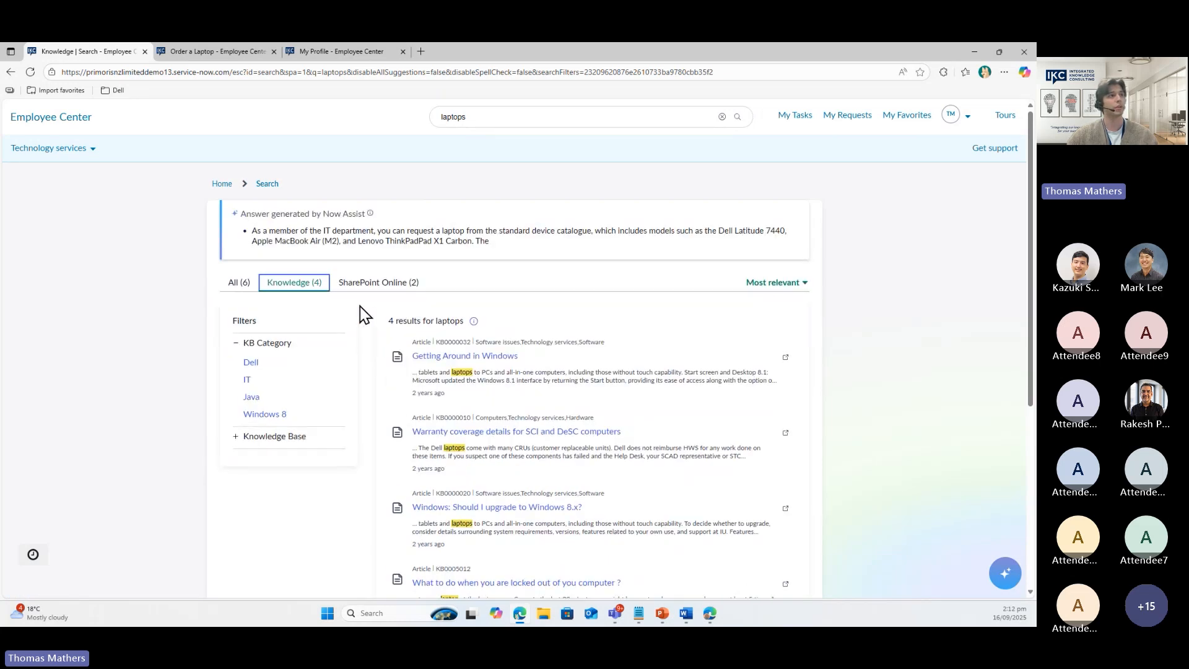
left_click(367, 290)
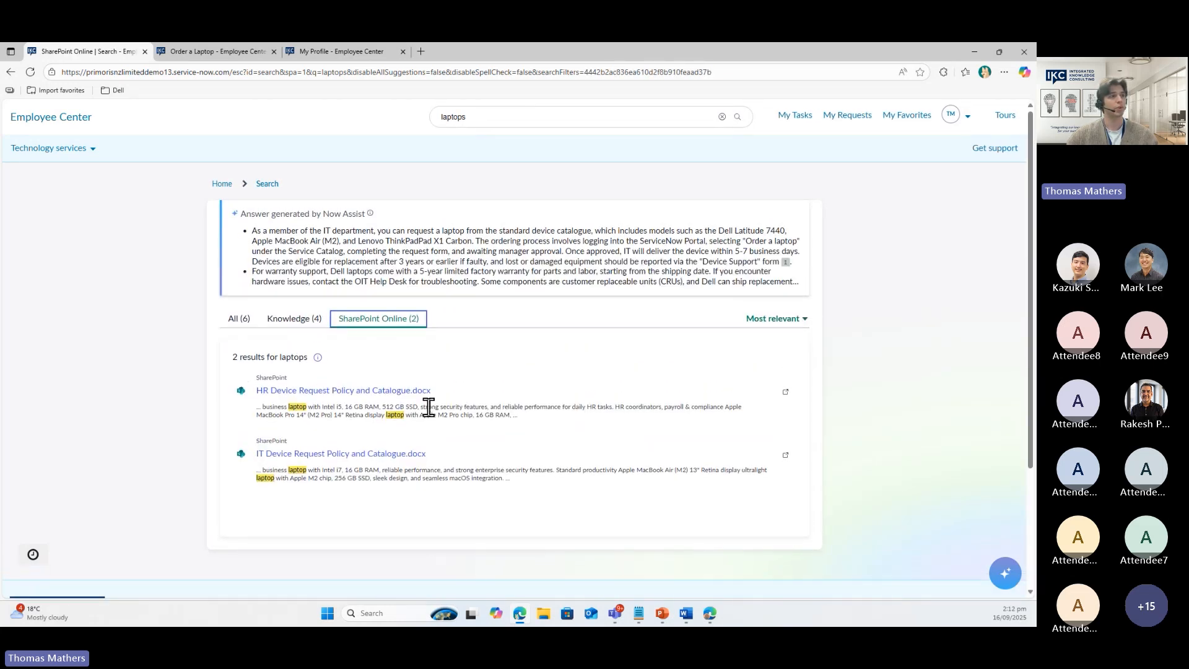
Expand the Now Assist laptops answer to show its Laptop Policy and Order a Laptop links
scroll(220, 432, "down", 2)
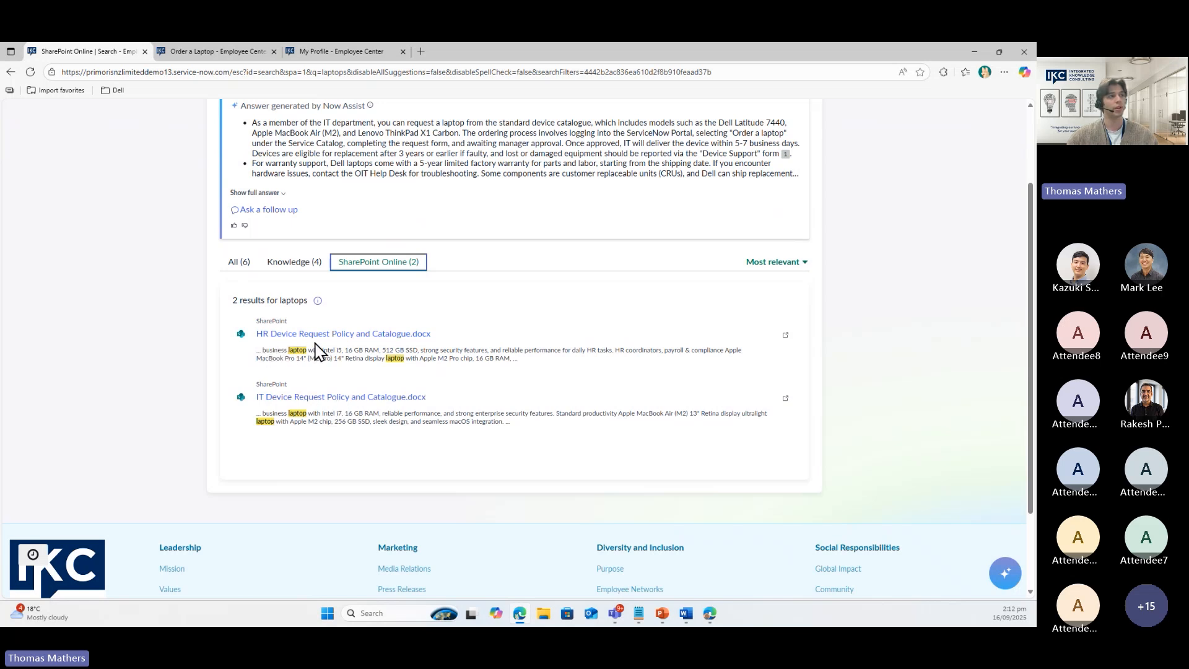
scroll(464, 397, "up", 3)
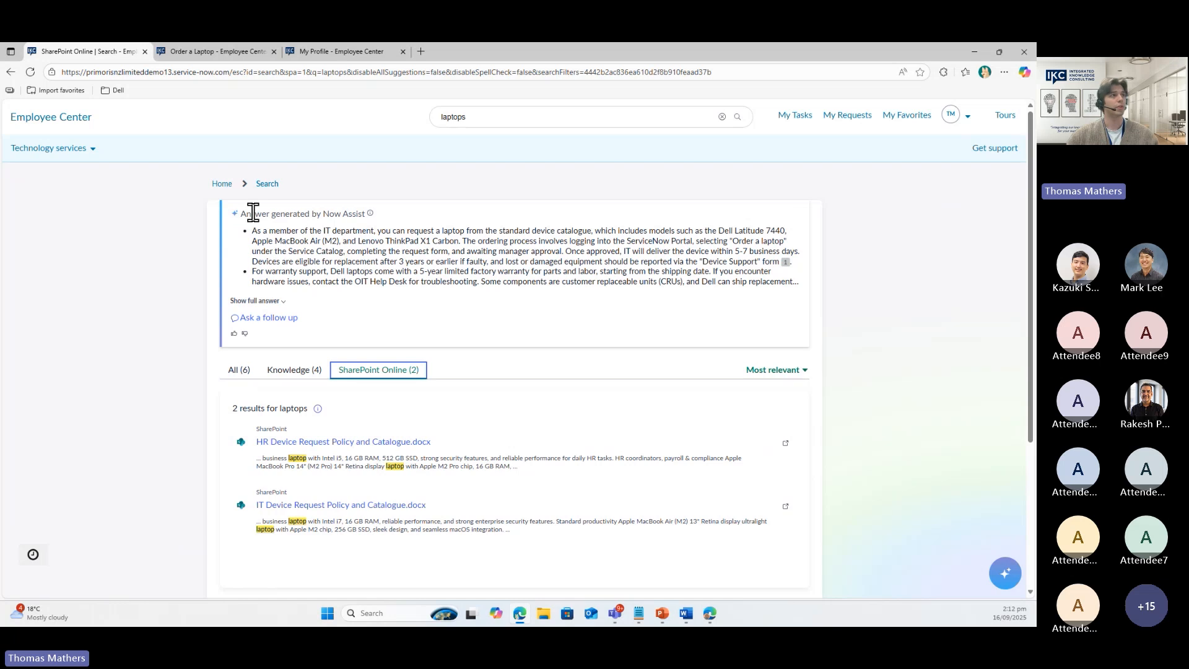
left_click(256, 301)
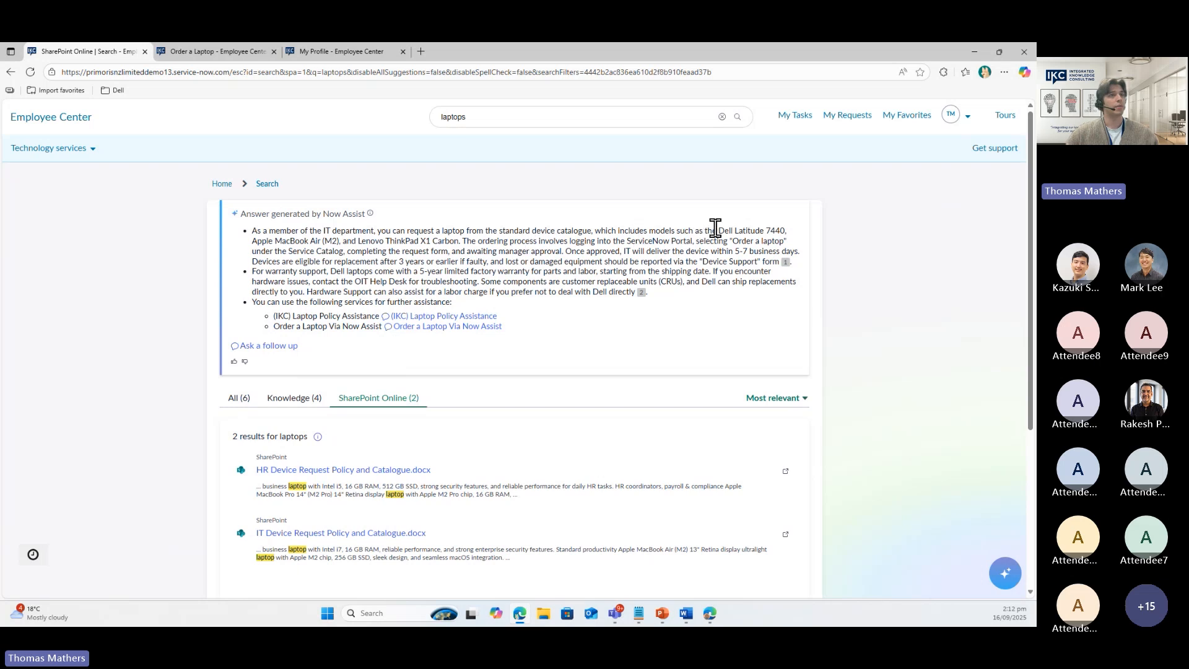
left_click_drag(718, 228, 785, 230)
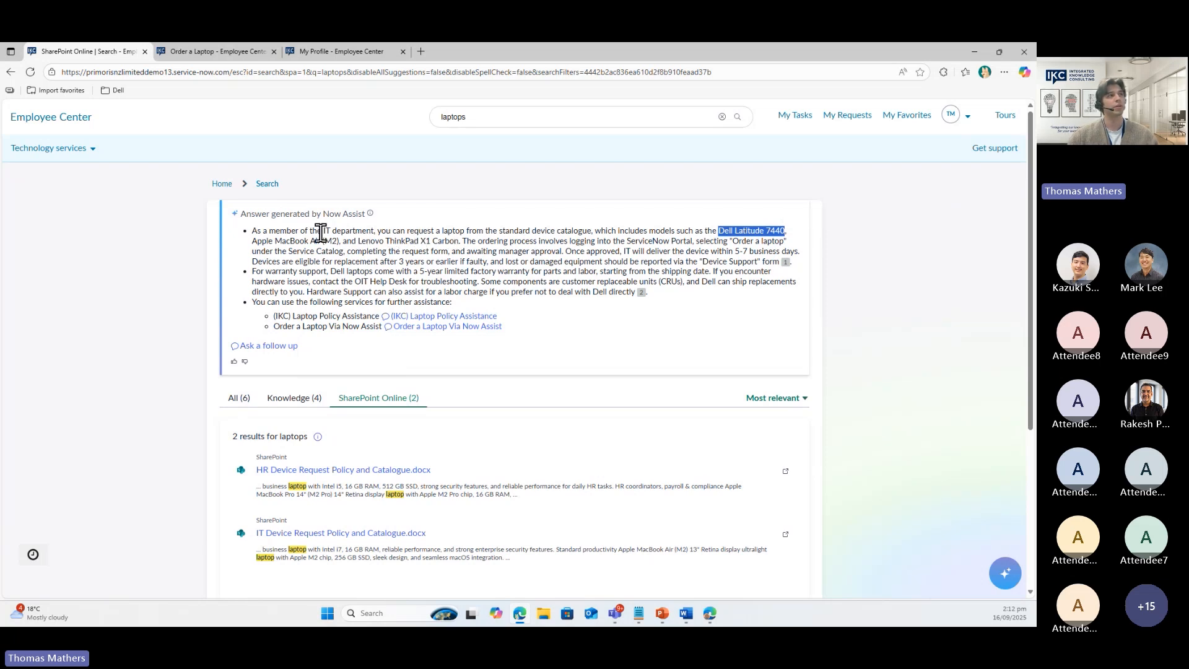
left_click_drag(324, 232, 372, 231)
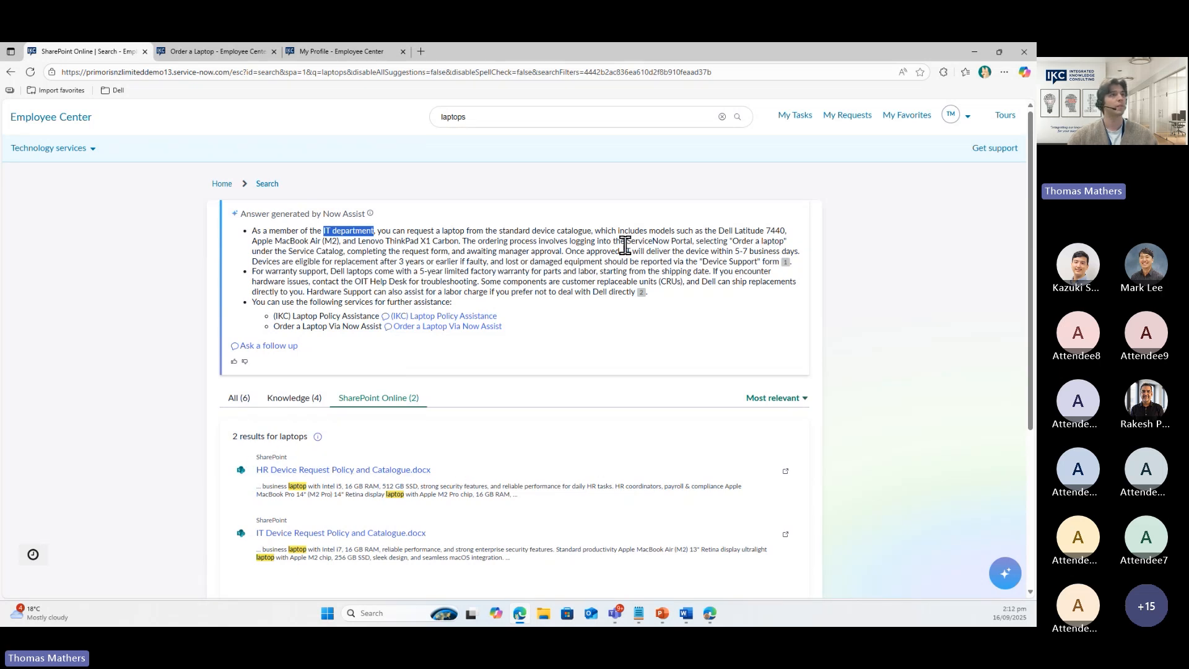
left_click_drag(711, 252, 790, 260)
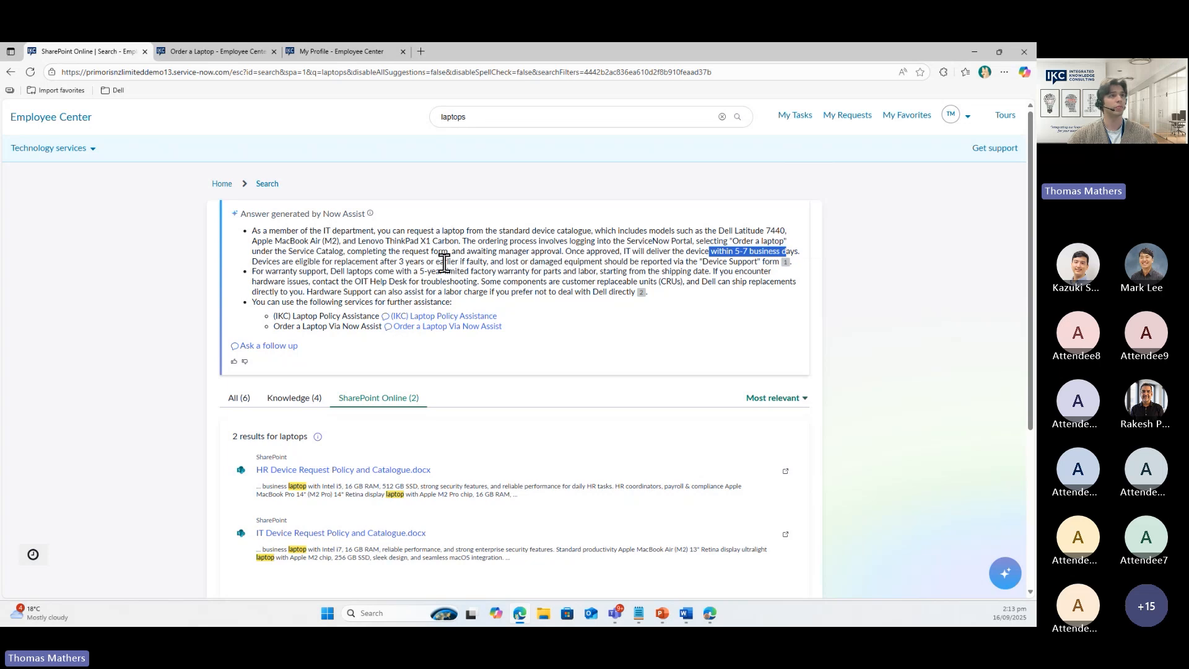
left_click_drag(444, 262, 507, 261)
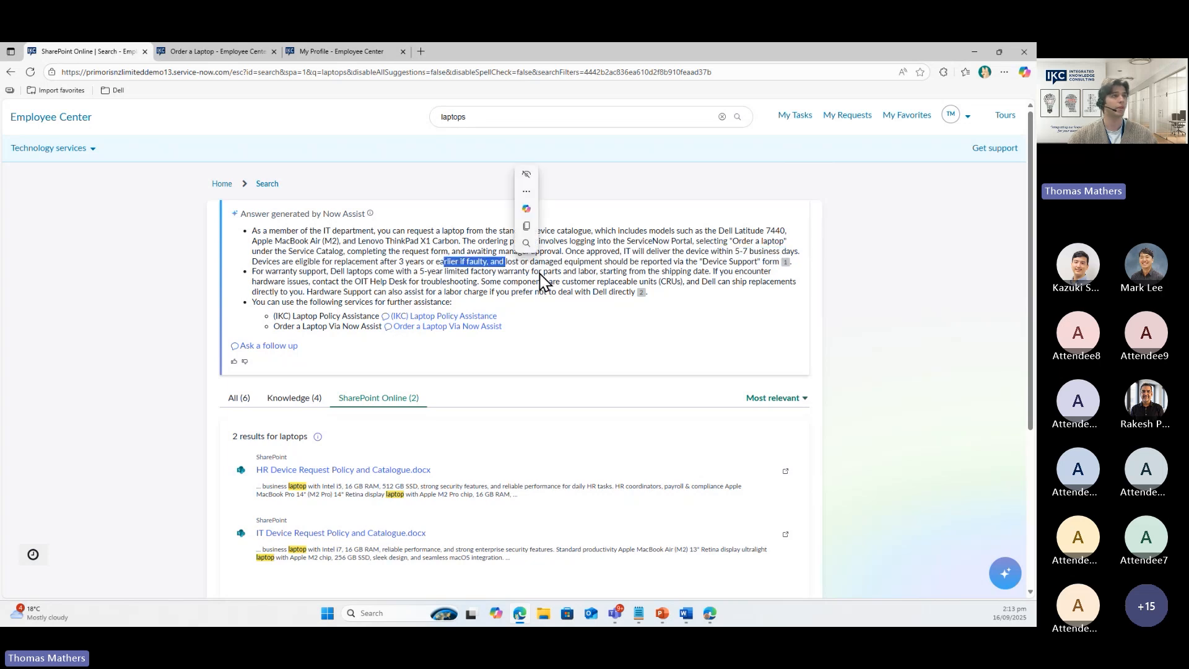
left_click(772, 264)
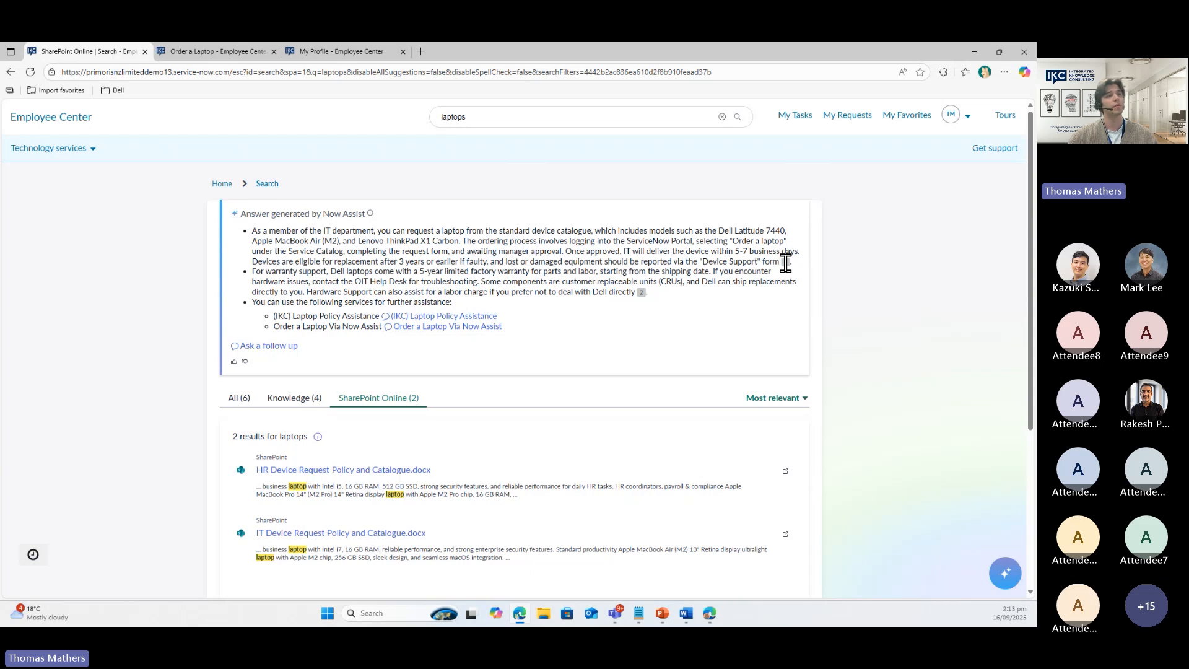
mouse_move(785, 262)
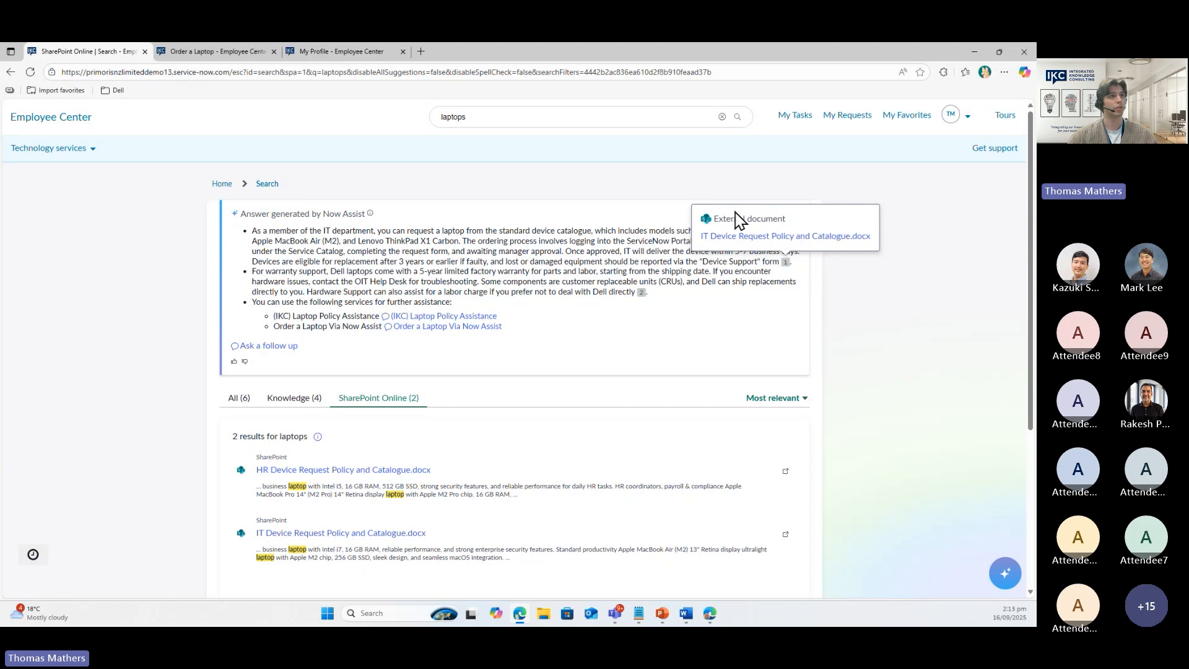
left_click_drag(256, 271, 350, 271)
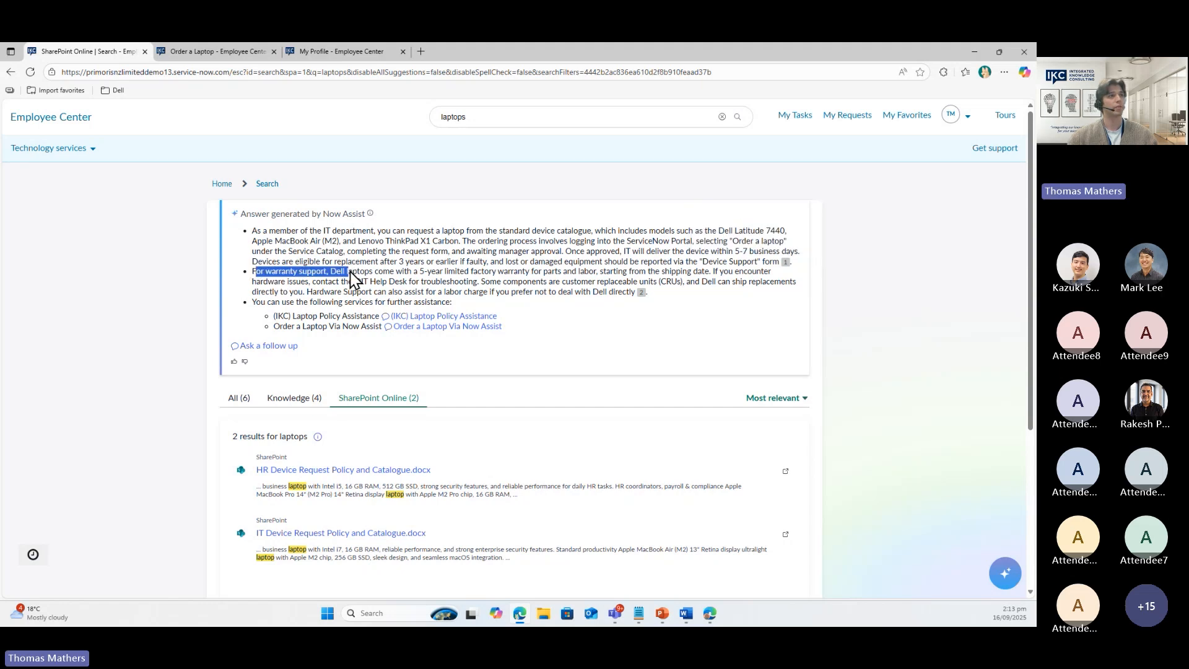
left_click(459, 276)
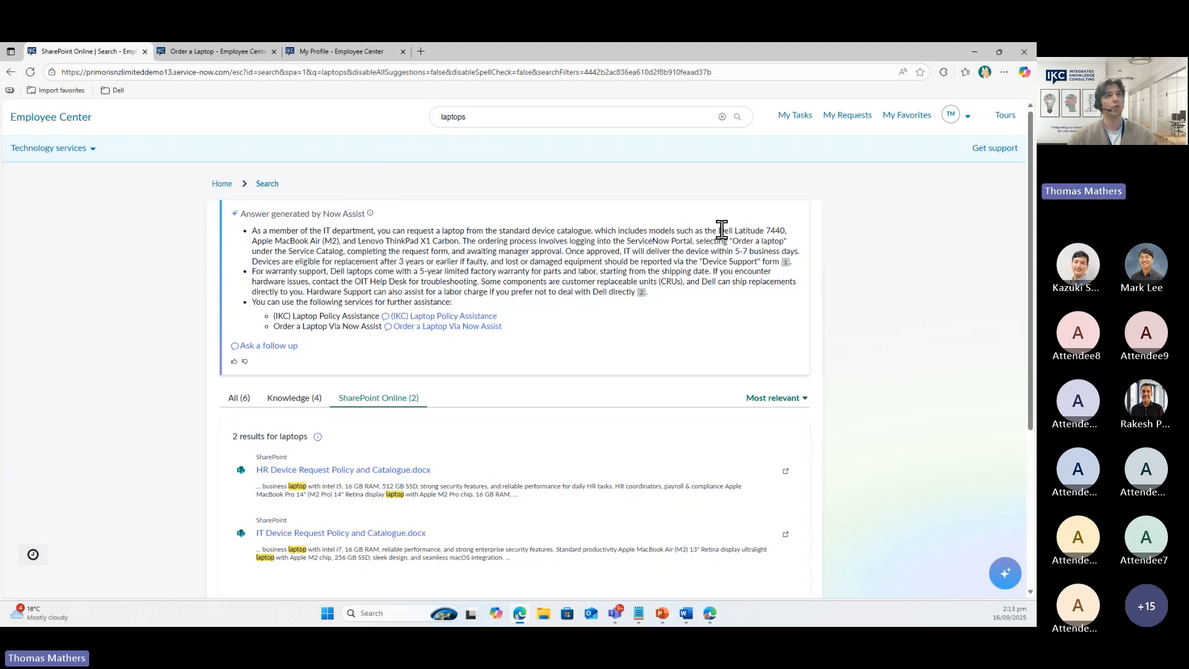
left_click_drag(728, 230, 765, 231)
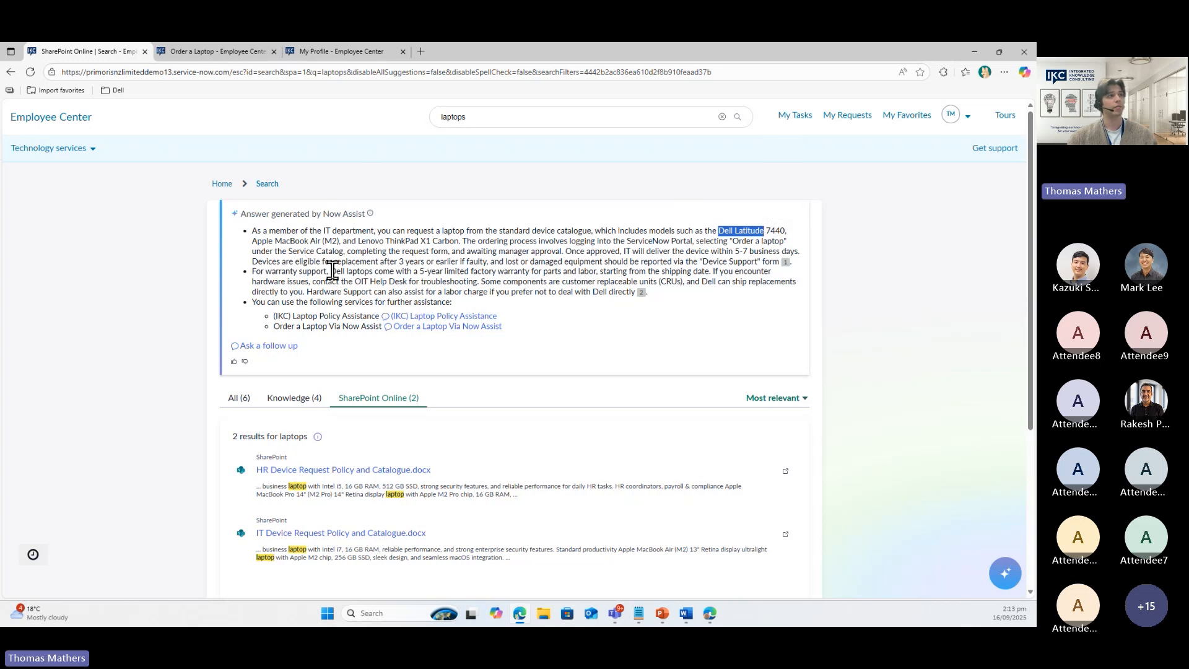
left_click_drag(265, 271, 327, 271)
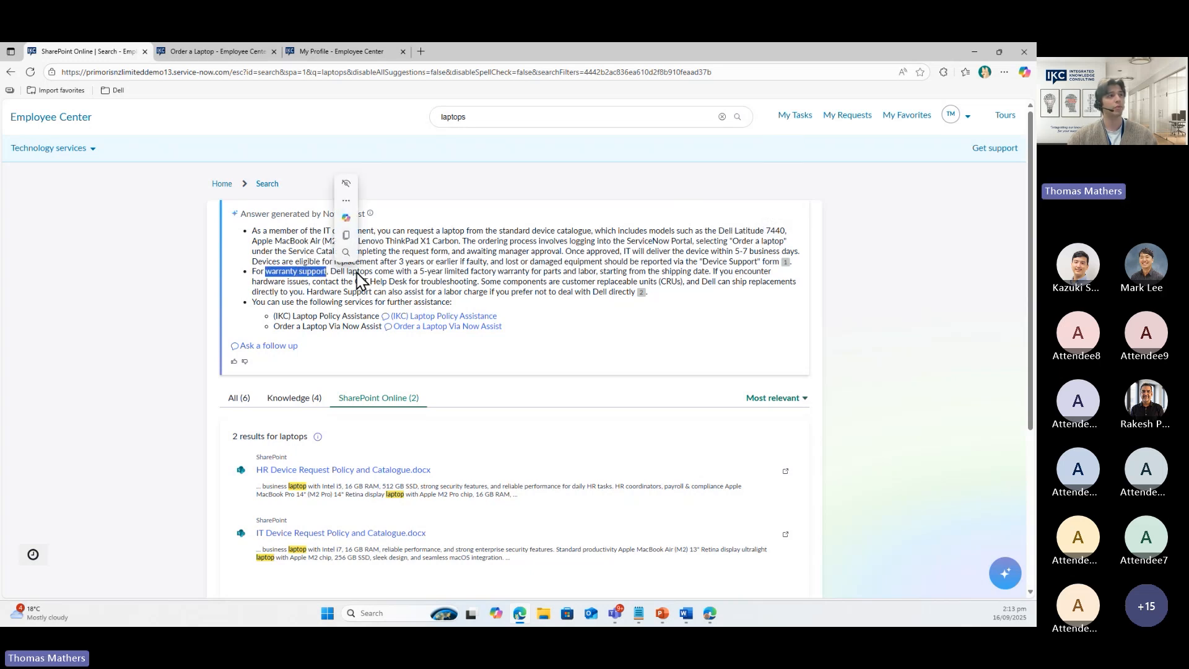
left_click(623, 285)
mouse_move(640, 292)
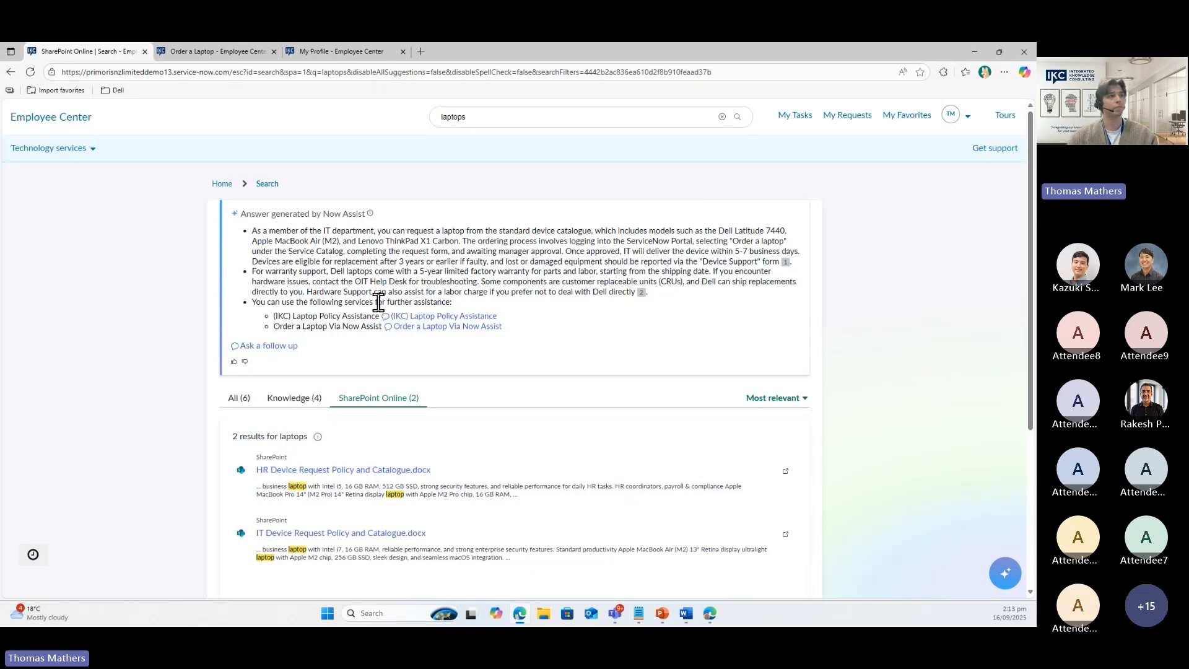
left_click(277, 347)
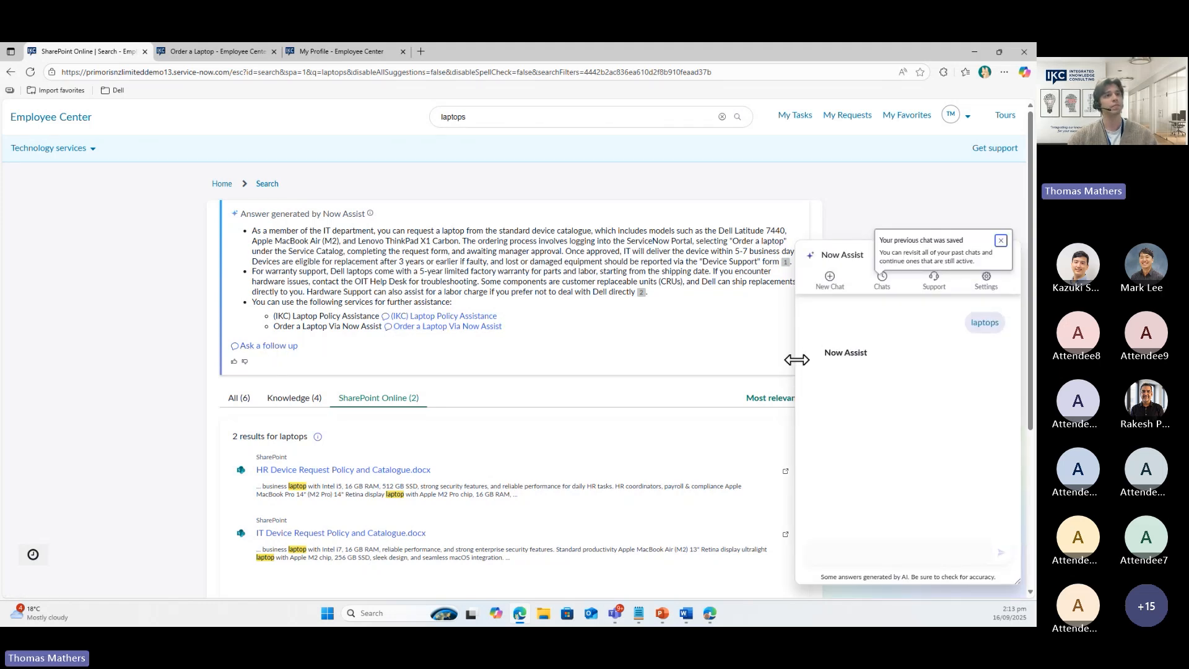
Widen the Now Assist chat panel and highlight 'Dell Latitude' in the laptops answer
left_click_drag(798, 360, 593, 351)
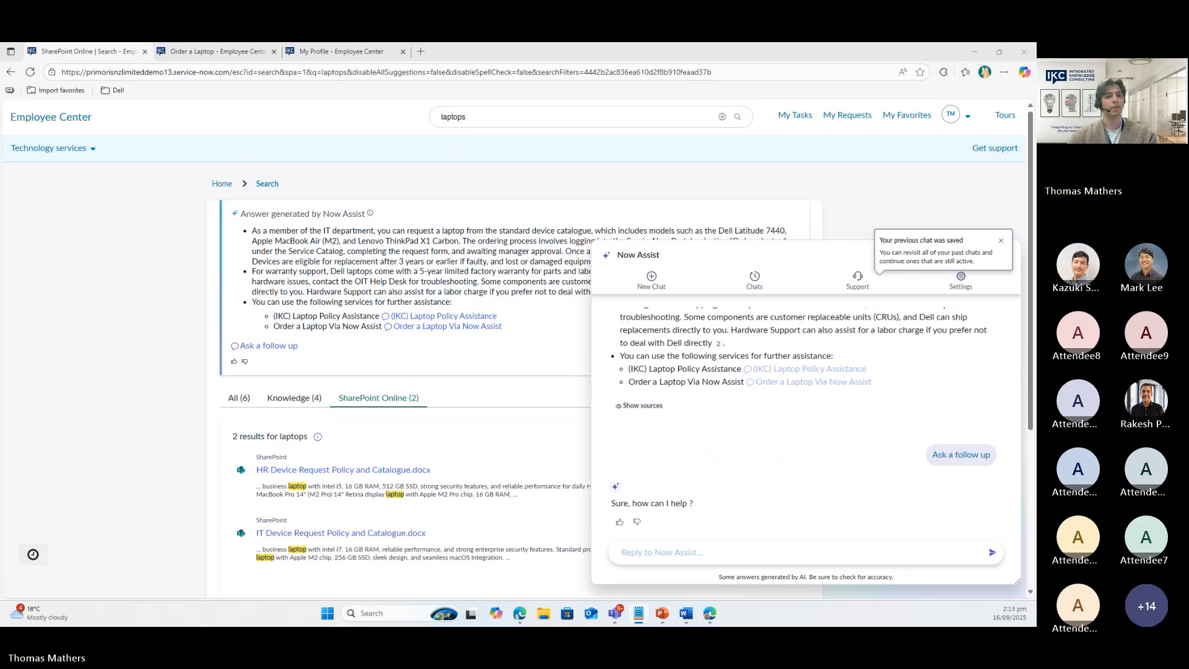
scroll(736, 463, "up", 5)
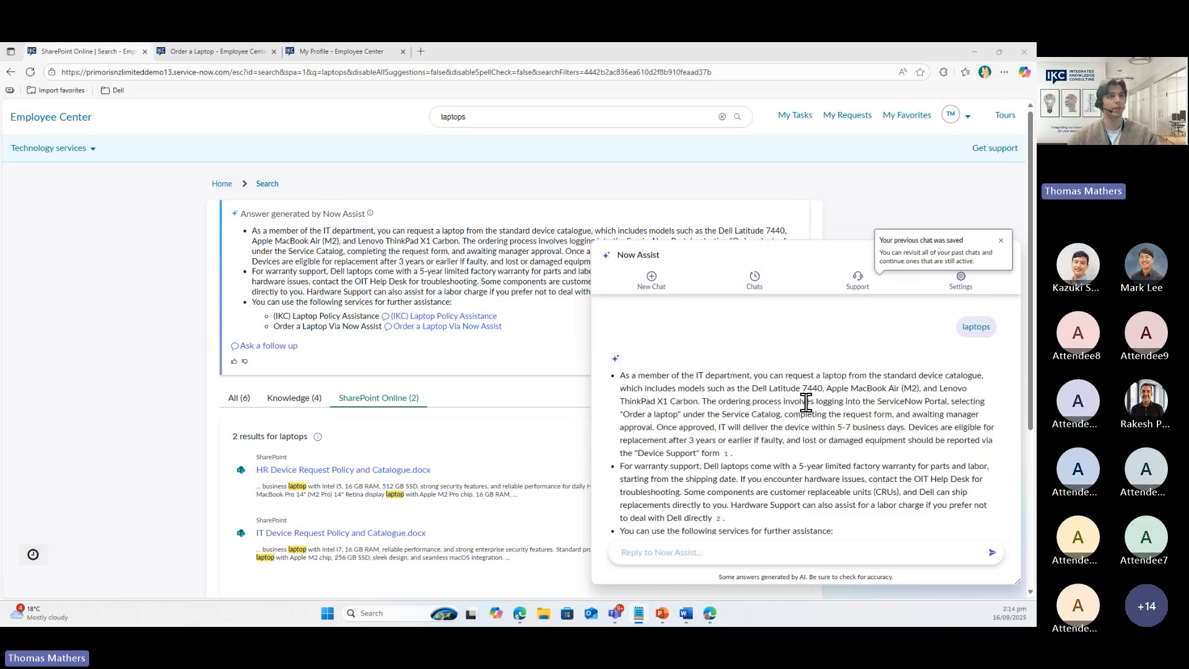
left_click_drag(754, 388, 943, 389)
left_click(783, 389)
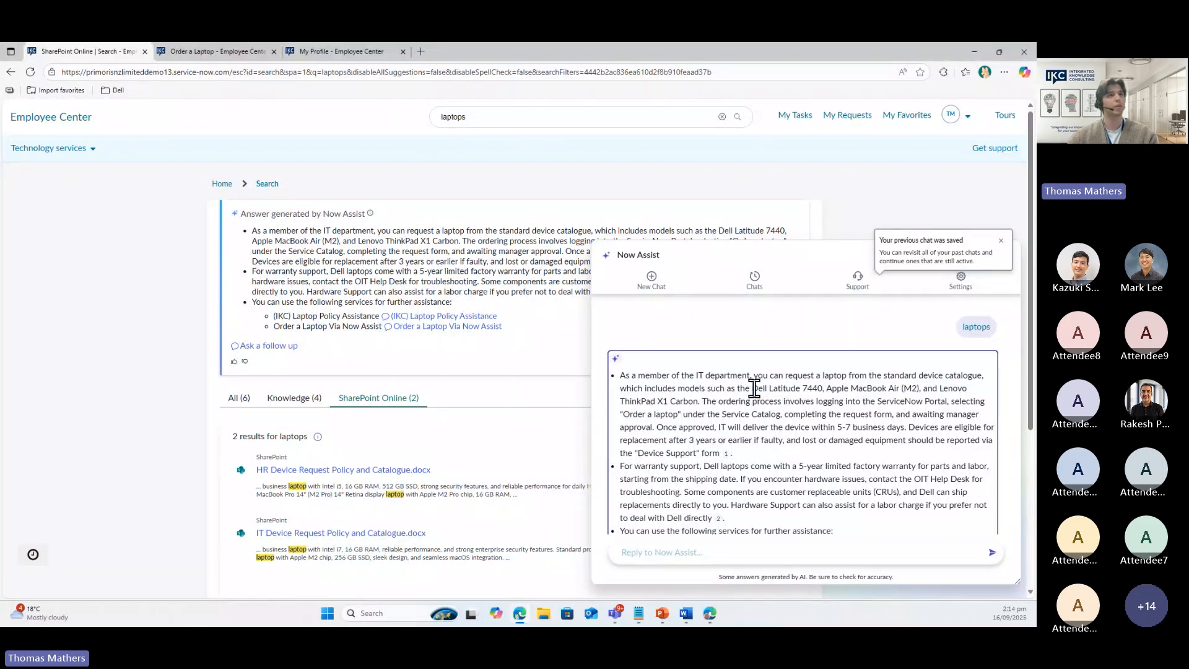
left_click_drag(753, 389, 803, 388)
Ask Now Assist 'tell me more about the dell Latitude' in the chat
scroll(777, 418, "down", 3)
left_click(694, 552)
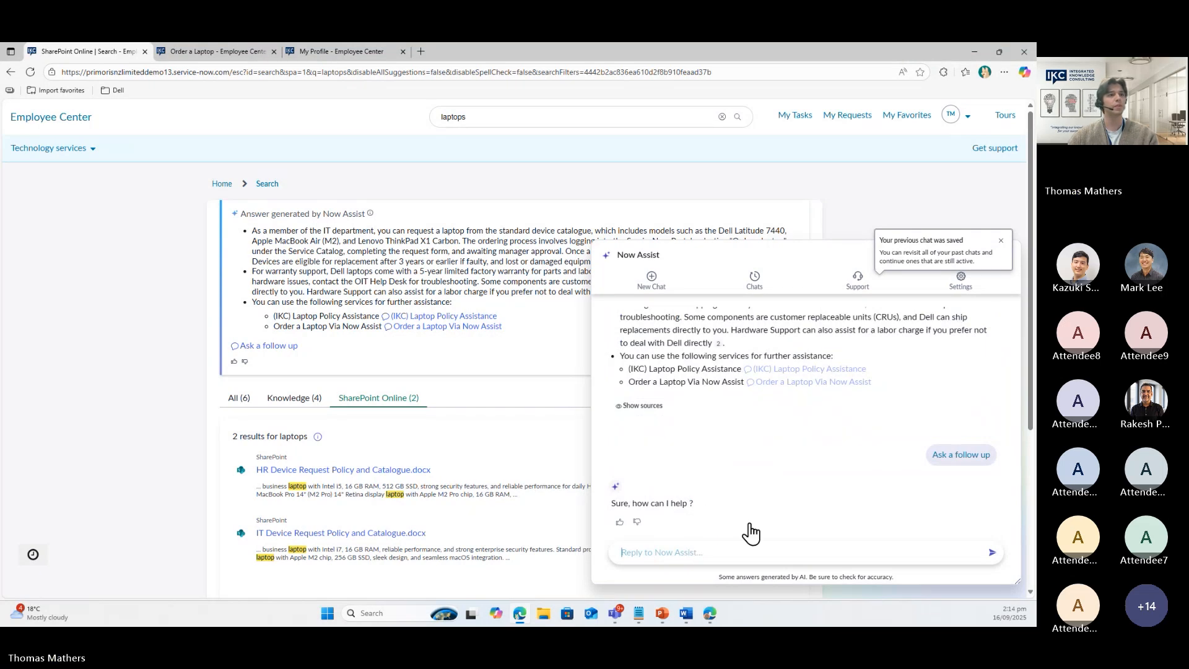
type("tell me more about the dell Latitude")
key("BackSpace")
key("Return")
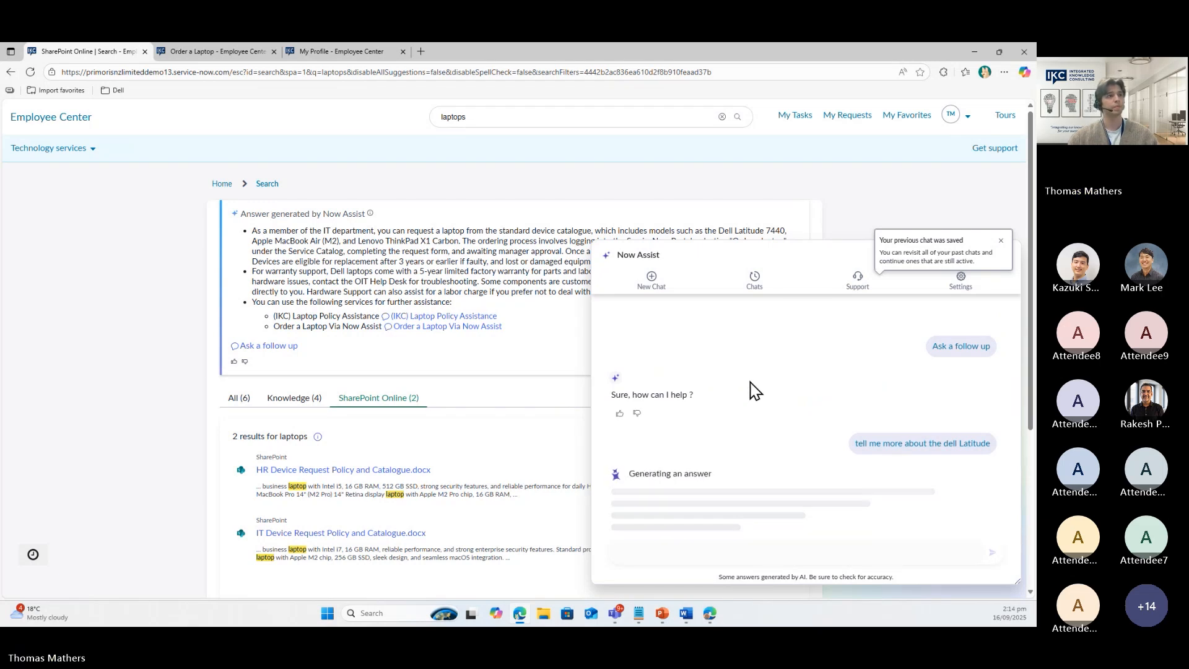
Dismiss the saved-chat notice and make the Now Assist panel wider and taller
left_click(1001, 241)
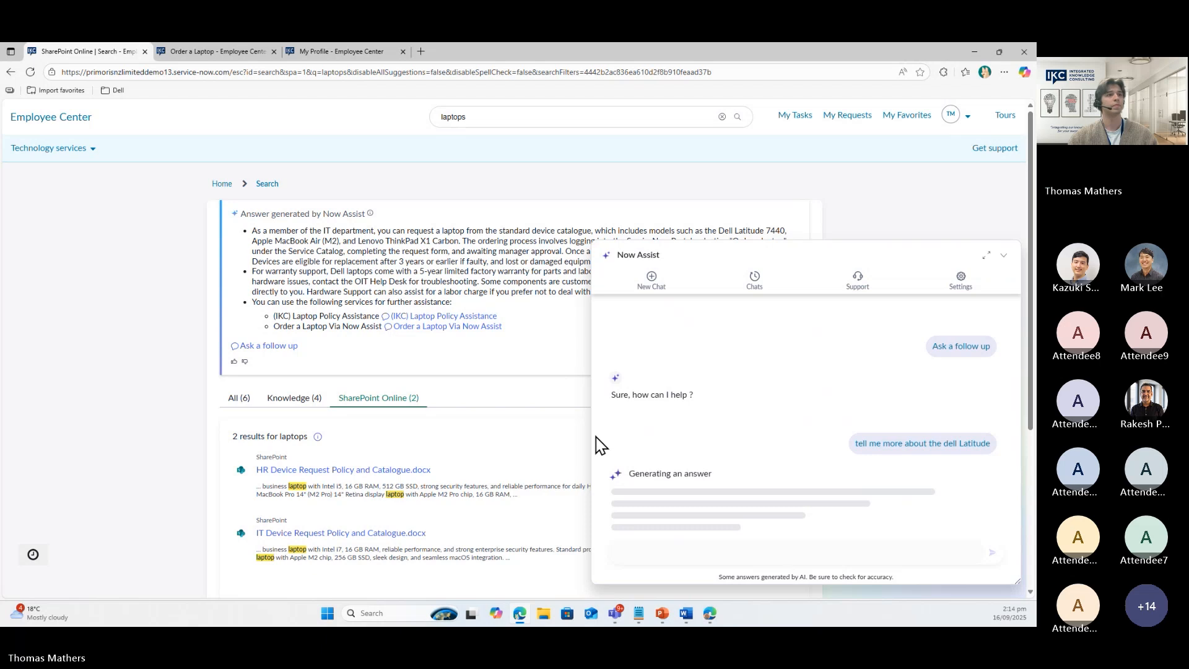
left_click_drag(585, 443, 372, 444)
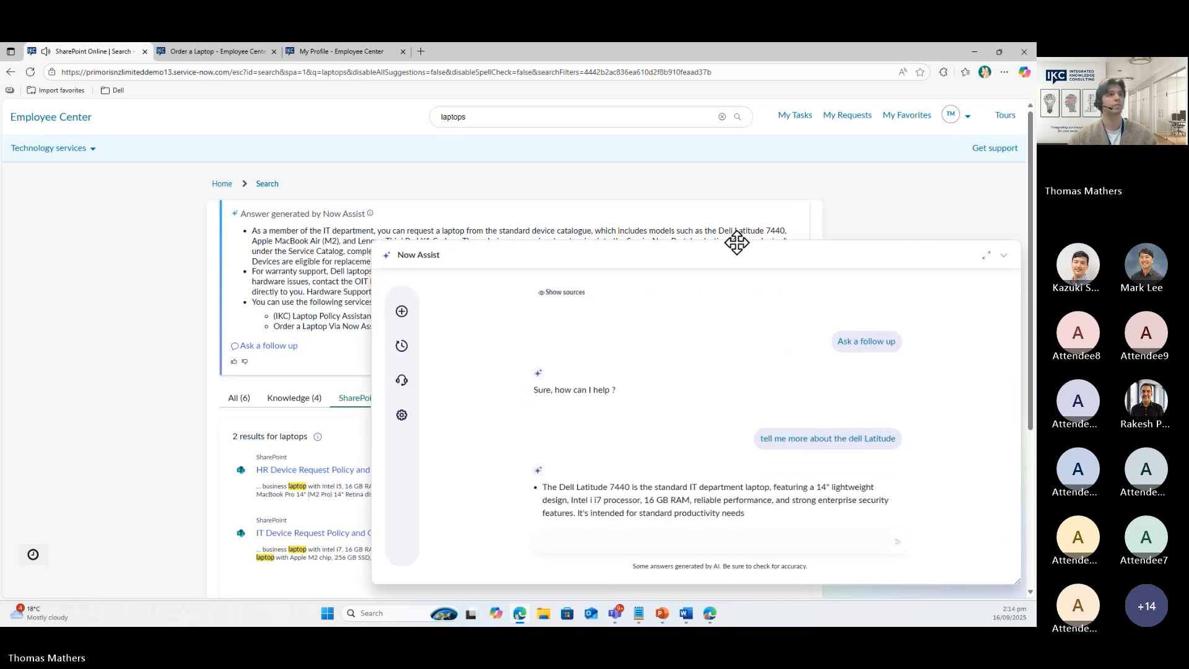
left_click_drag(736, 240, 737, 183)
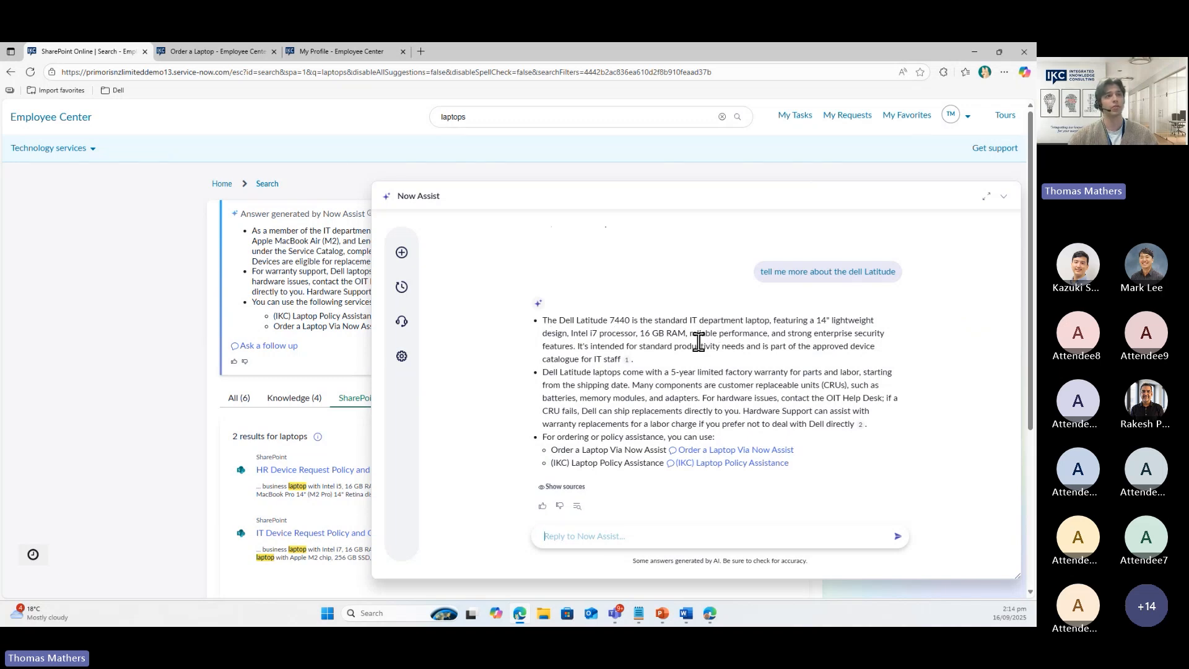
Preview citation 1, then list the answer's sources, including IT Device Request Policy and Catalogue.docx
left_click(625, 360)
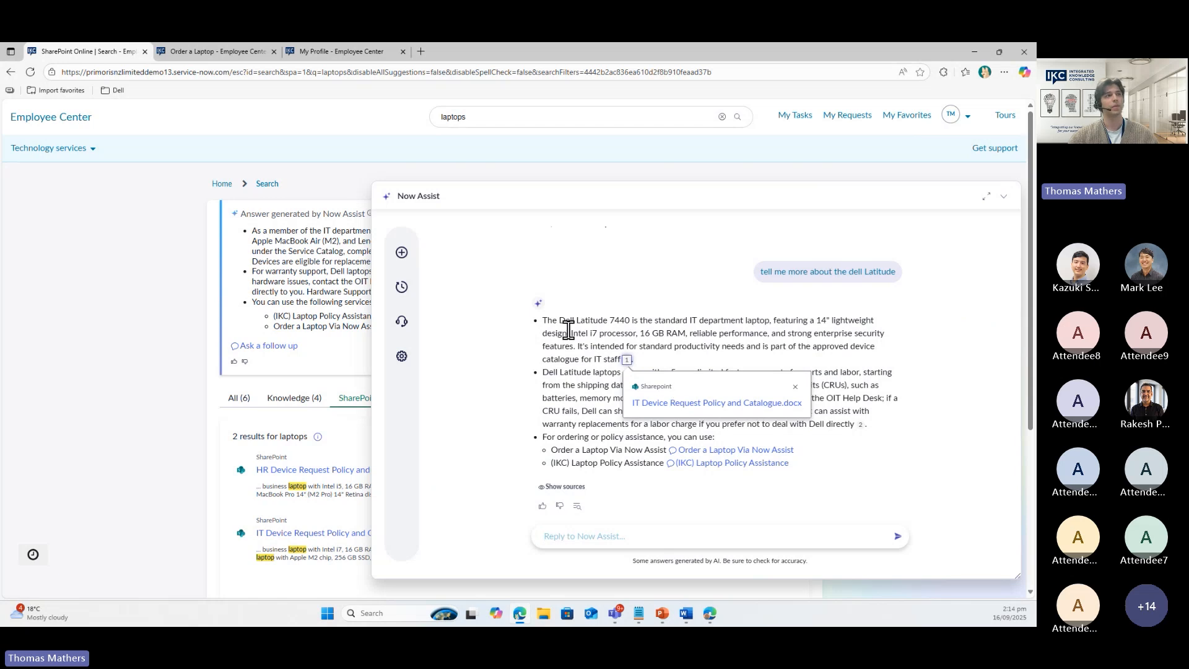
left_click(649, 338)
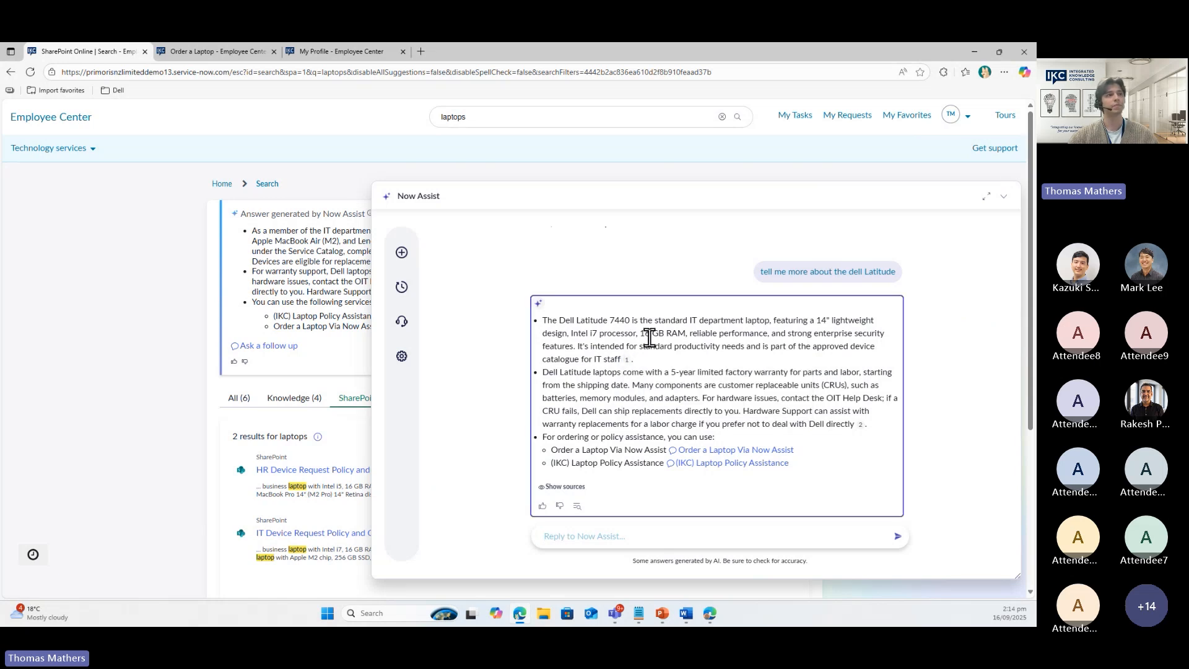
left_click(567, 487)
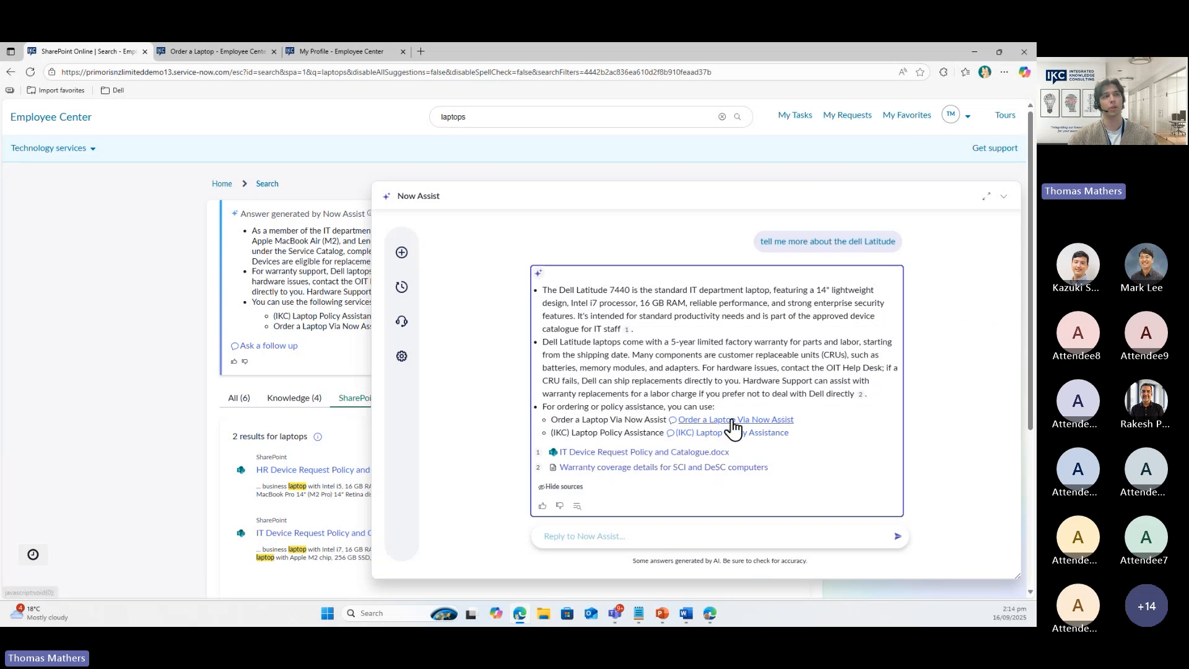
Start the Order a Laptop Via Now Assist conversation and review the three eligible models
left_click(775, 421)
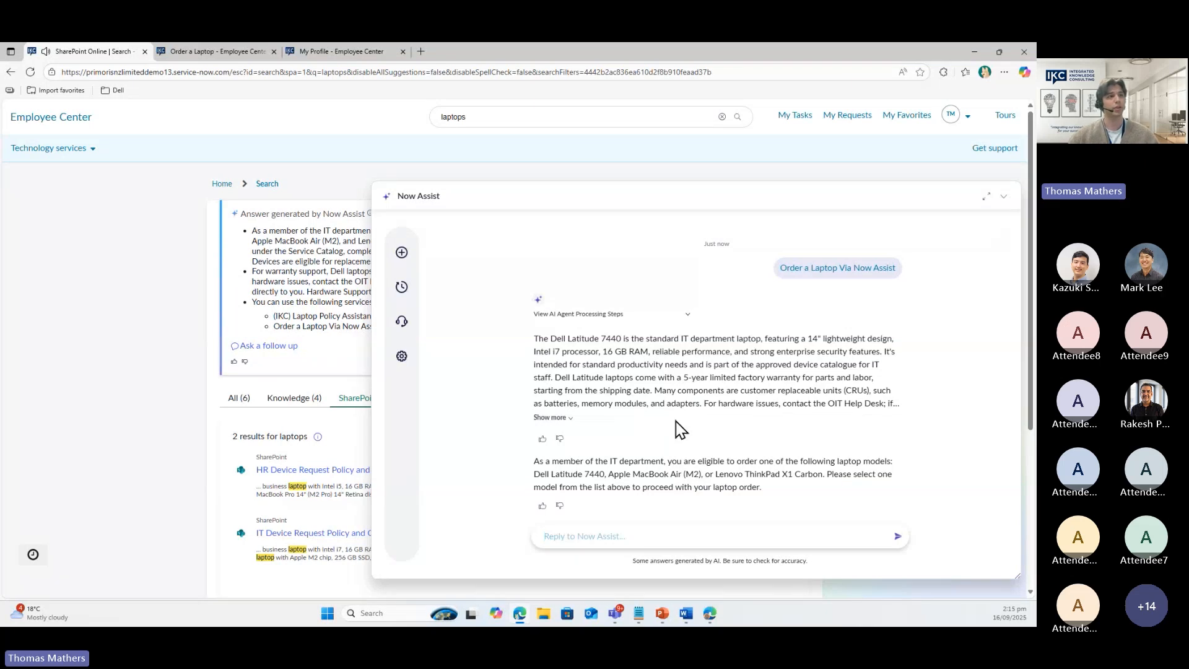
left_click_drag(611, 461, 645, 461)
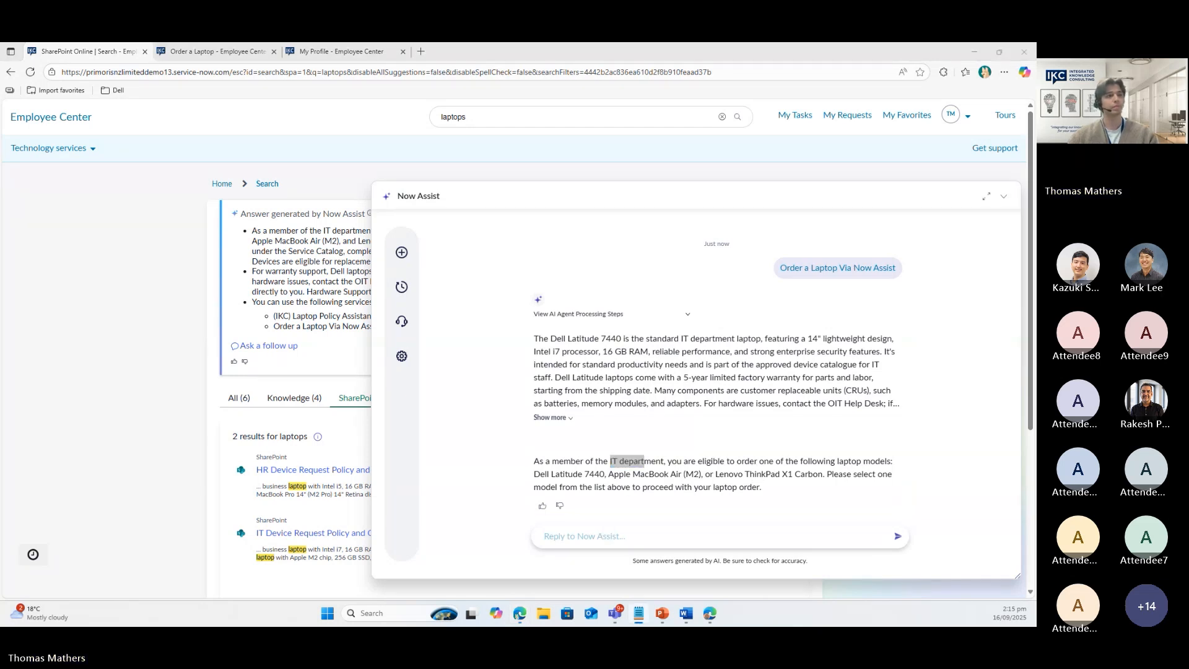
Send Now Assist the Dell Latitude as the chosen laptop model
left_click(605, 532)
type("The dell latitude")
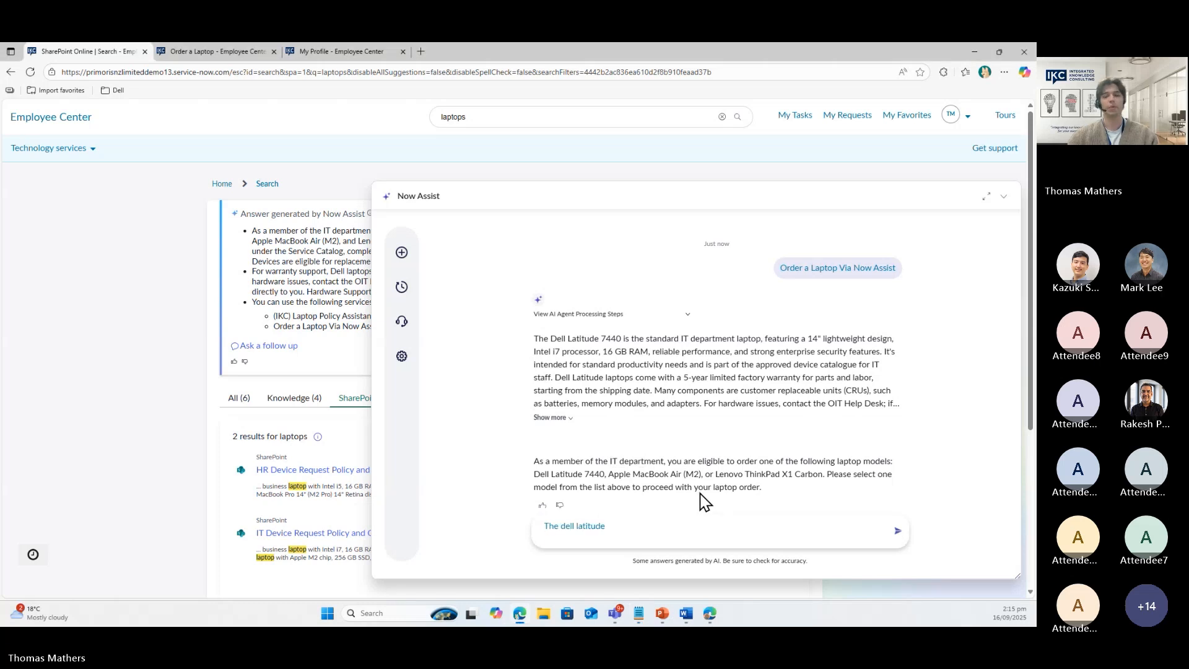
key("Return")
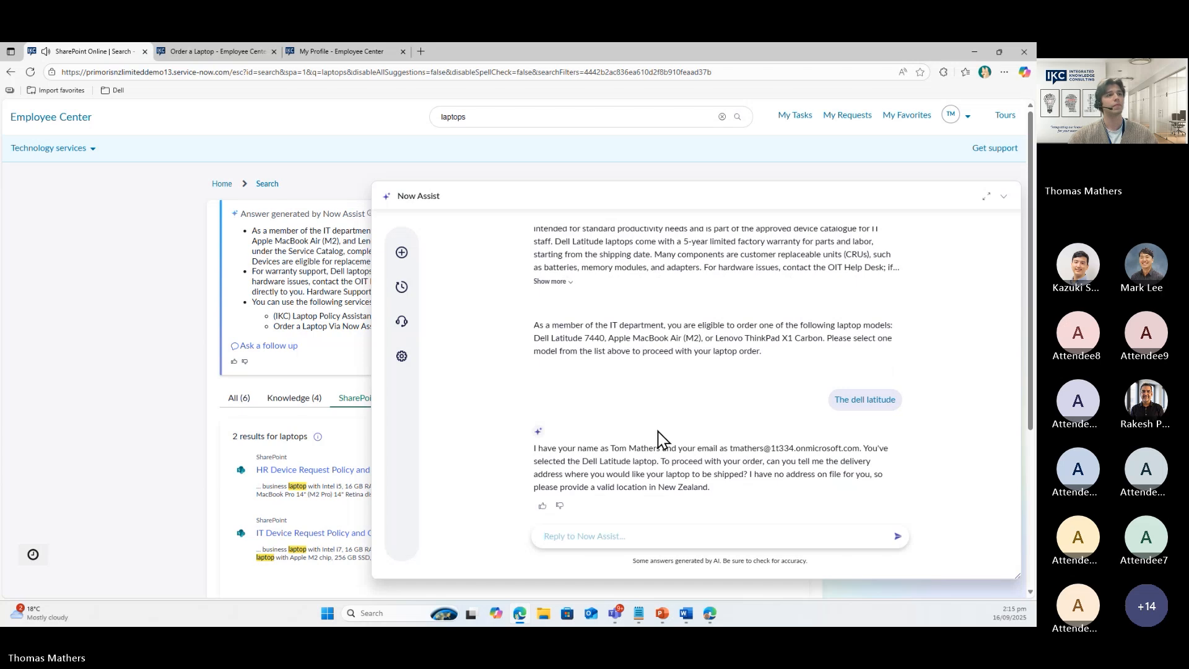
left_click_drag(610, 448, 653, 450)
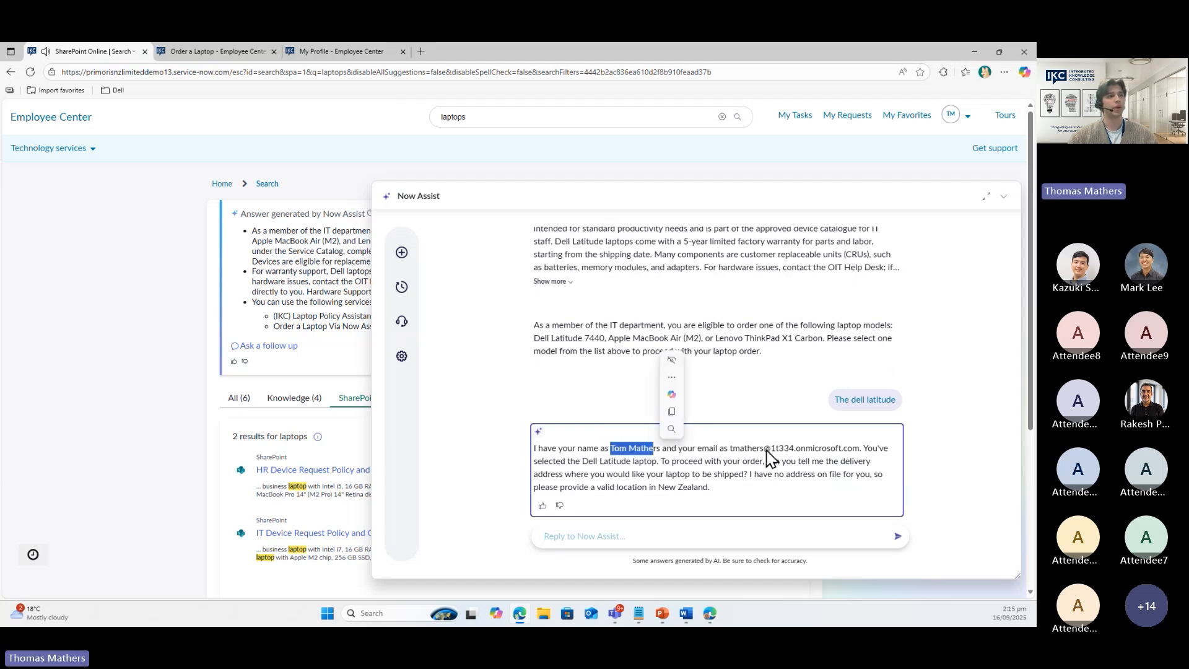
left_click(726, 470)
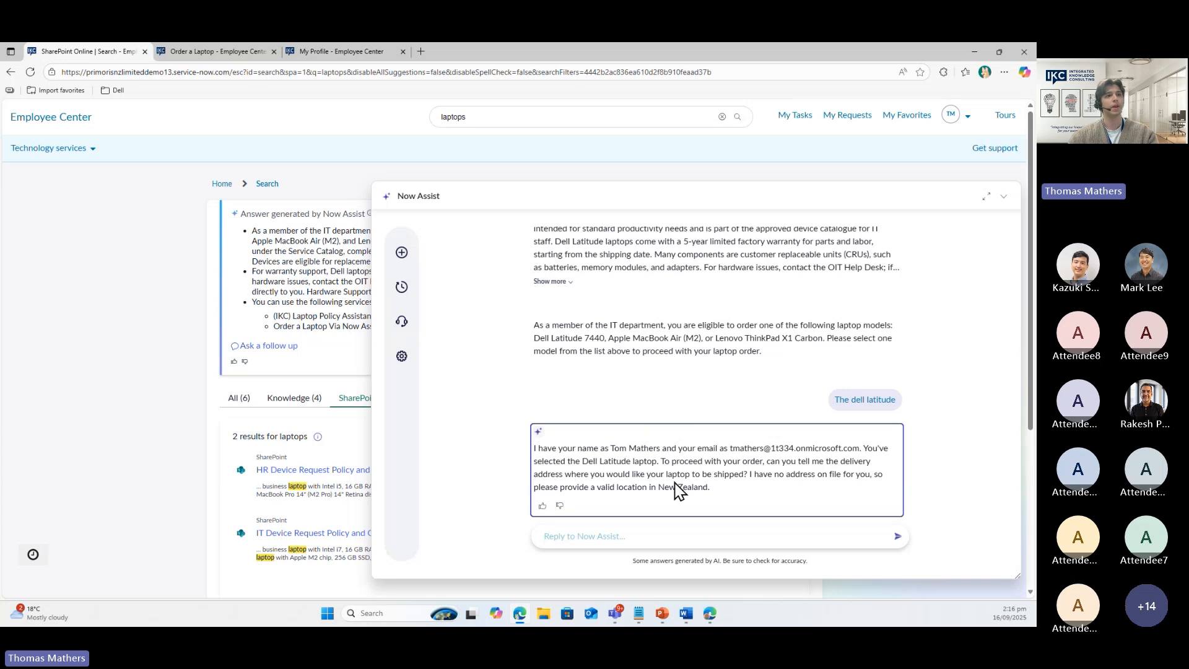
Paste and send the delivery address from the notes, then view the Order a Laptop form
key("alt+Tab")
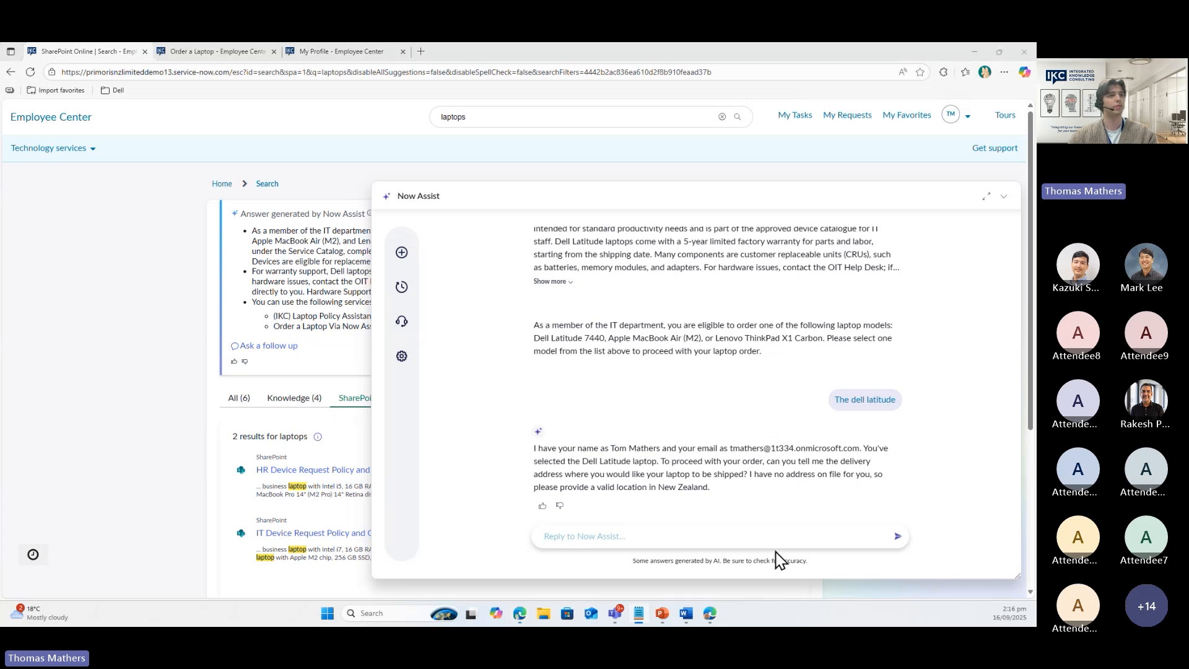
left_click(632, 541)
key("Return")
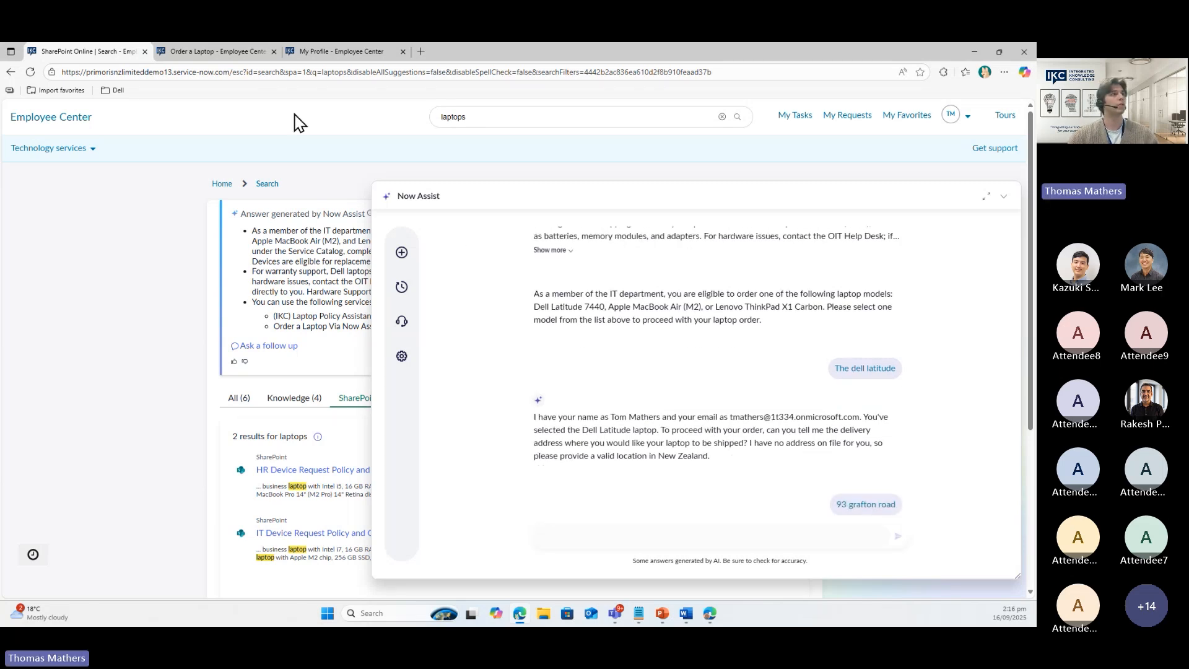
left_click(241, 55)
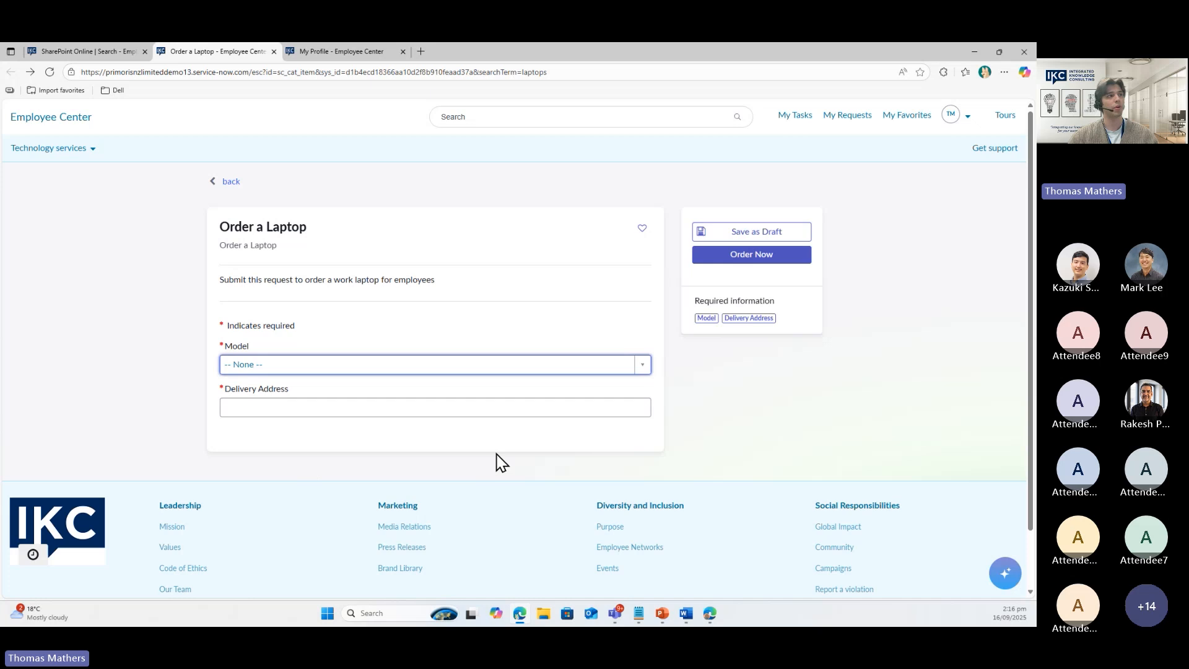
Browse the form's Model list of six laptops, starting with Dell Latitude 7440, without choosing one
left_click(271, 372)
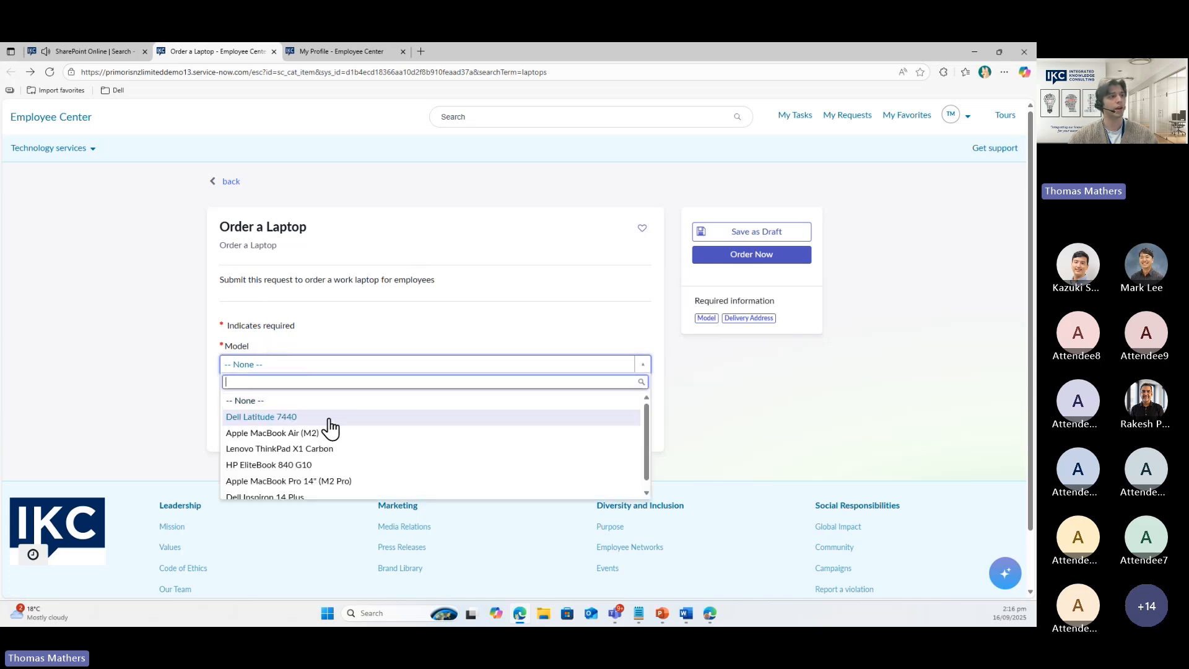
scroll(326, 433, "down", 1)
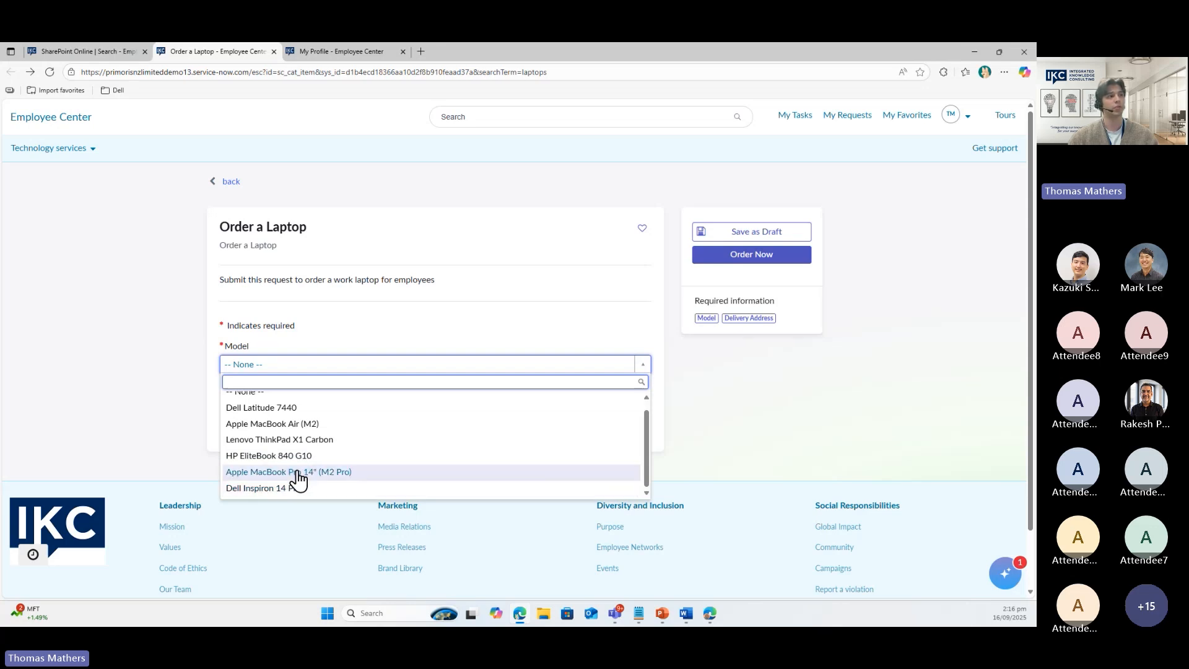
scroll(304, 484, "up", 1)
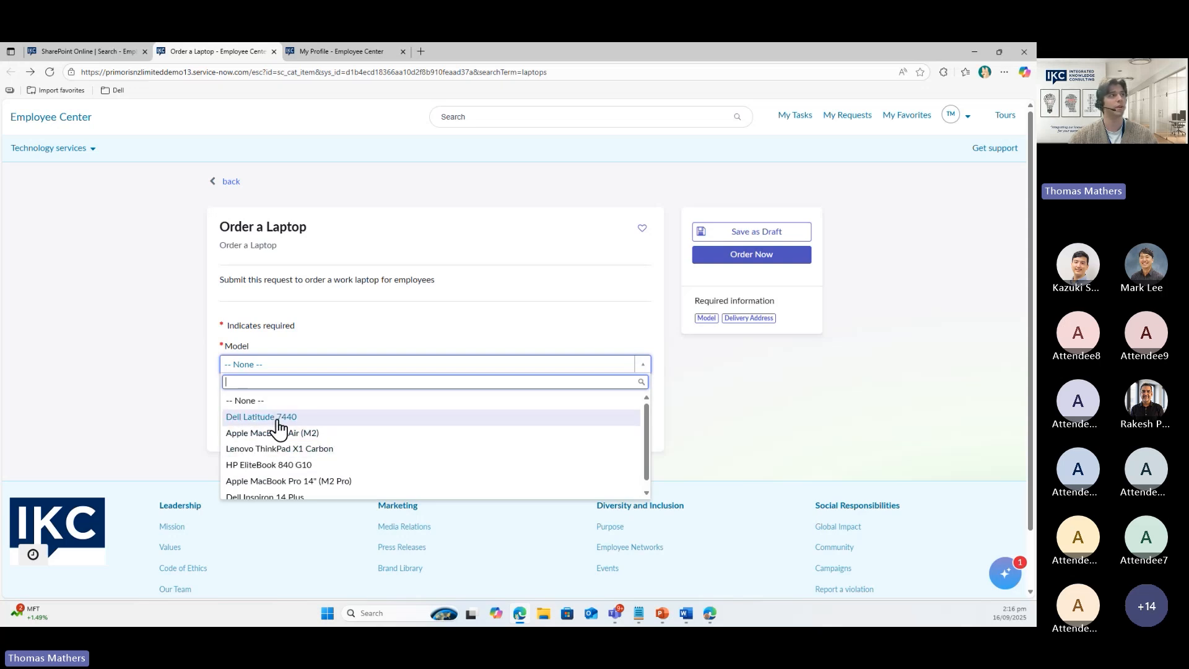
In the Now Assist chat, confirm the Dell Latitude 7440 and delivery address, then submit
left_click(98, 57)
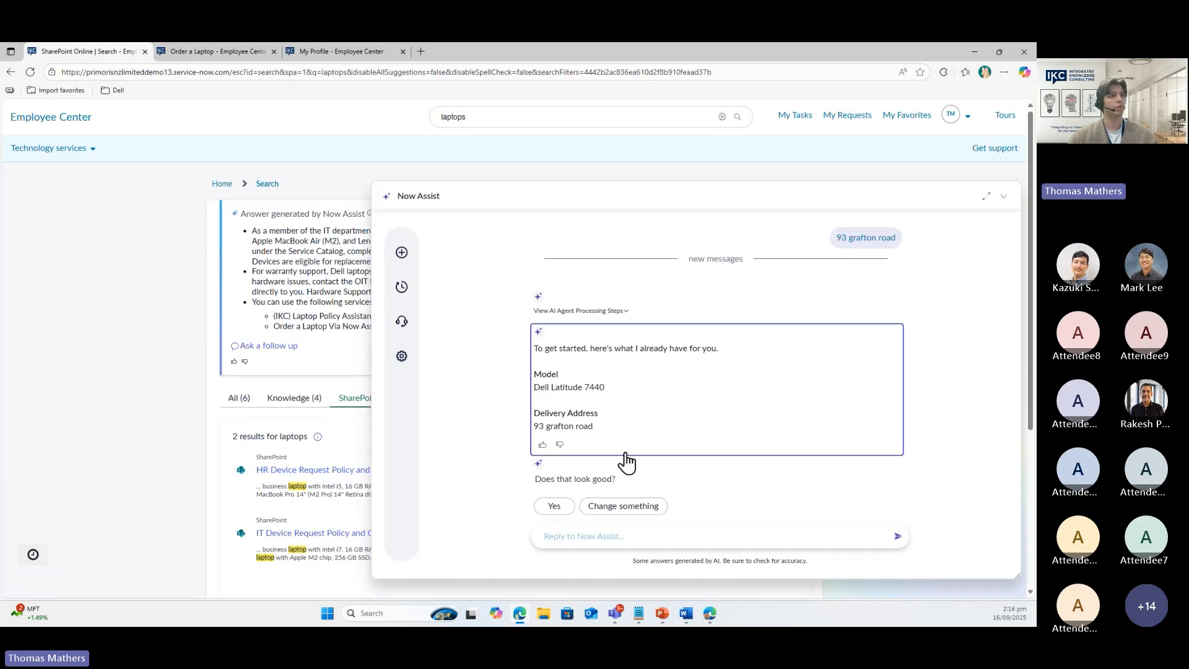
left_click(554, 506)
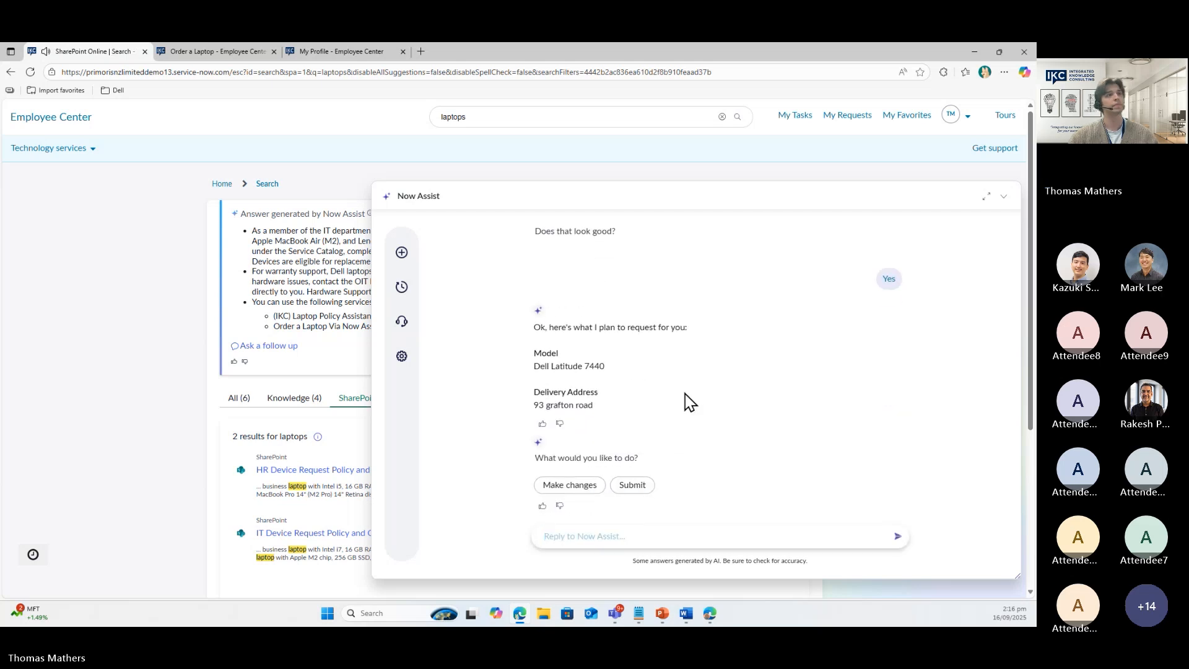
left_click(638, 488)
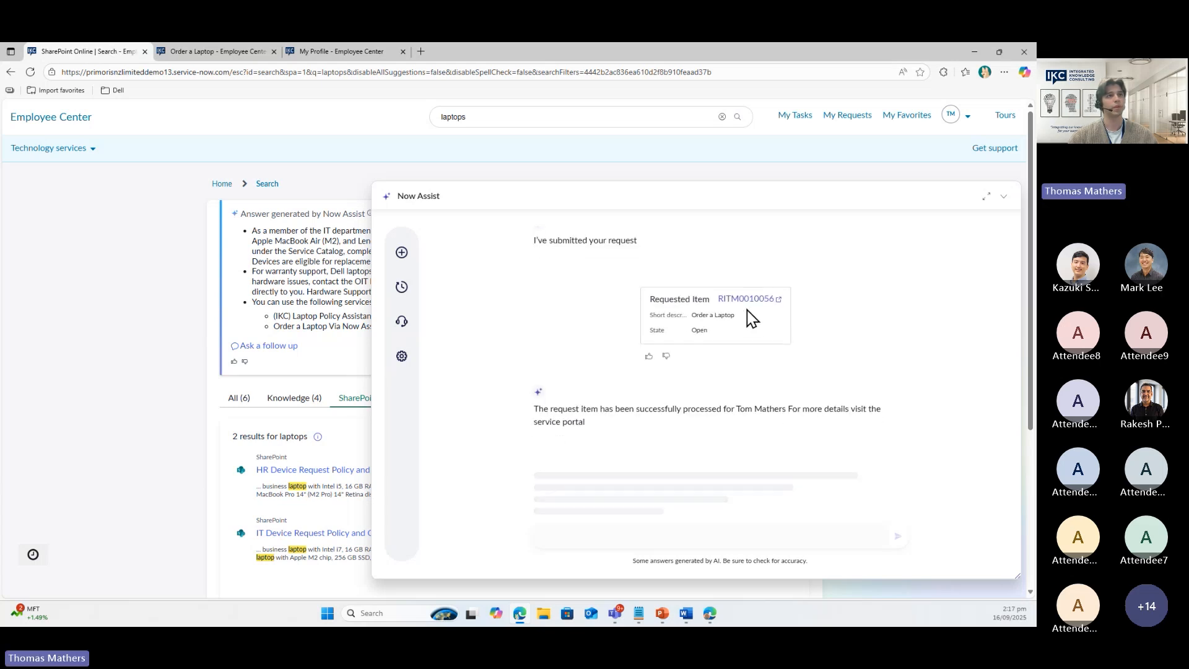
Open the new Order a Laptop item page, check its Additional Details, then return to chat
left_click(746, 302)
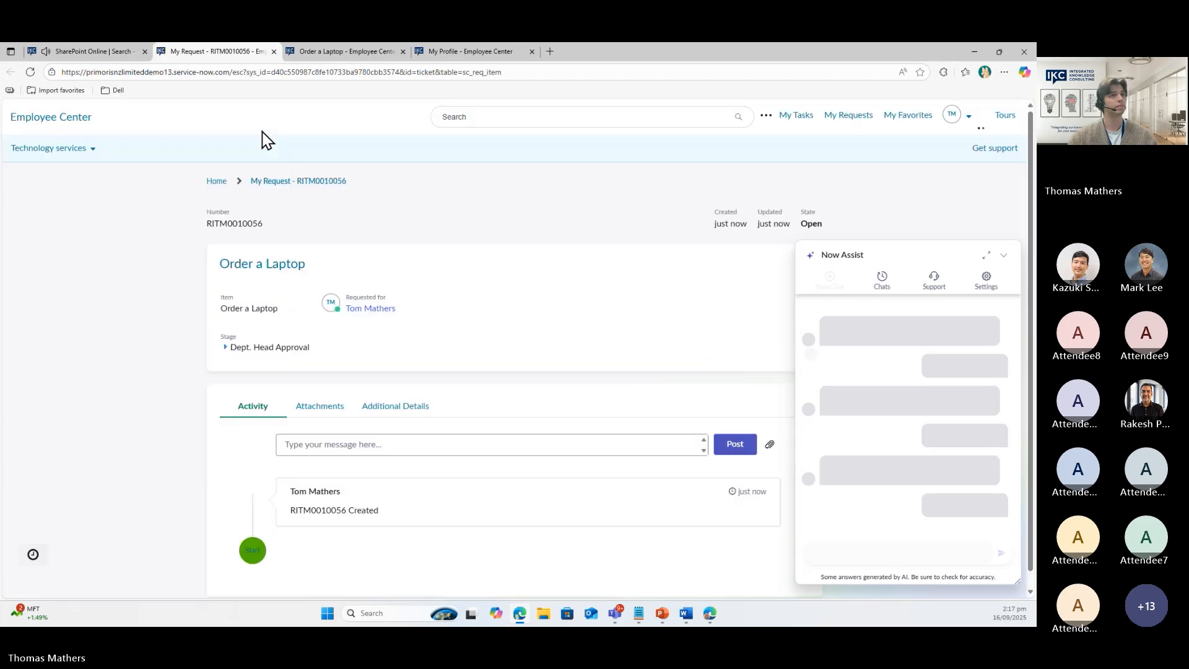
left_click(375, 410)
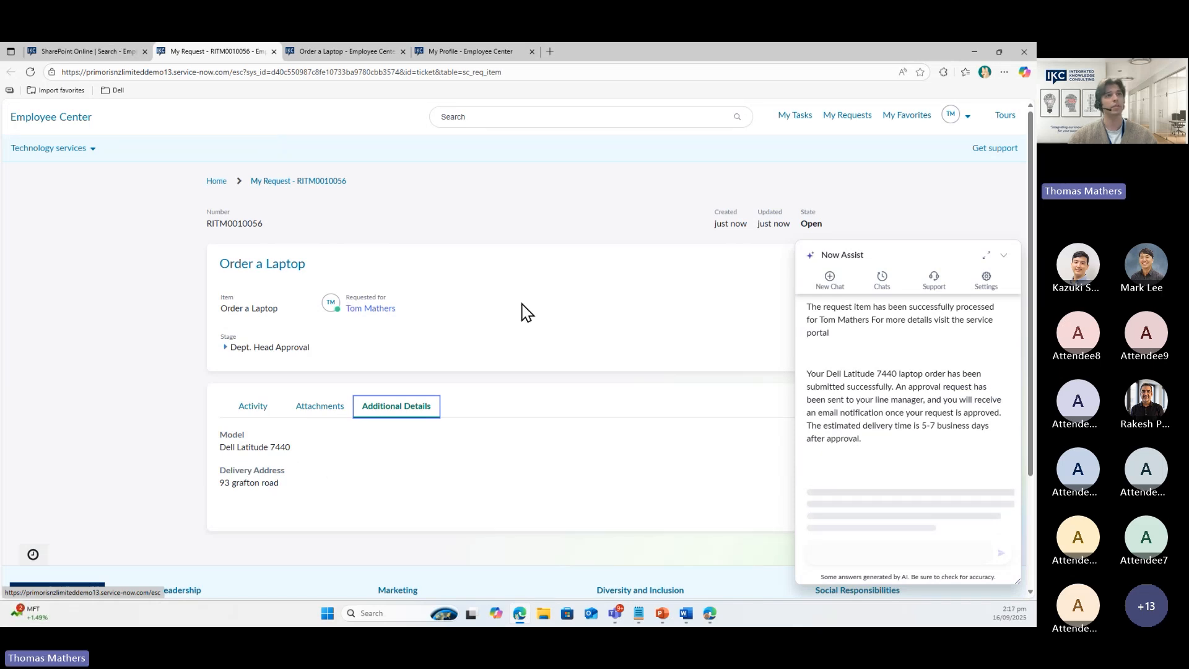
left_click(78, 55)
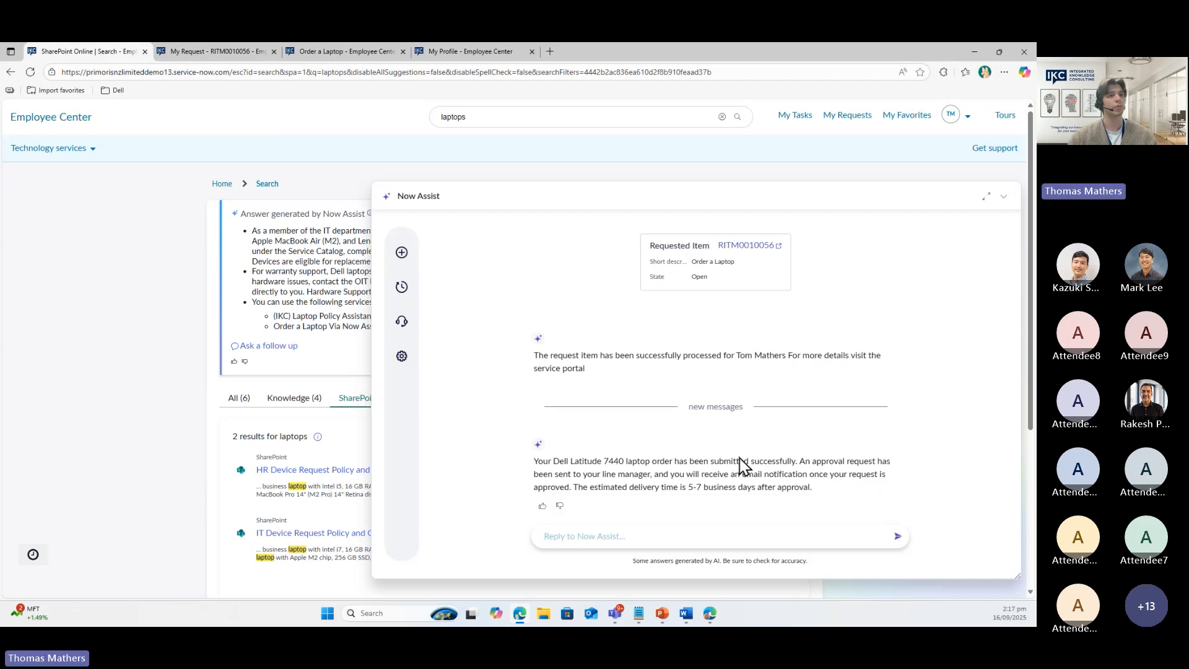
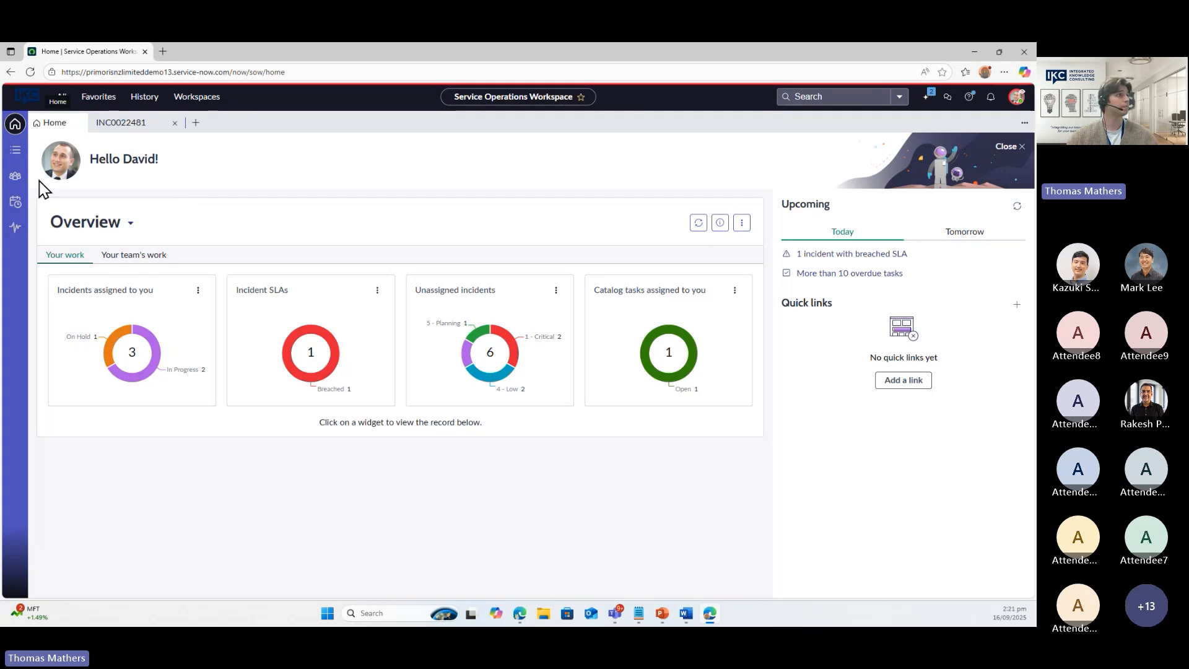
Reopen incident INC0022481 'Teams issue' from the list of incidents created today
left_click(15, 150)
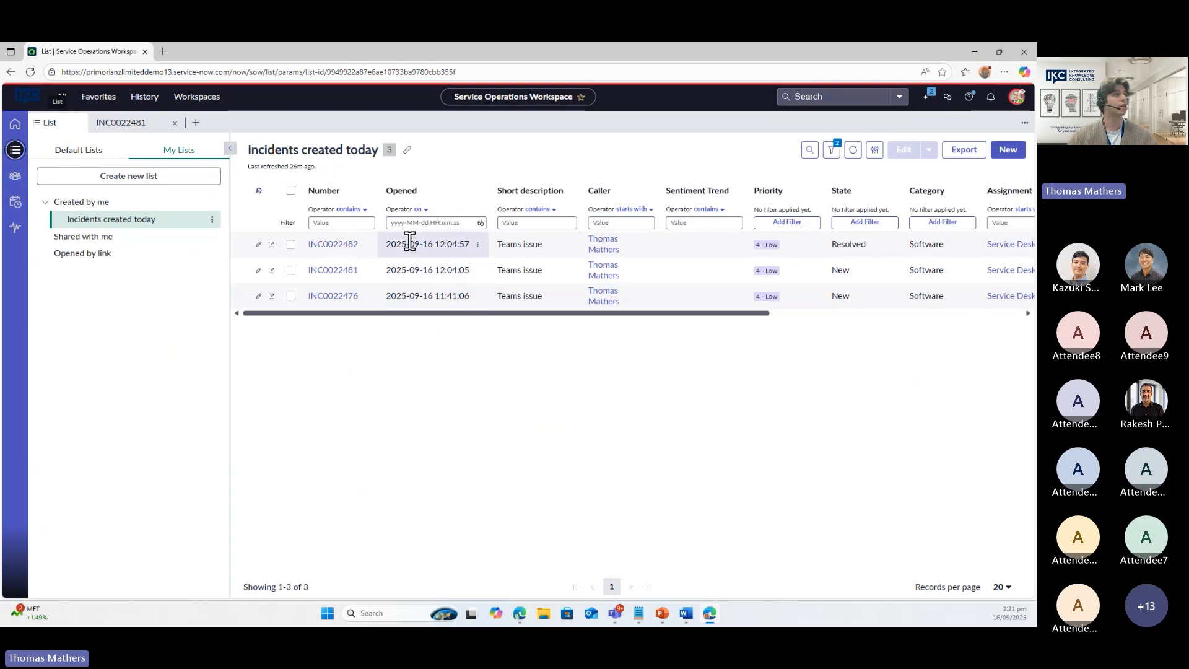
left_click(138, 122)
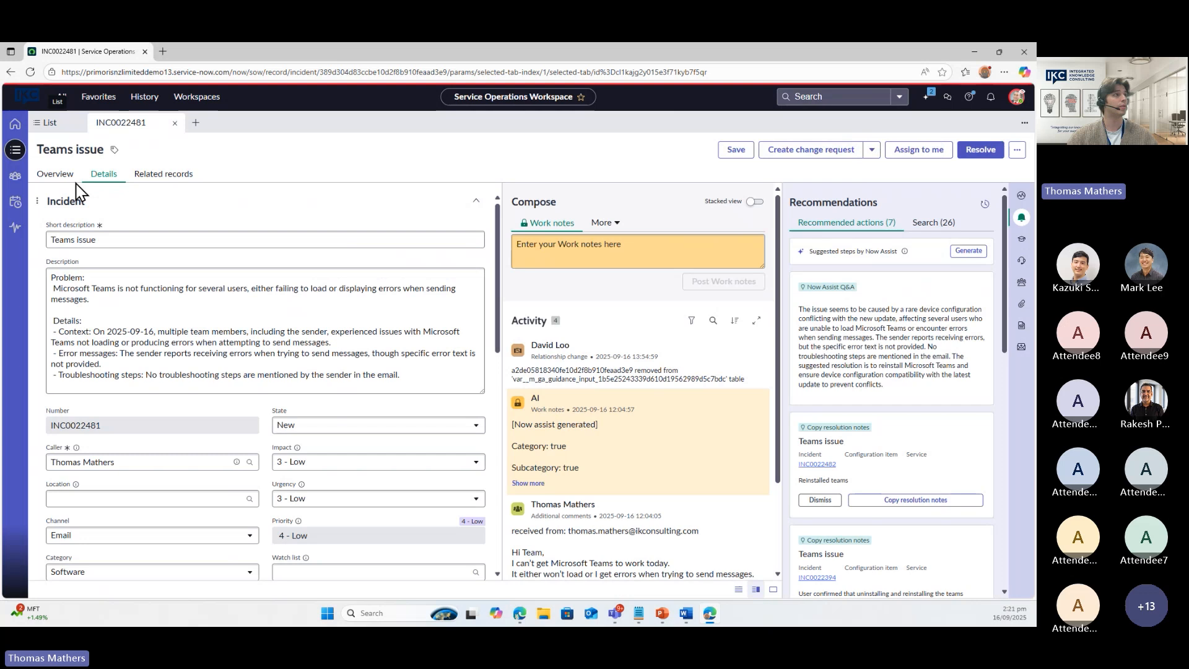
Check the incident's overview and details, and expand the caller's email in the Activity stream
left_click(65, 178)
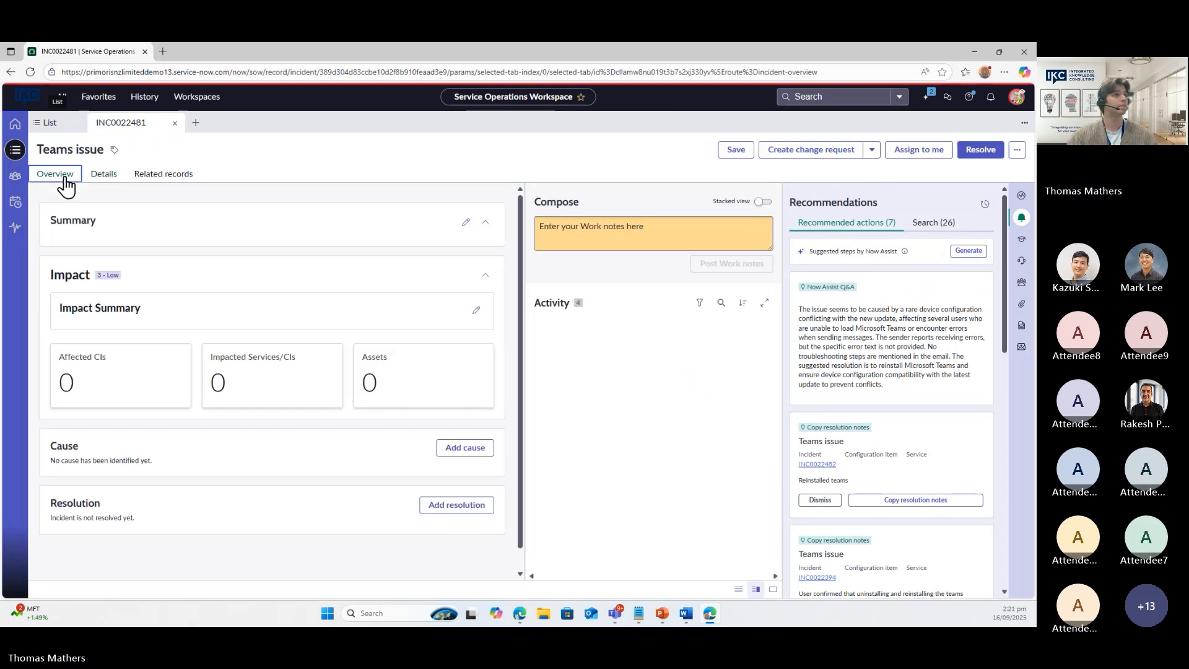
left_click(106, 179)
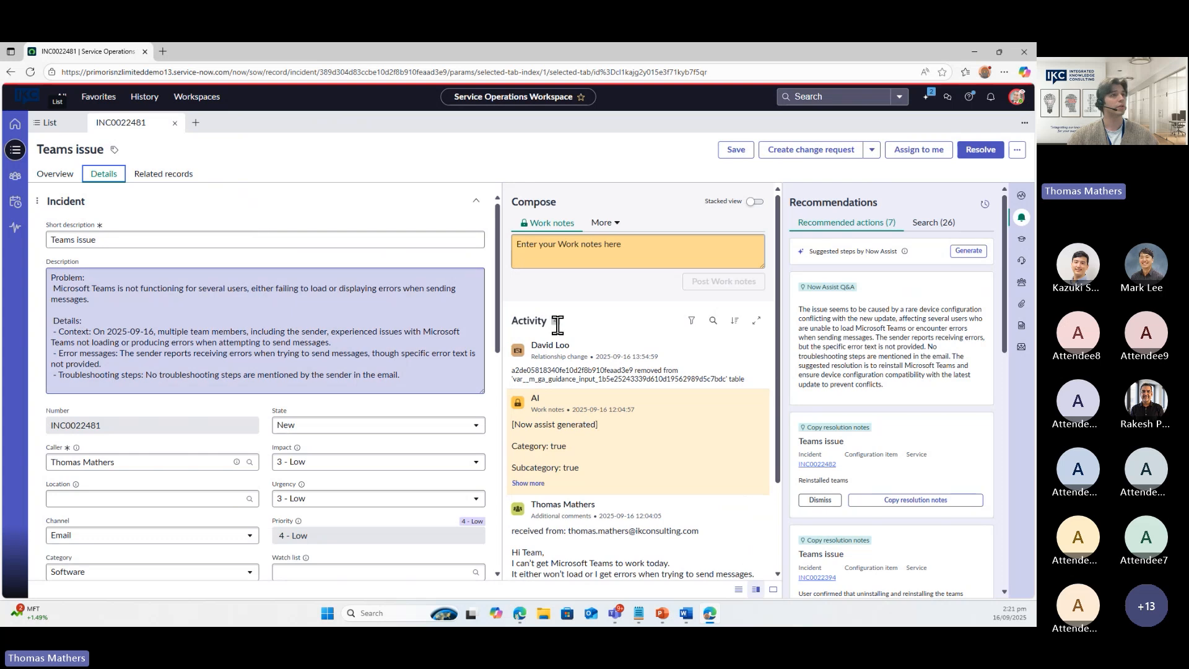
scroll(607, 372, "down", 1)
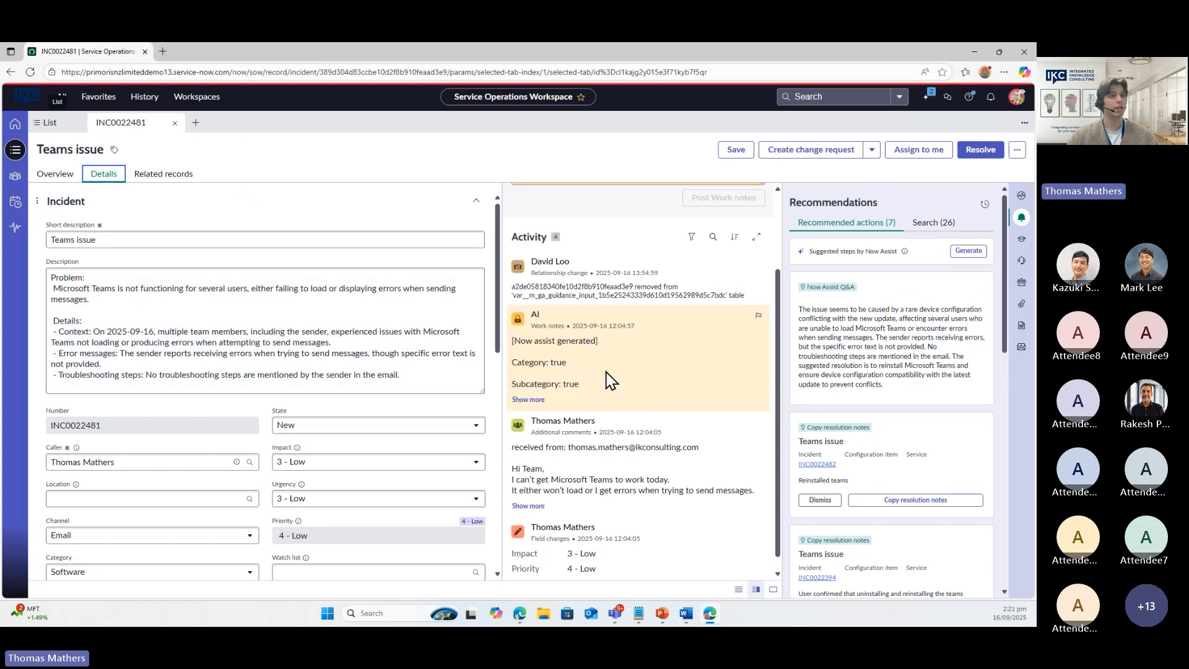
scroll(610, 379, "down", 1)
left_click(528, 472)
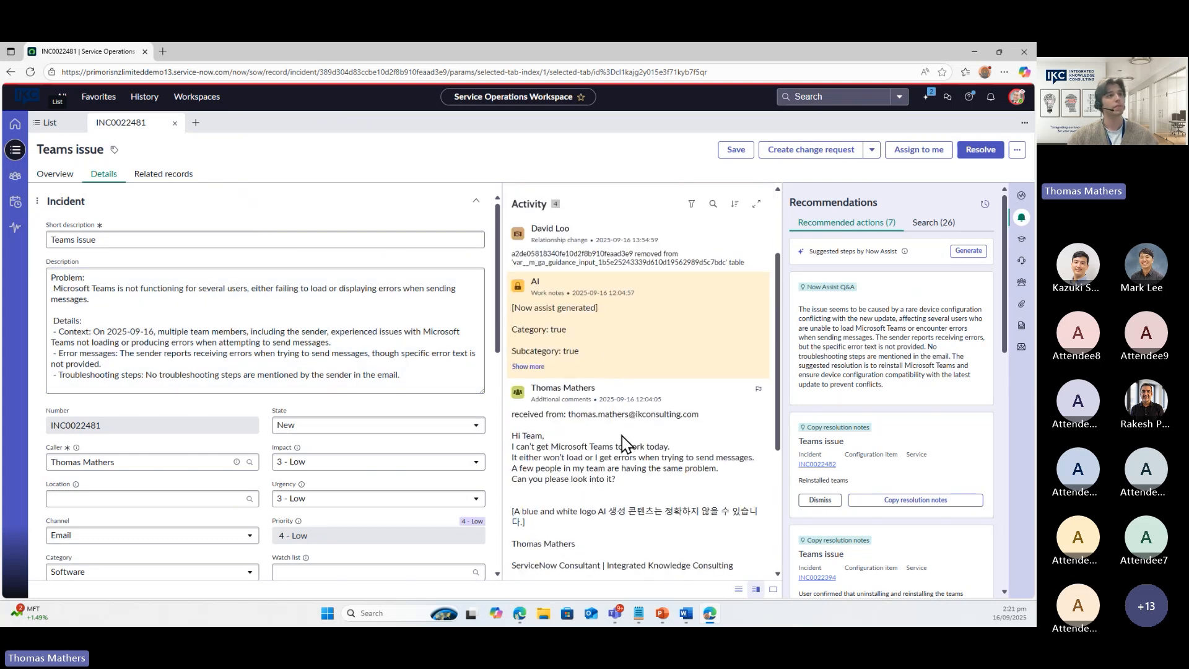
Scroll through the form and show record information with response and resolution SLAs
scroll(601, 435, "down", 1)
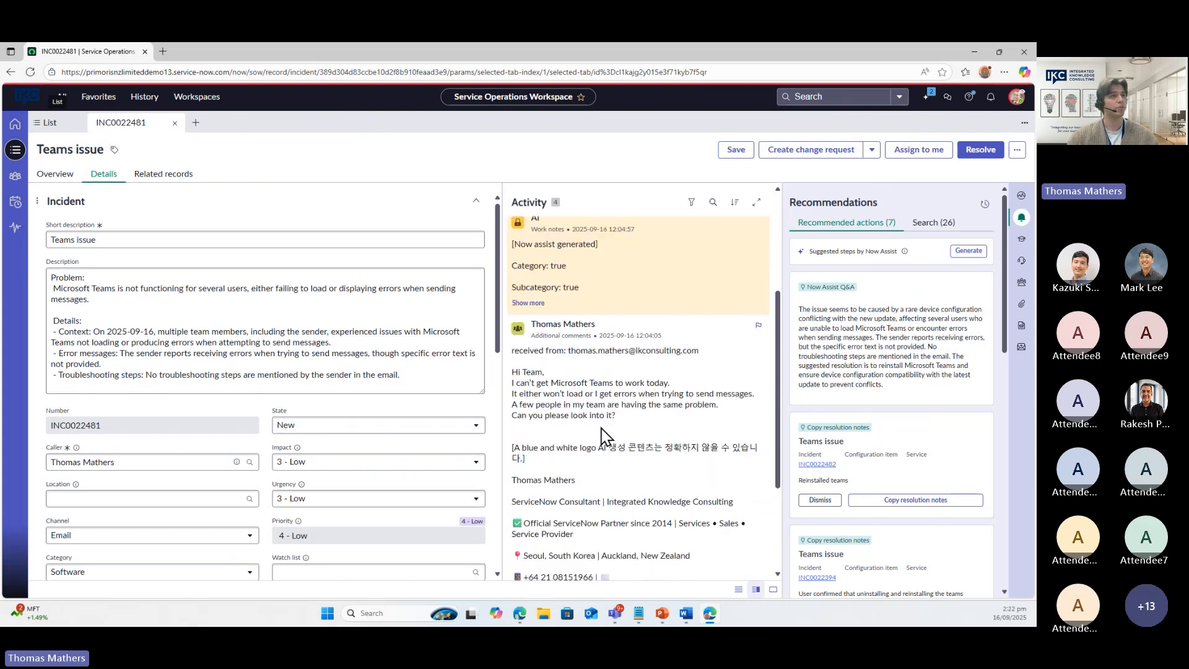
scroll(604, 437, "down", 1)
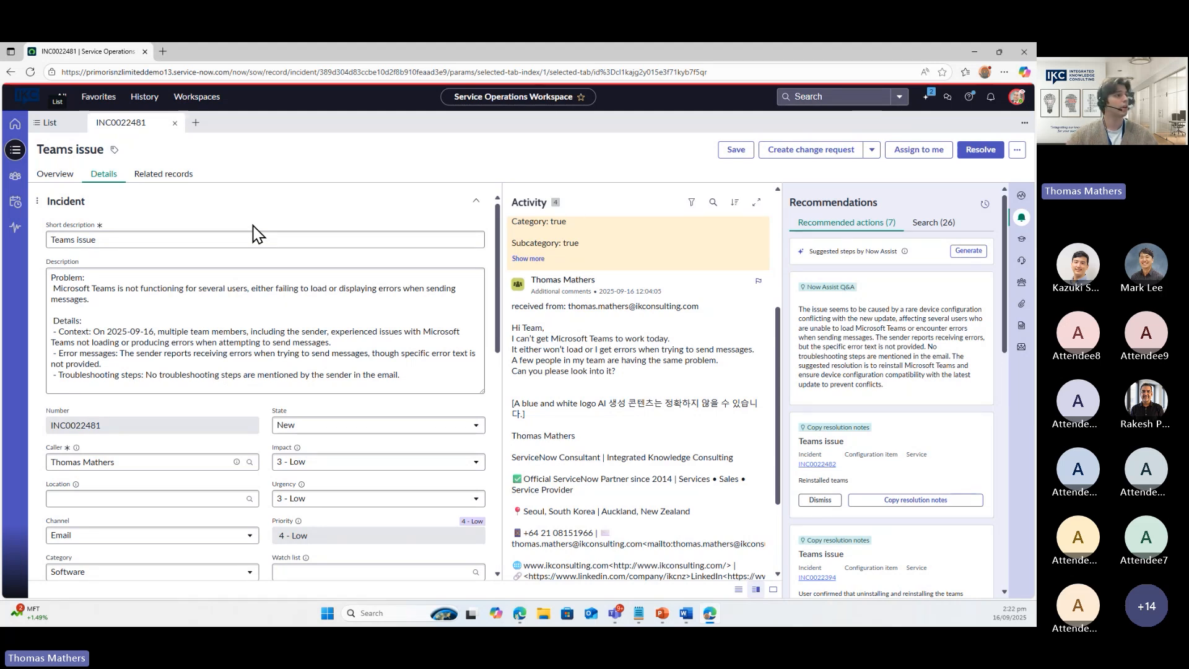
scroll(205, 254, "down", 3)
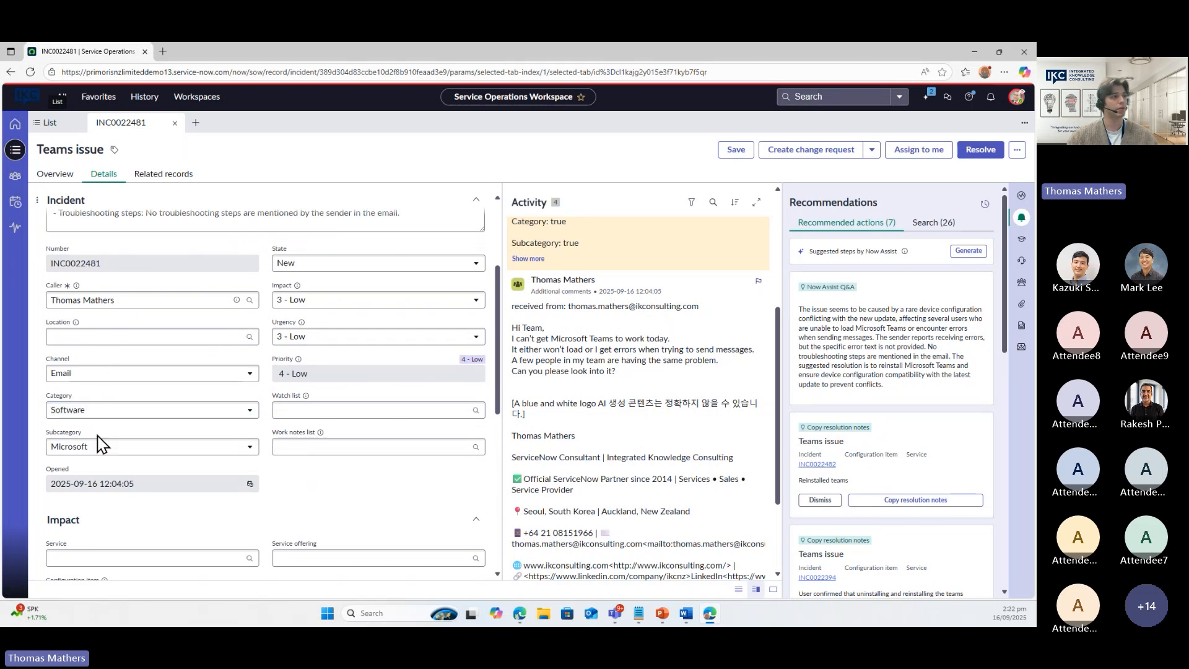
scroll(155, 459, "down", 2)
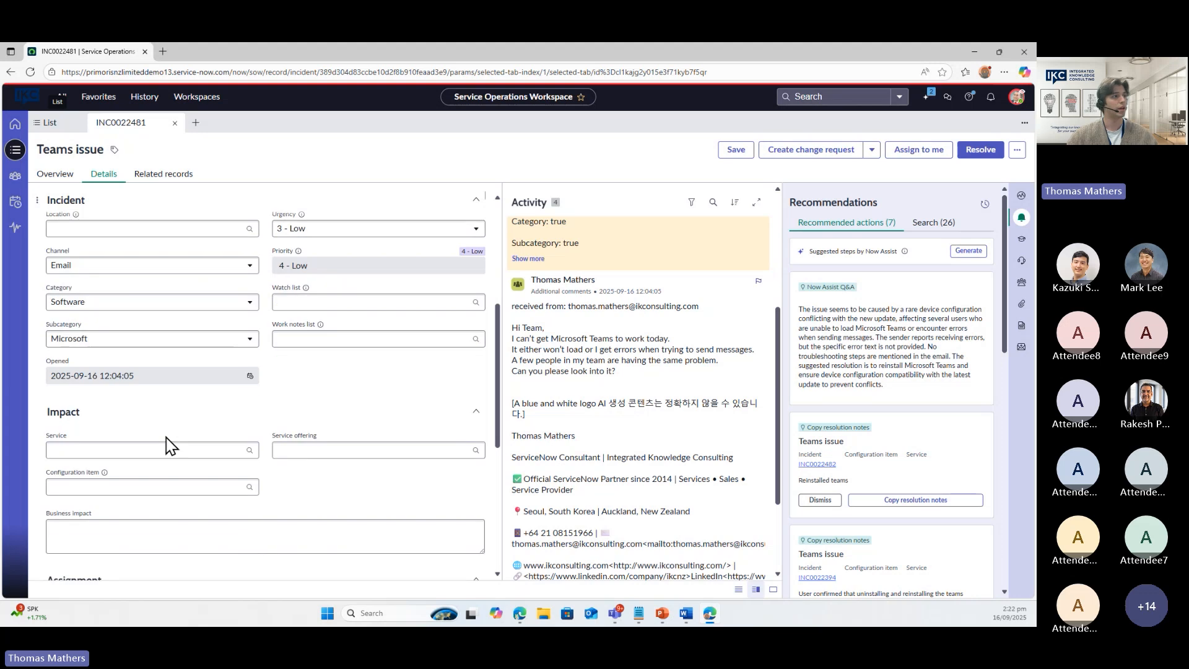
scroll(166, 437, "down", 3)
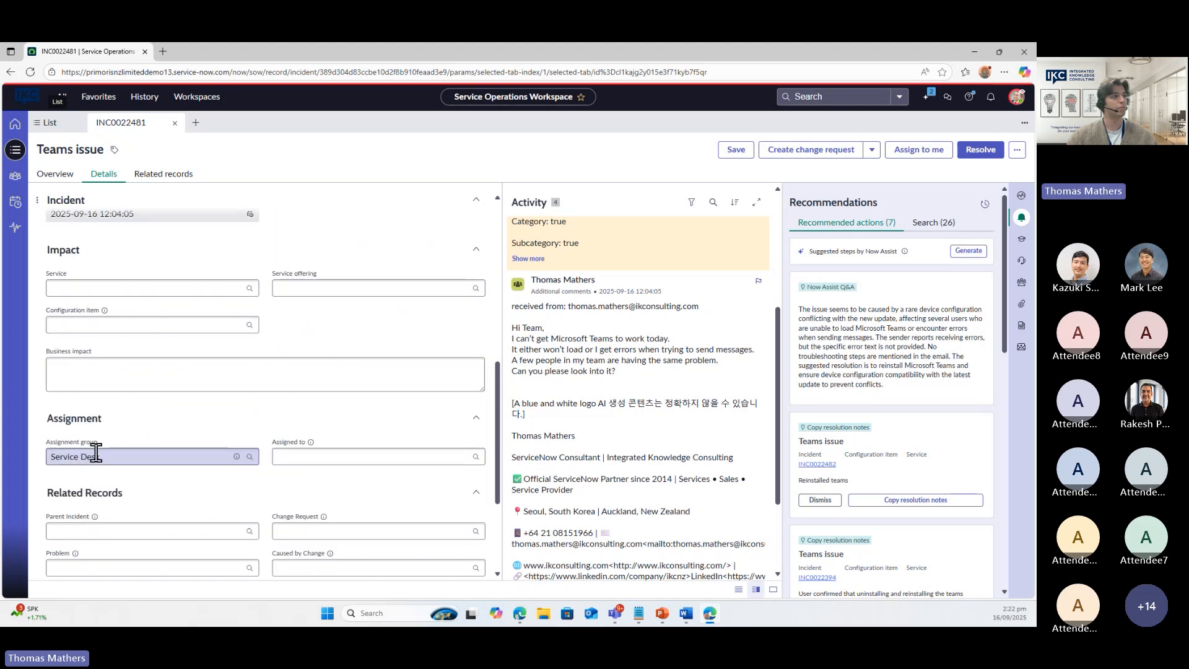
scroll(162, 462, "up", 1)
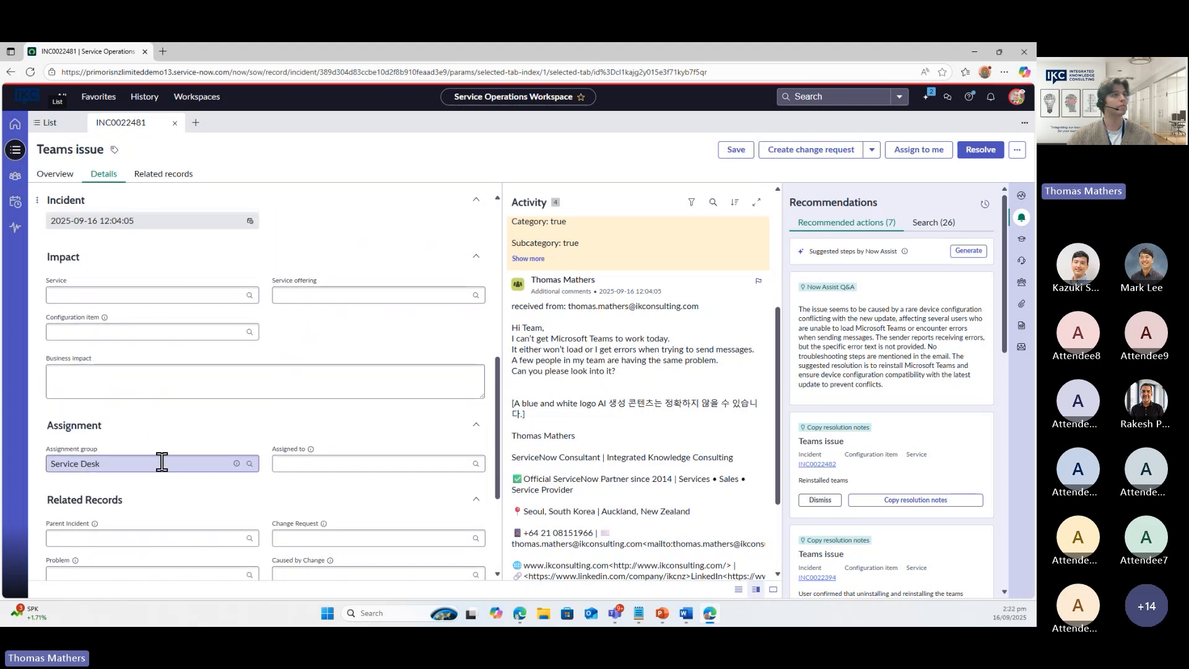
scroll(162, 462, "up", 5)
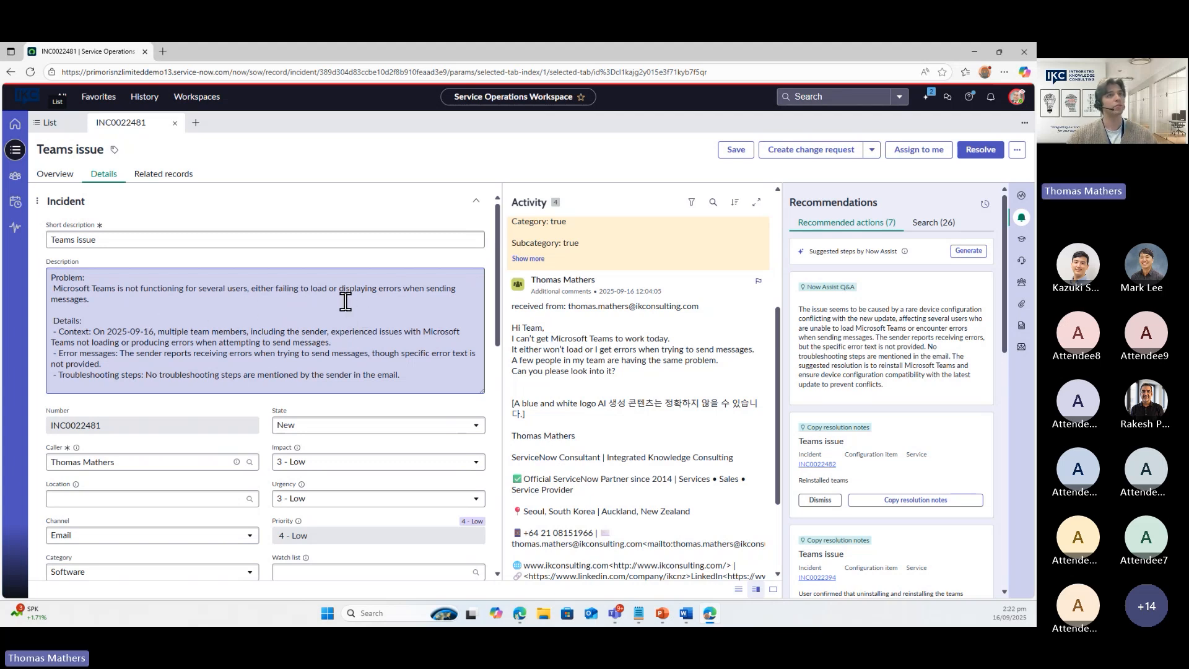
left_click(1021, 195)
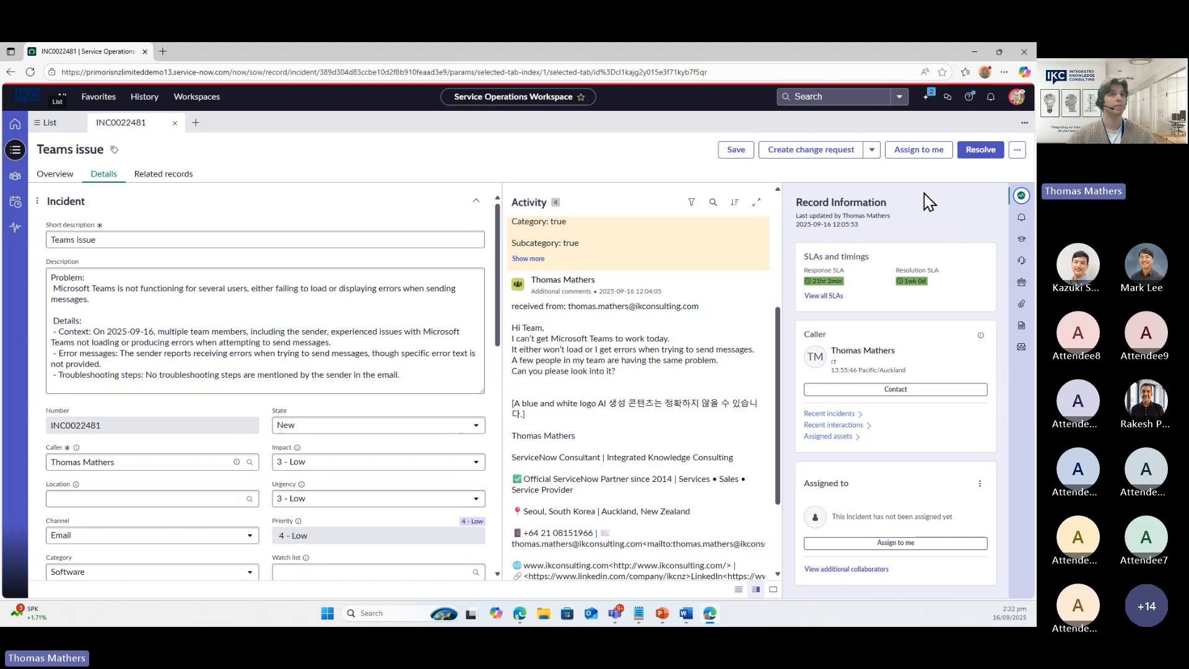
Assign INC0022481 to yourself, moving it to In Progress, and bring up Now Assist
left_click(917, 151)
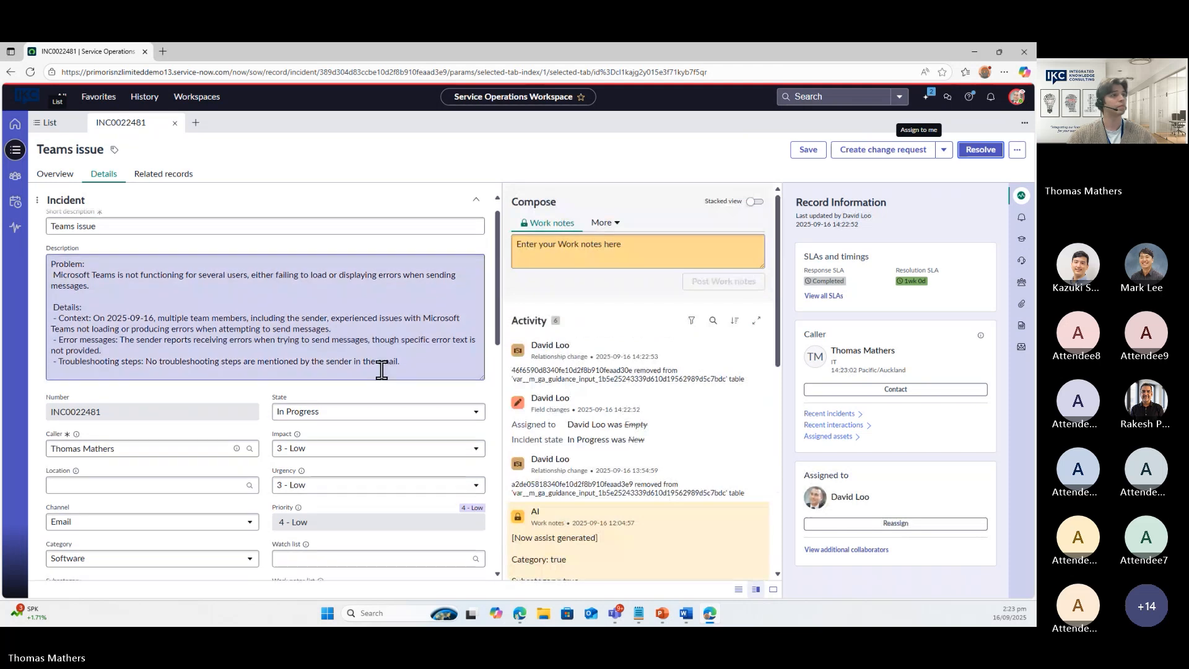
scroll(380, 367, "down", 3)
scroll(381, 370, "down", 1)
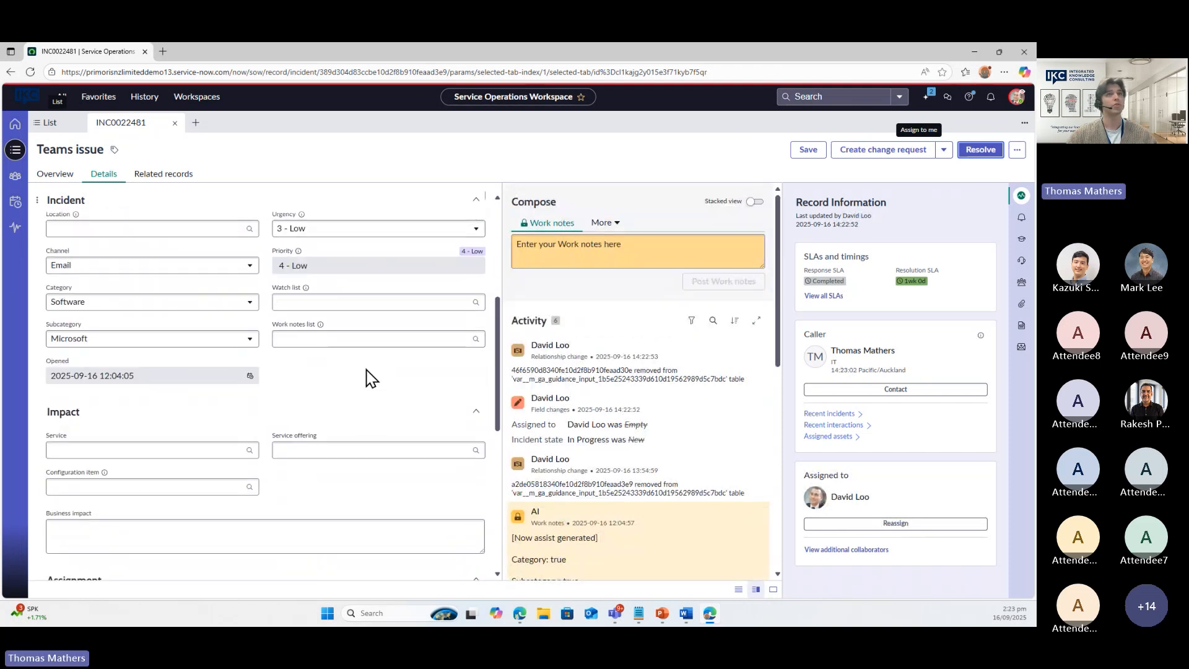
left_click(927, 97)
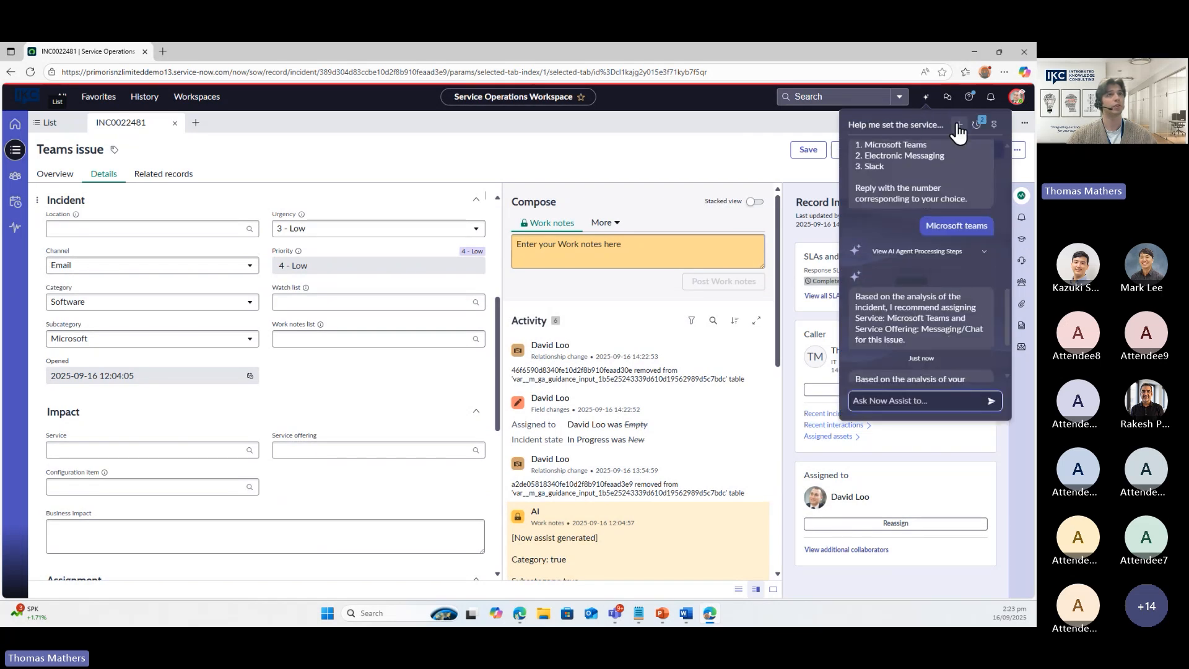
In a fresh Now Assist chat, ask 'Help me set the service of this incident' and request a service suggestion
left_click(958, 124)
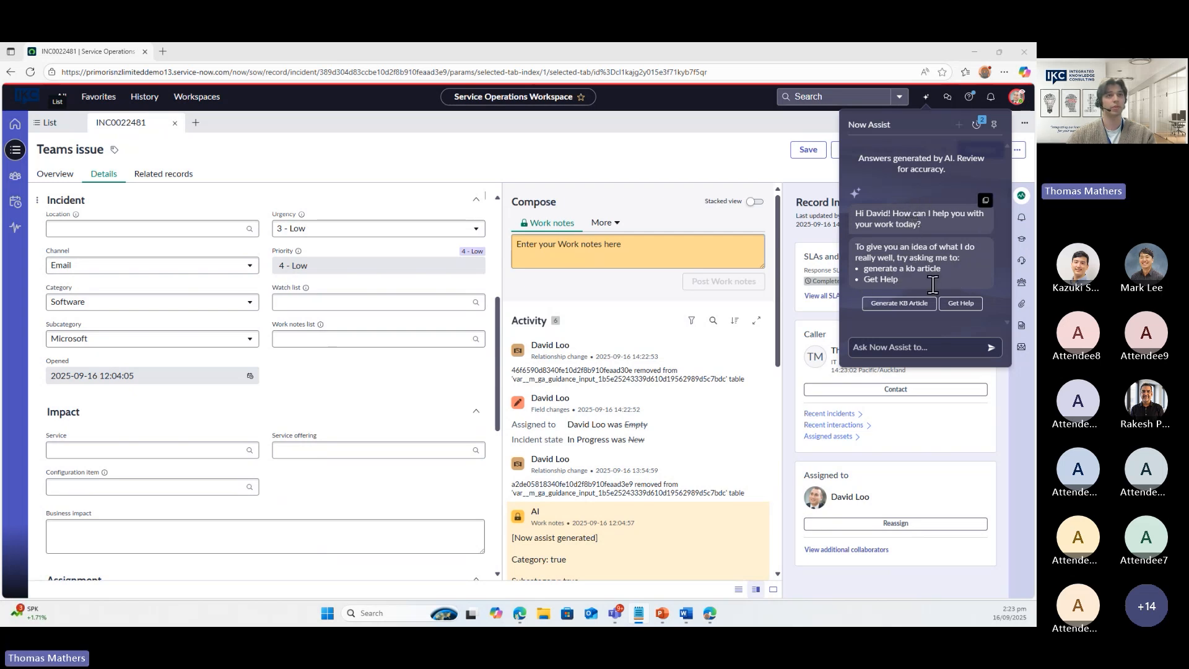
left_click(905, 347)
type("Help me set the service of this incident")
key("BackSpace")
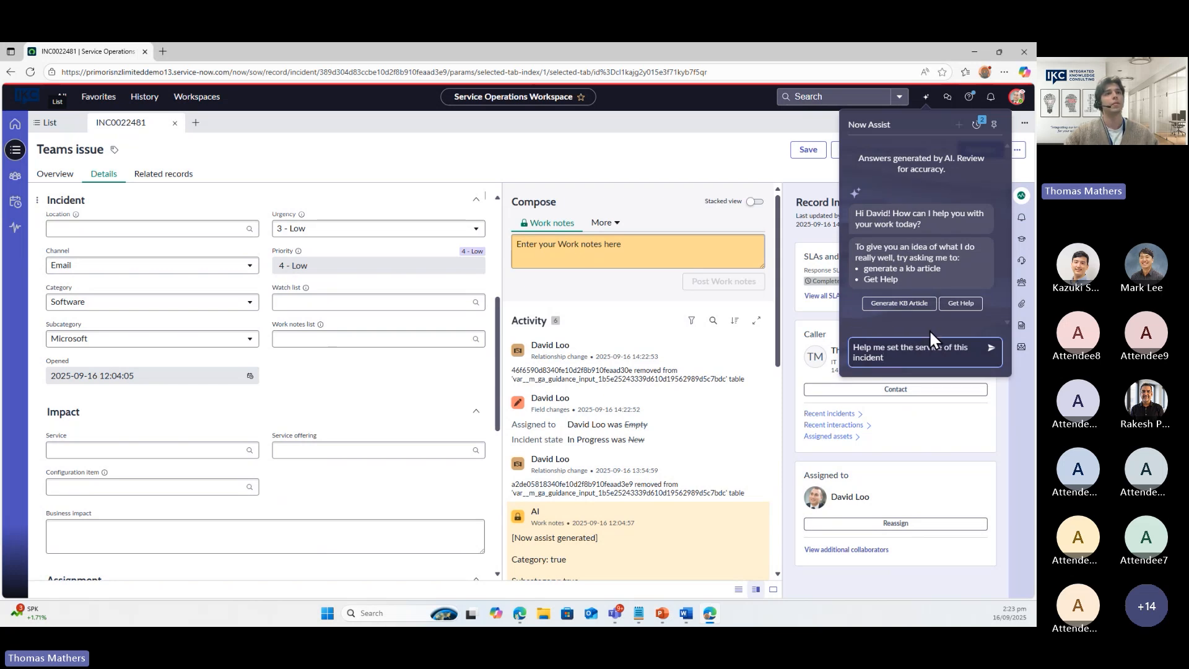
key("Return")
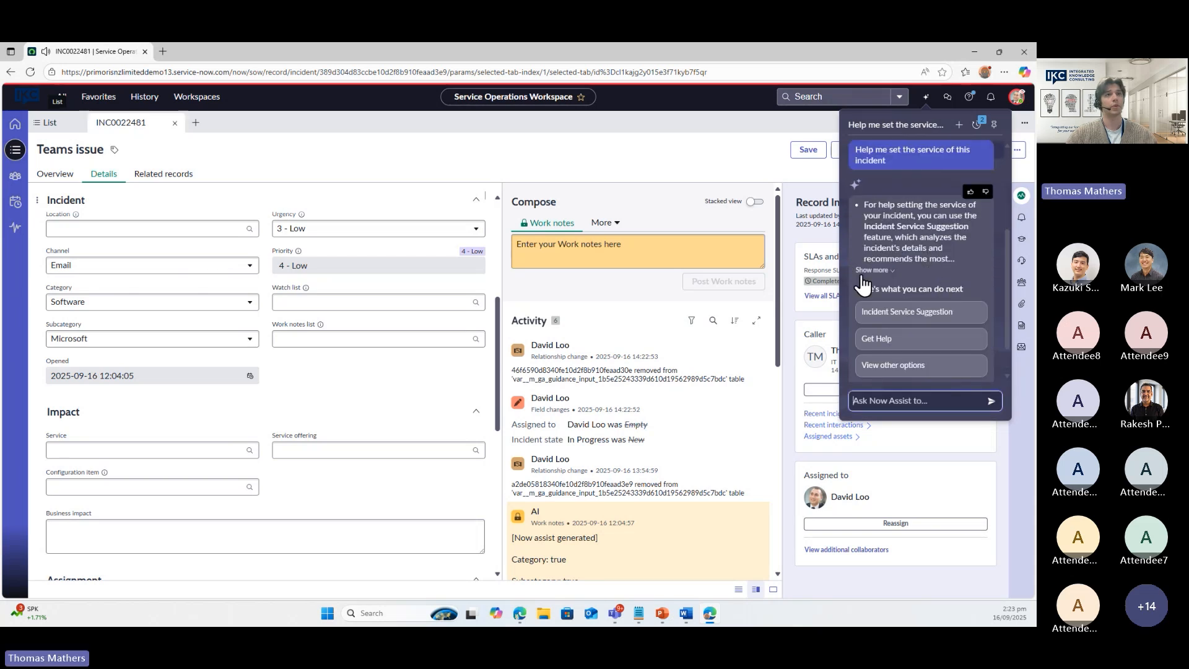
left_click(933, 312)
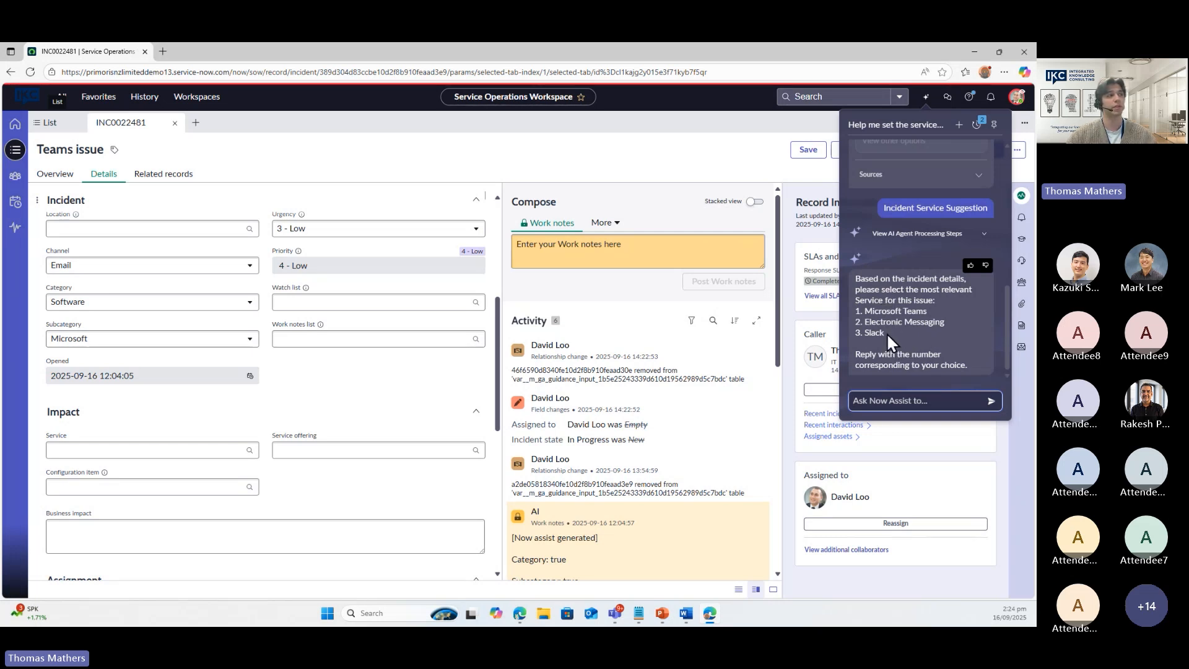
Reply 'Microsoft Teams' as the chosen service, getting Messaging/Chat recommended as the offering
left_click(883, 399)
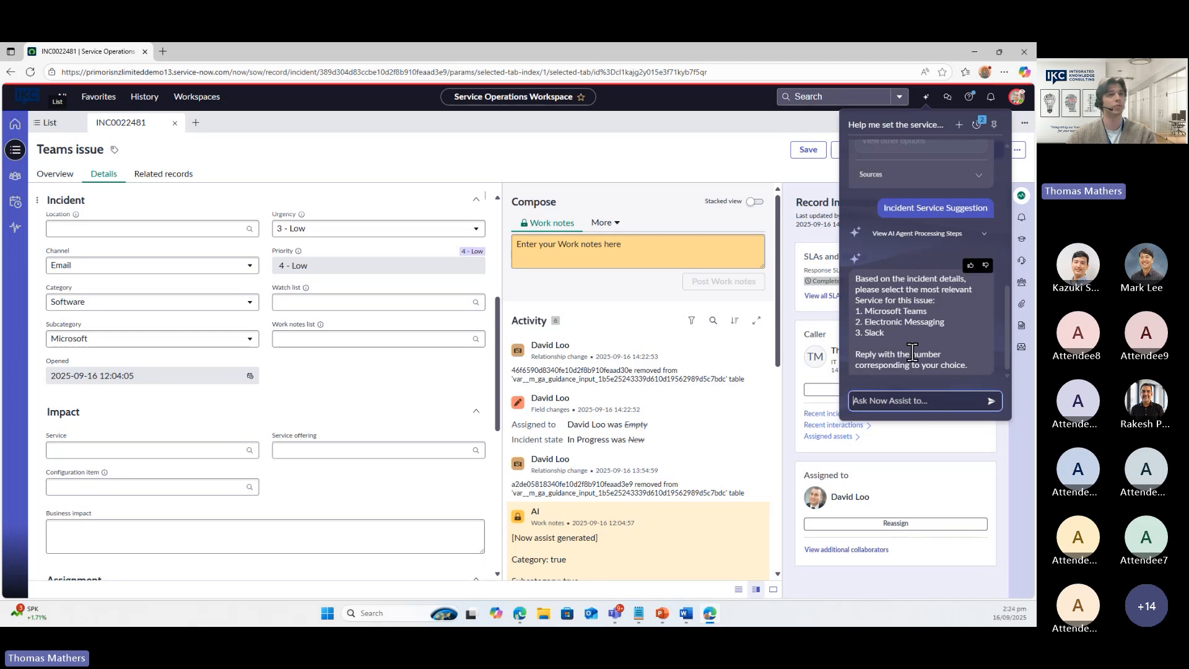
type("Mic")
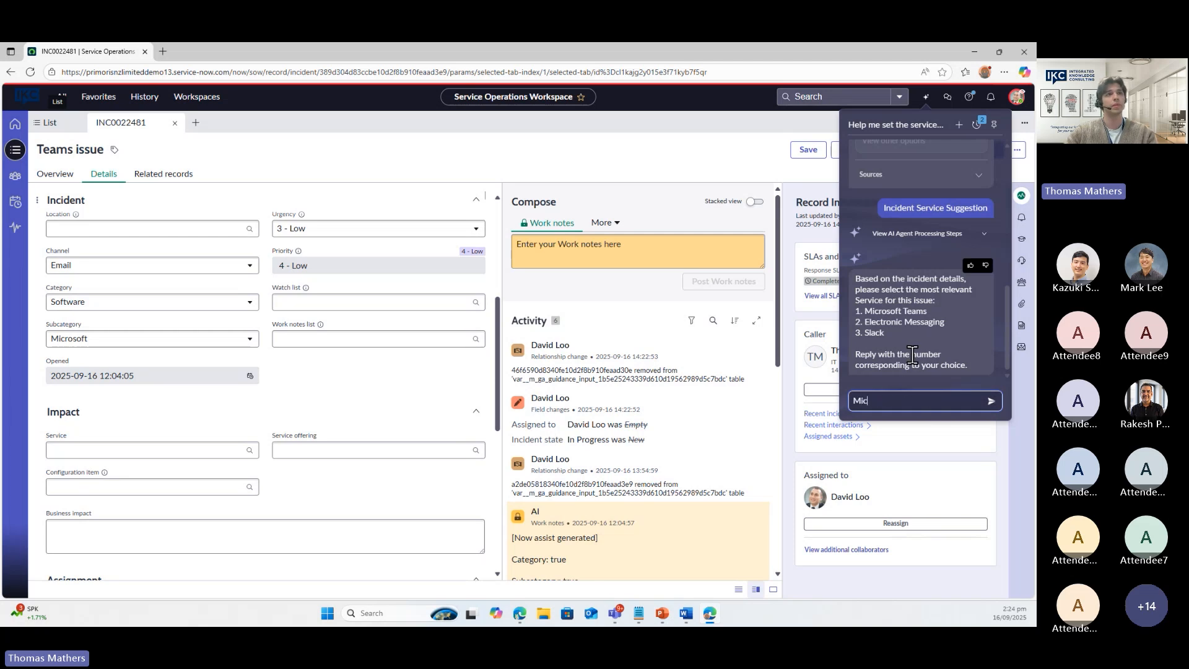
type("rosfot")
key("BackSpace")
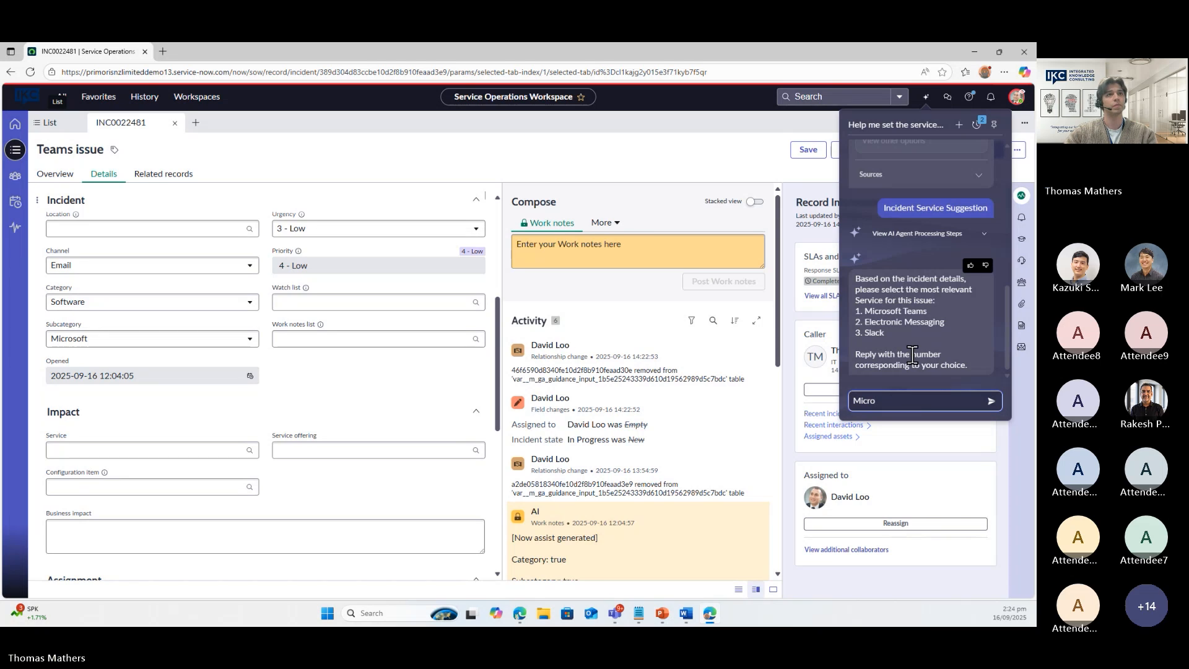
type("soft Teams")
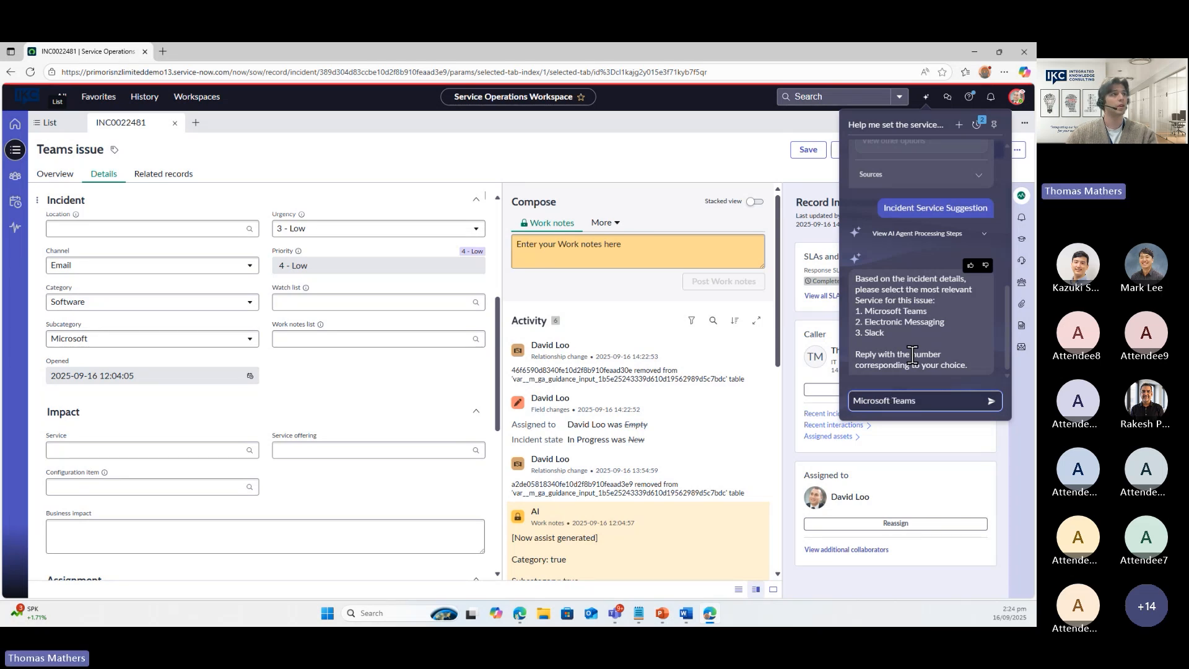
scroll(359, 431, "up", 1)
scroll(360, 432, "up", 3)
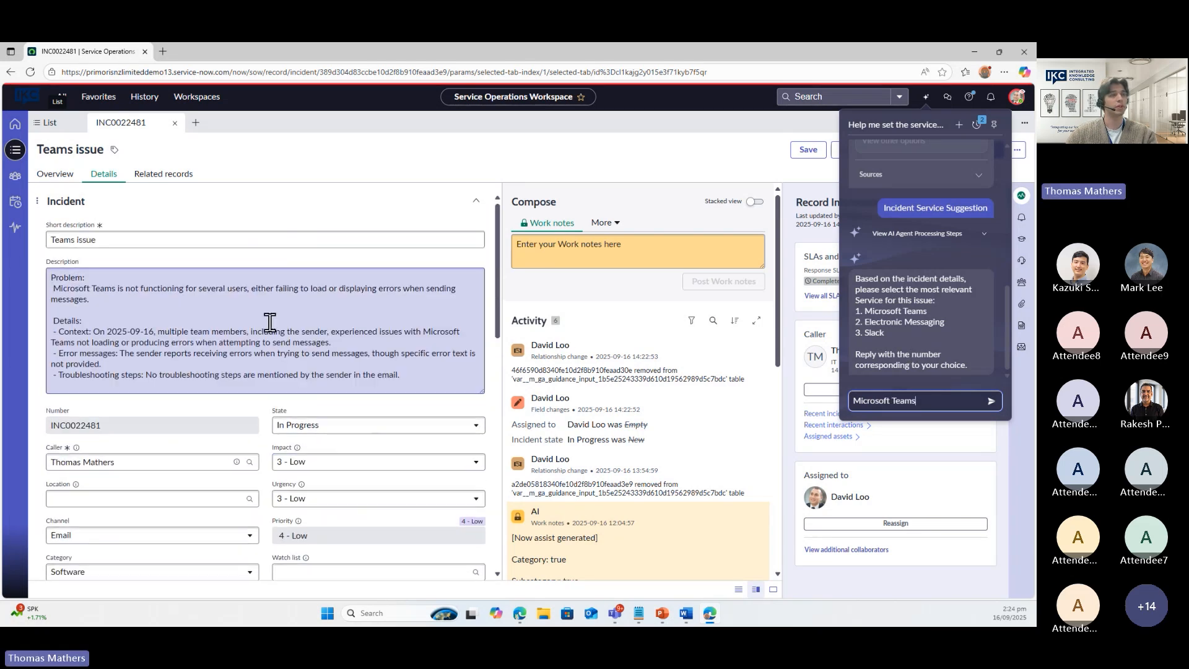
key("Return")
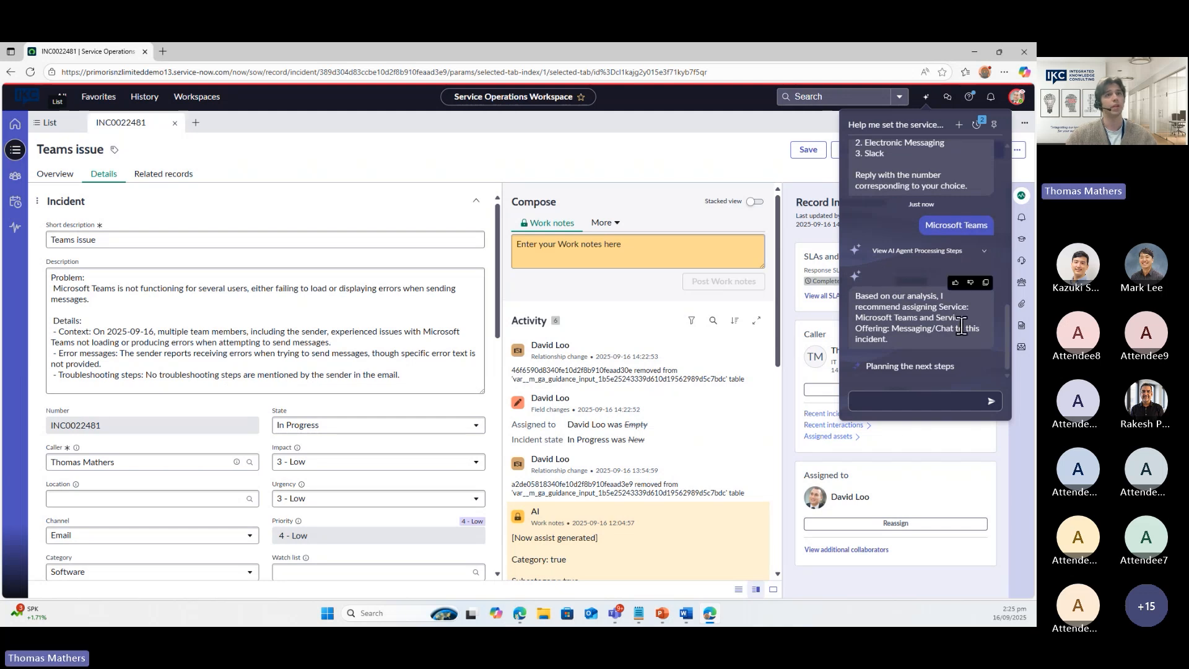
left_click(860, 317)
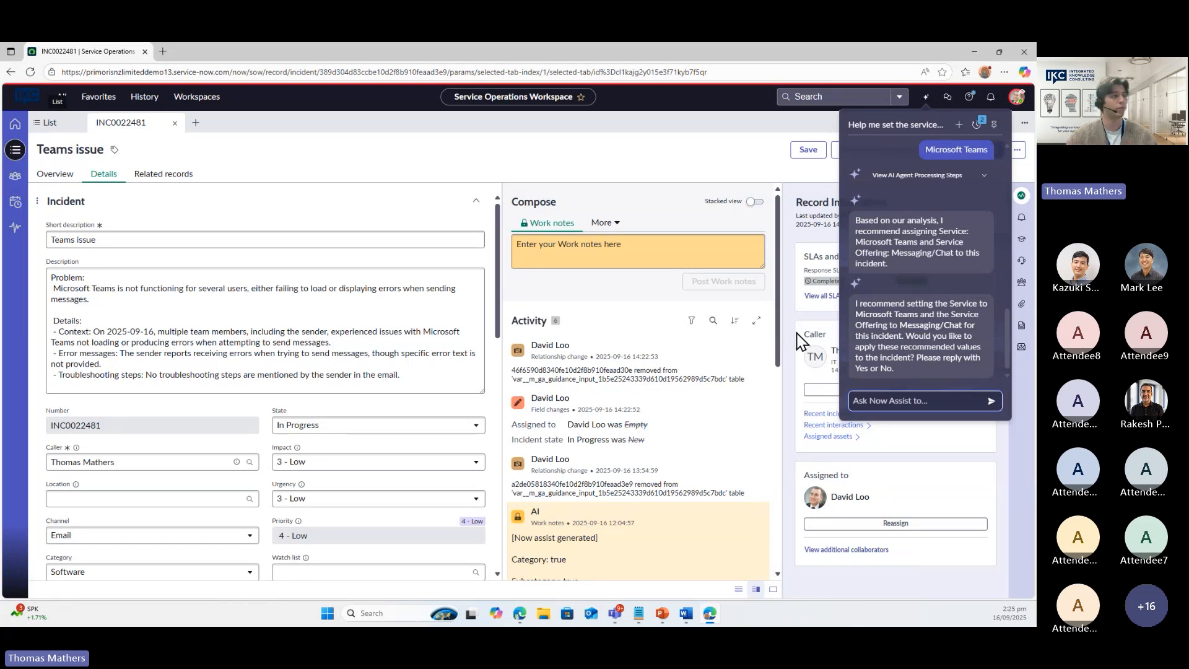
scroll(461, 366, "down", 4)
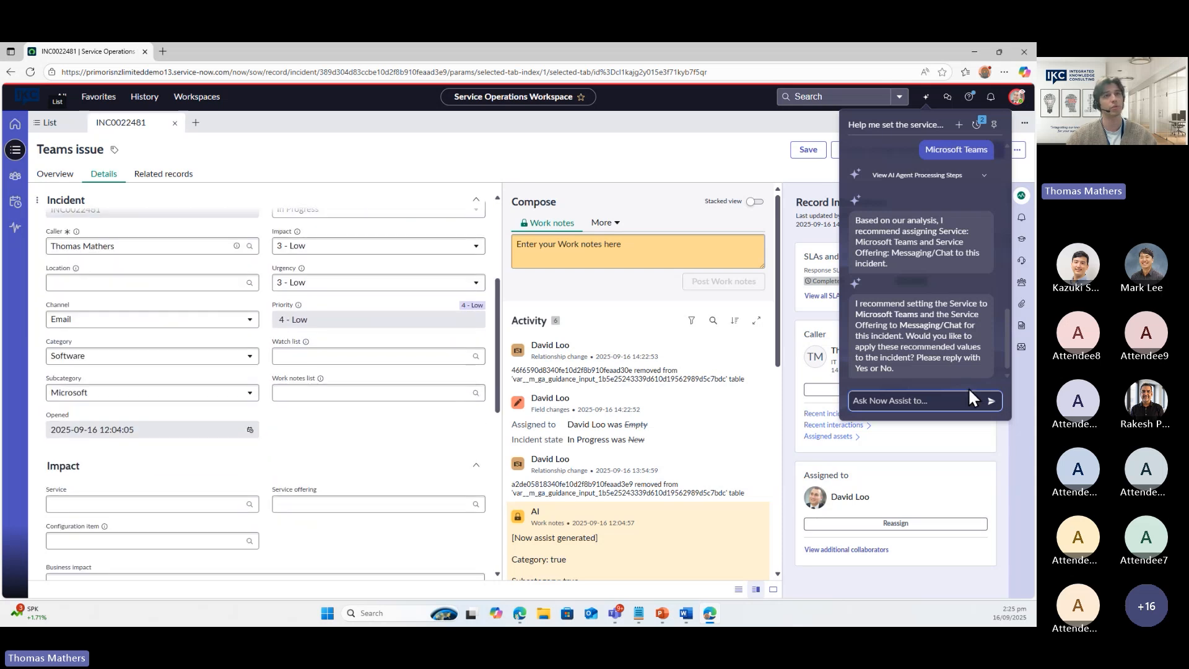
Reply 'yes' so Now Assist sets Service Microsoft Teams and offering Messaging/Chat on the form
left_click(918, 402)
type("yes")
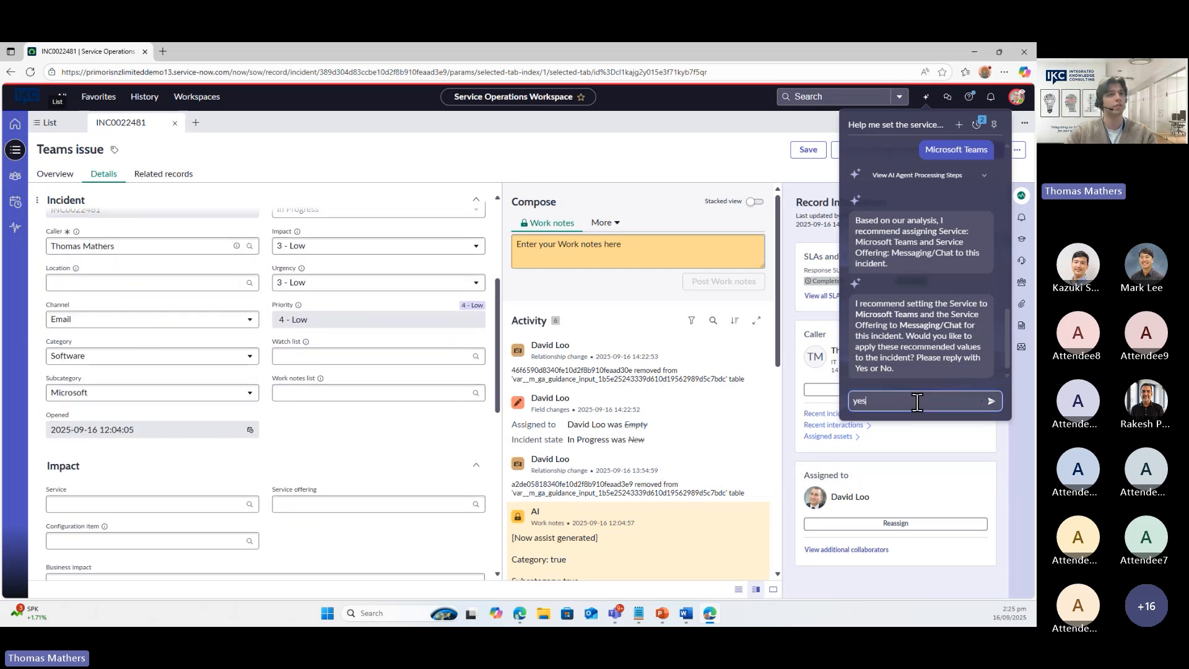
key("Return")
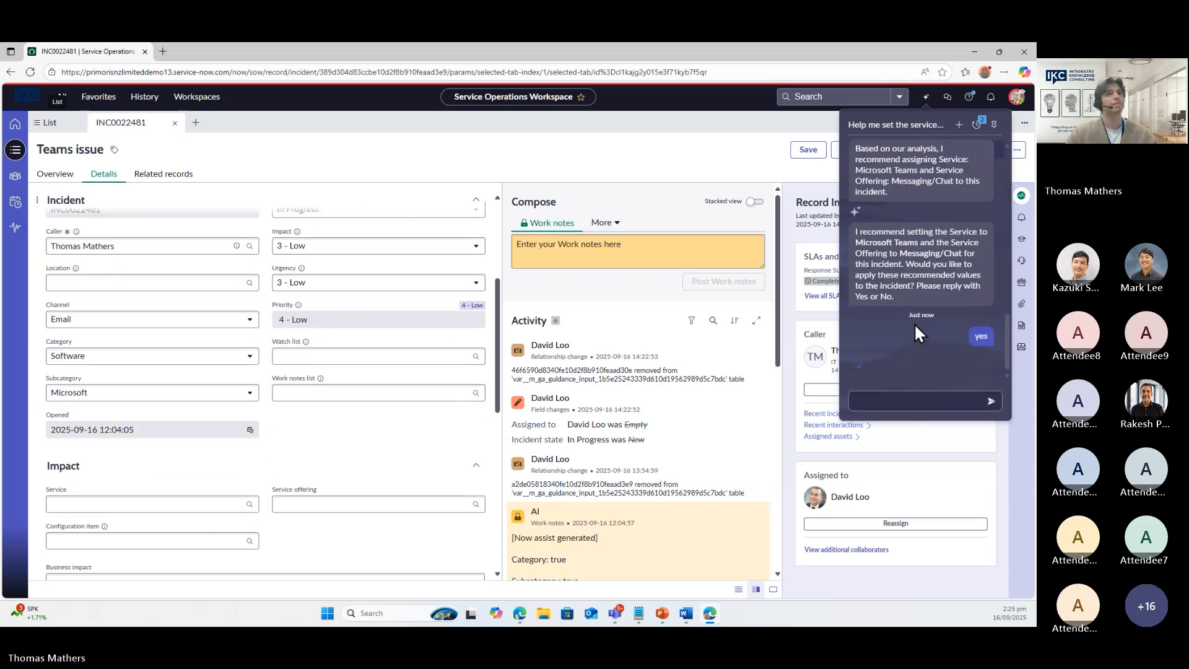
scroll(265, 387, "down", 2)
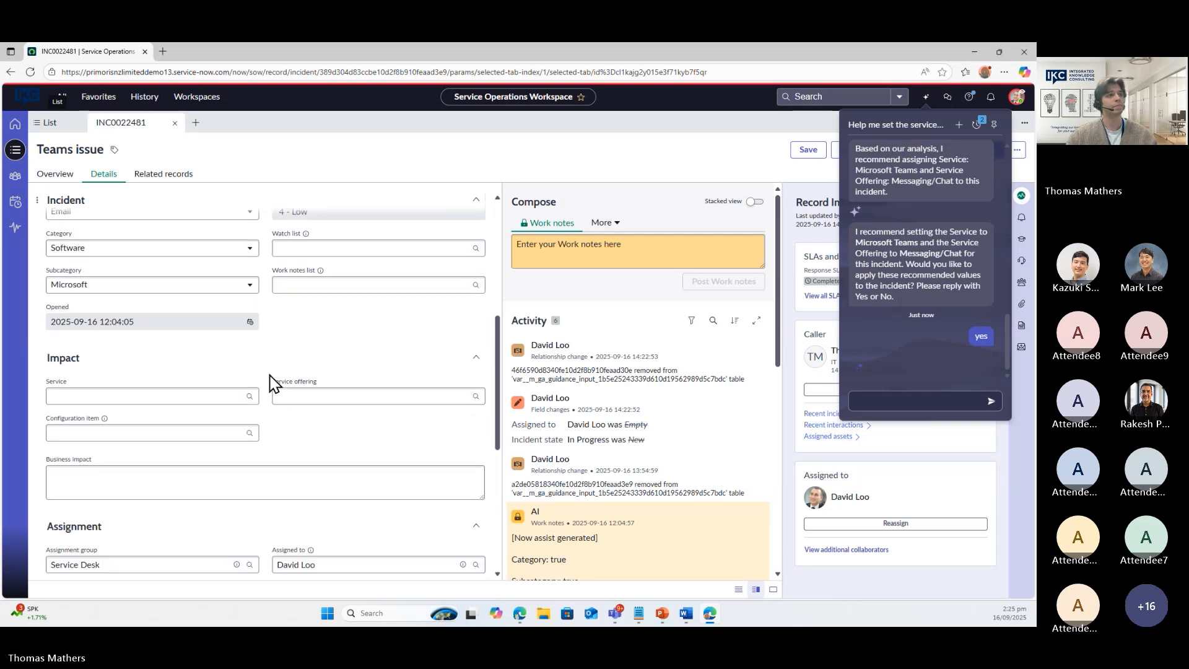
scroll(270, 384, "down", 1)
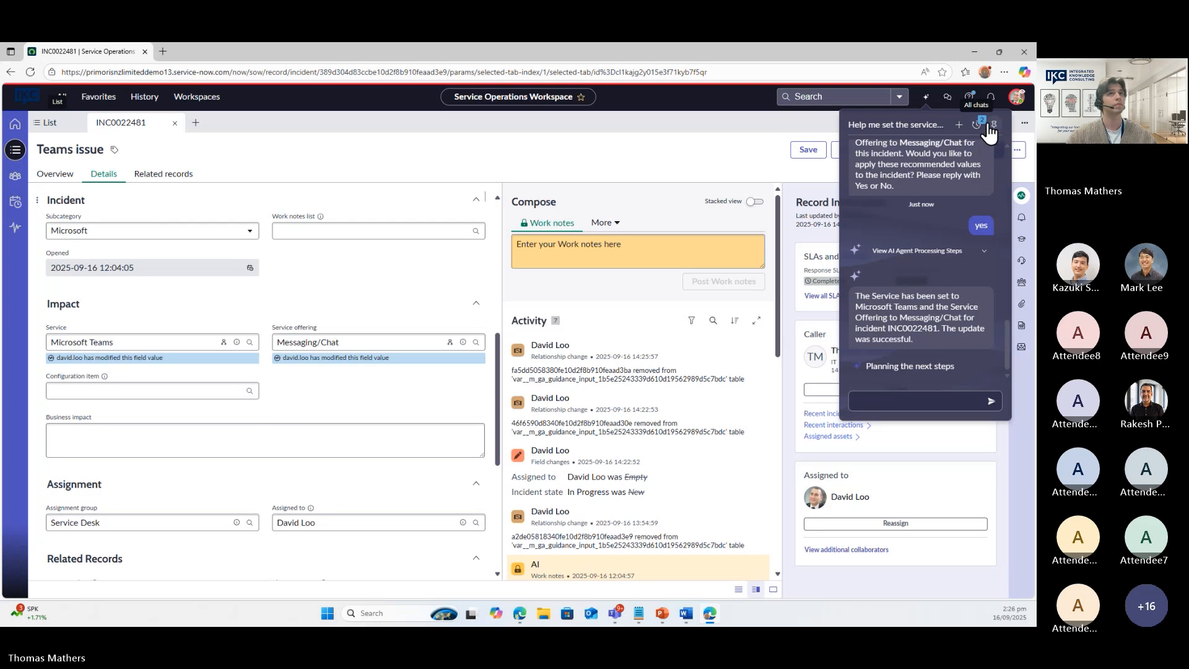
Save the incident with its new service values and show its 7 recommended actions
left_click(927, 99)
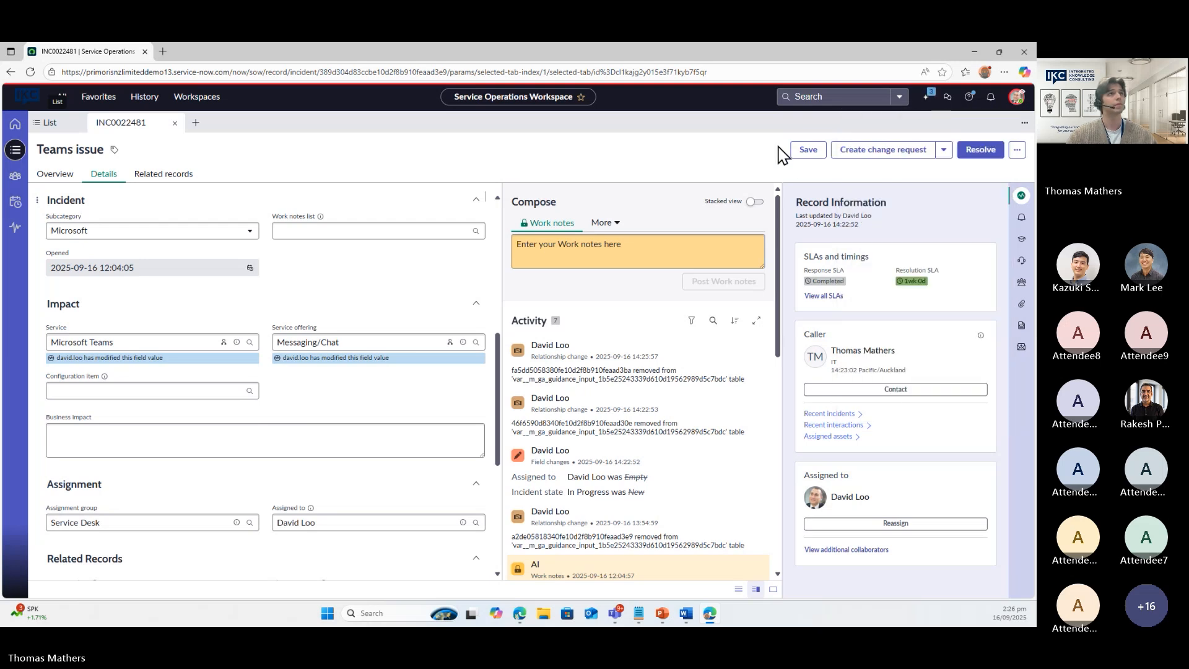
left_click(798, 154)
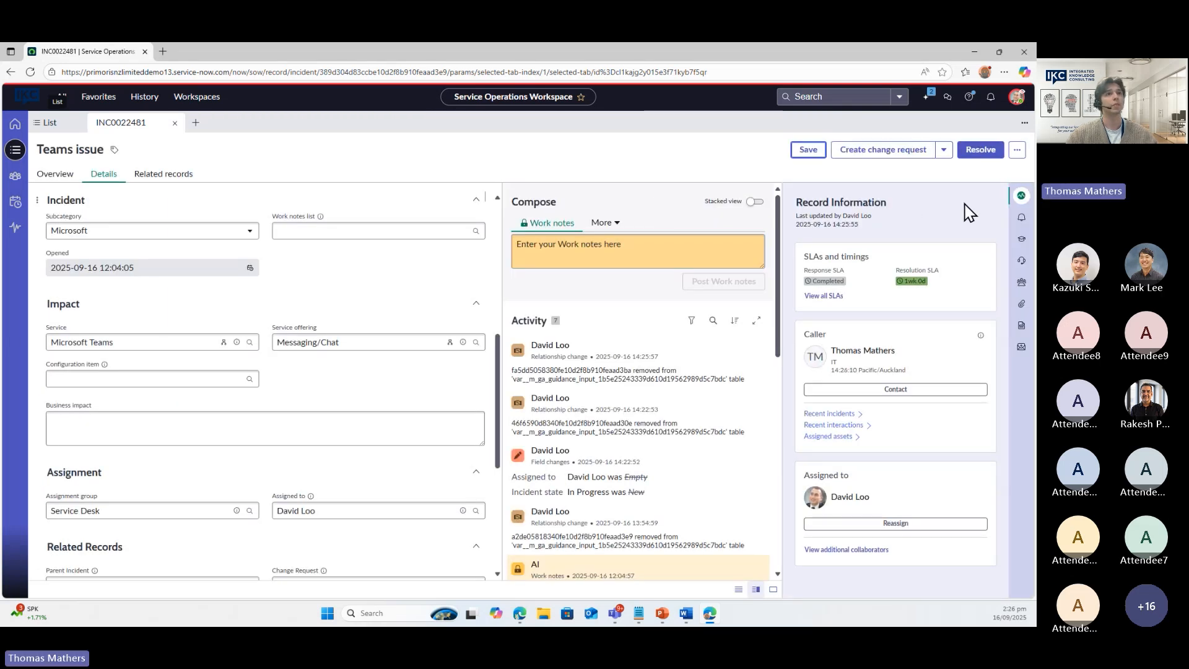
left_click(1021, 221)
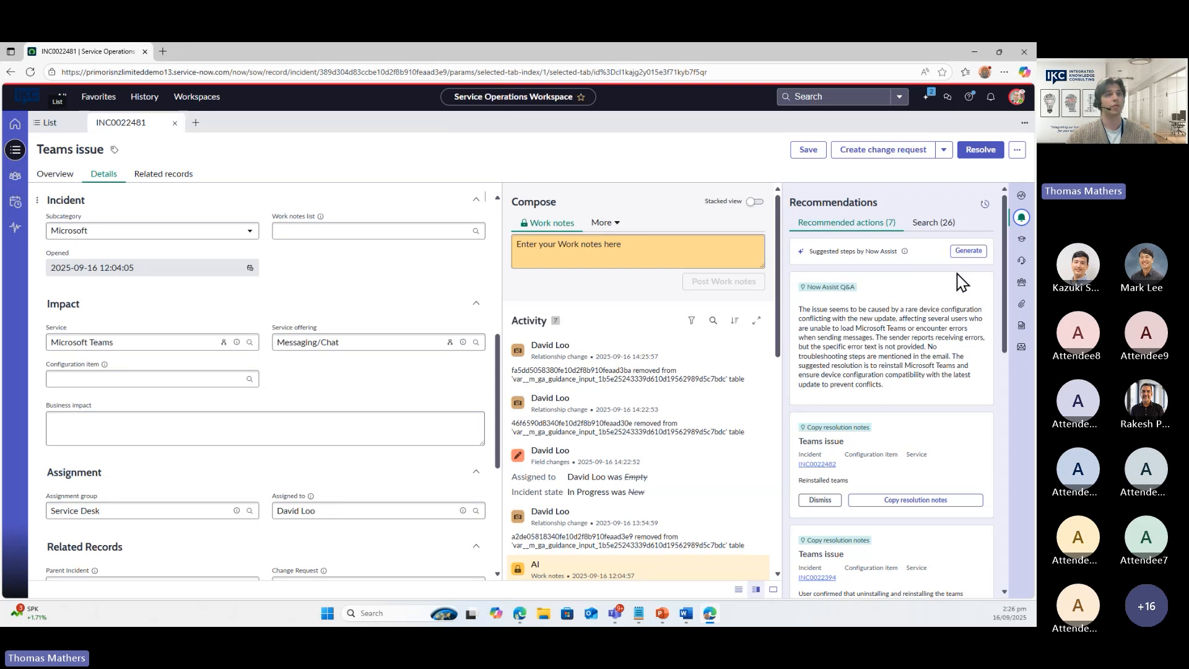
Generate Now Assist's suggested resolution steps and review the first step
left_click(872, 259)
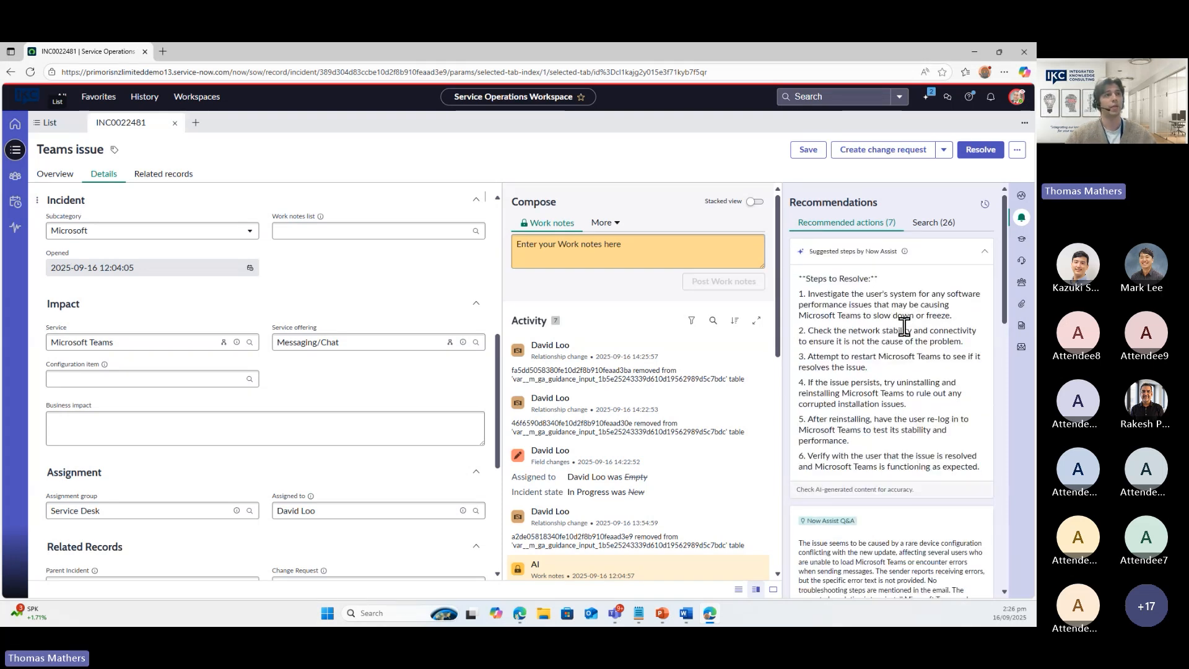
left_click_drag(808, 295, 970, 321)
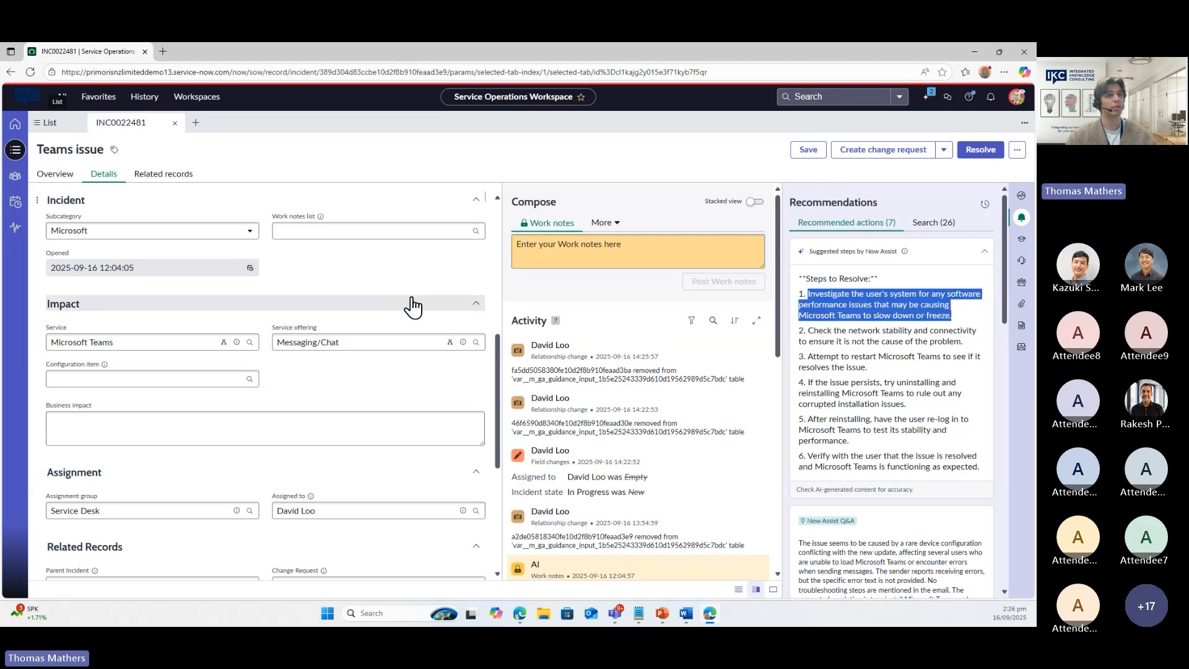
left_click(852, 345)
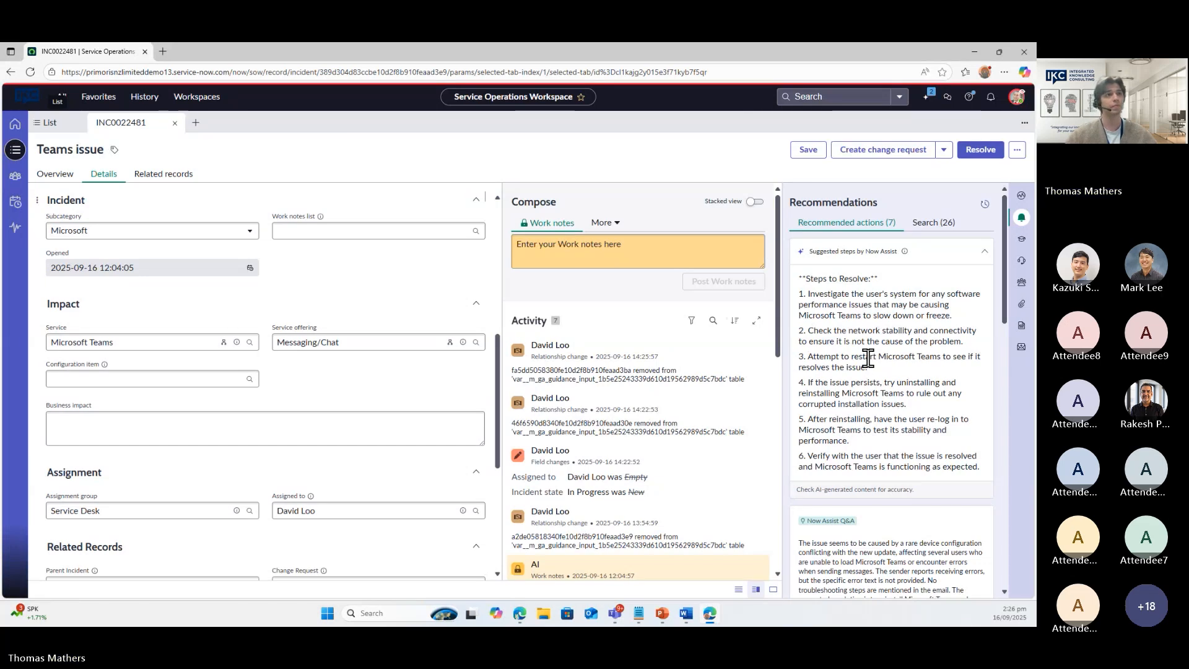
Review the Q&A's suggested resolution and scroll to the INC0022476 parent-link card
scroll(879, 356, "down", 1)
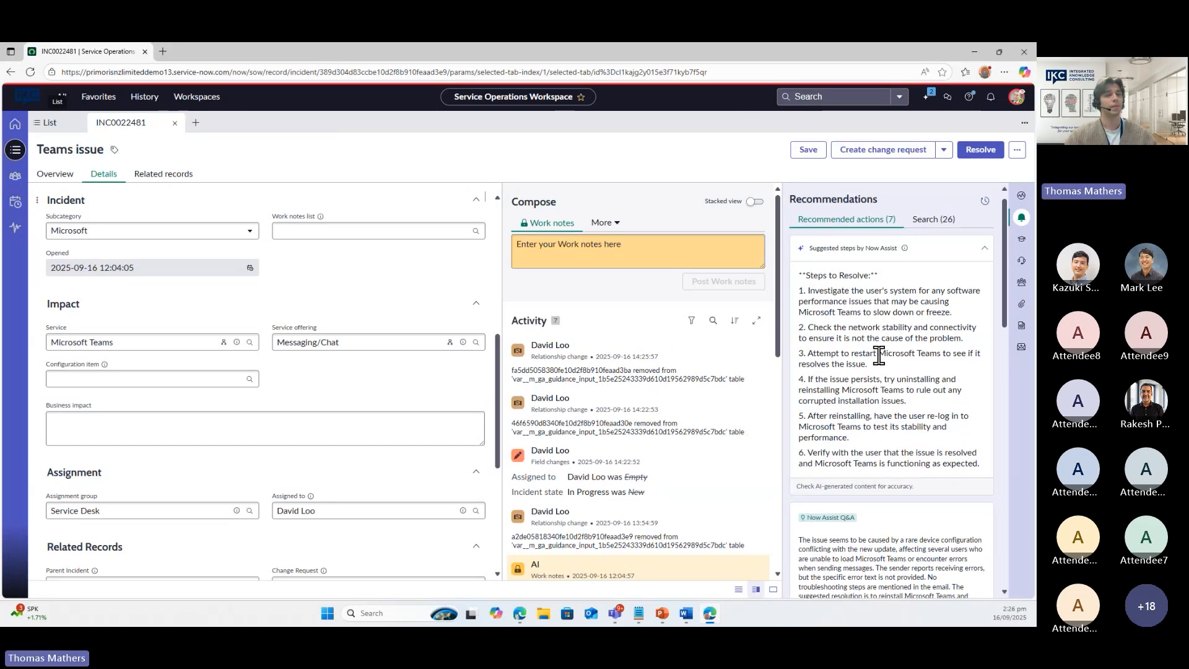
scroll(879, 356, "down", 5)
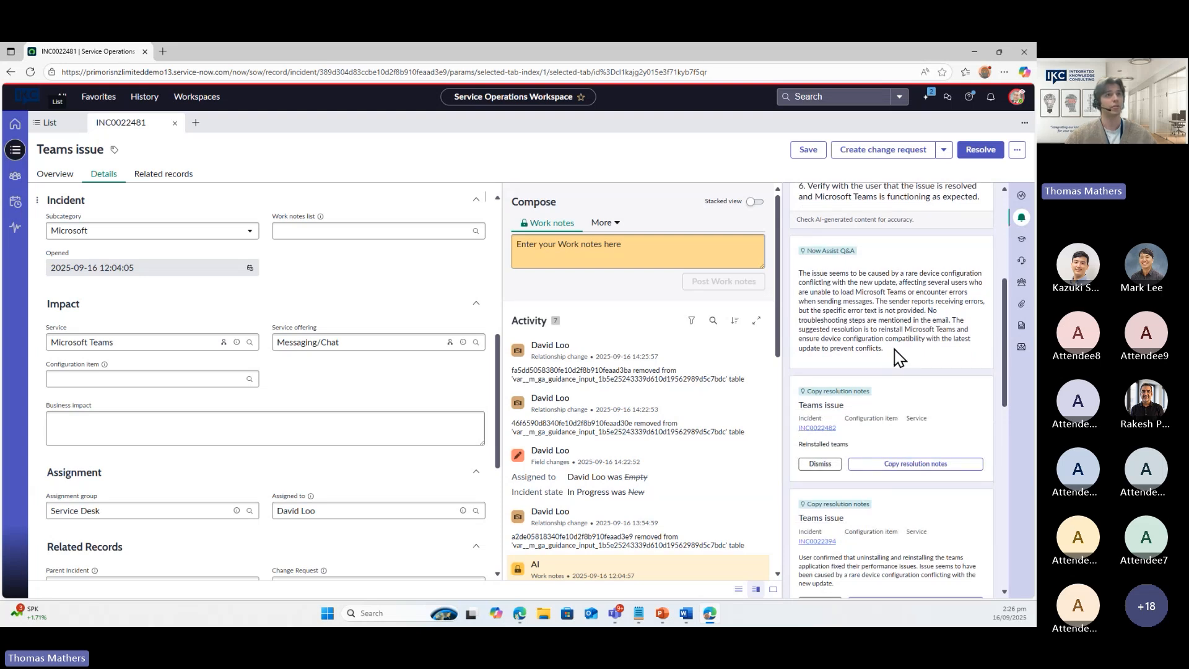
left_click_drag(887, 351, 818, 298)
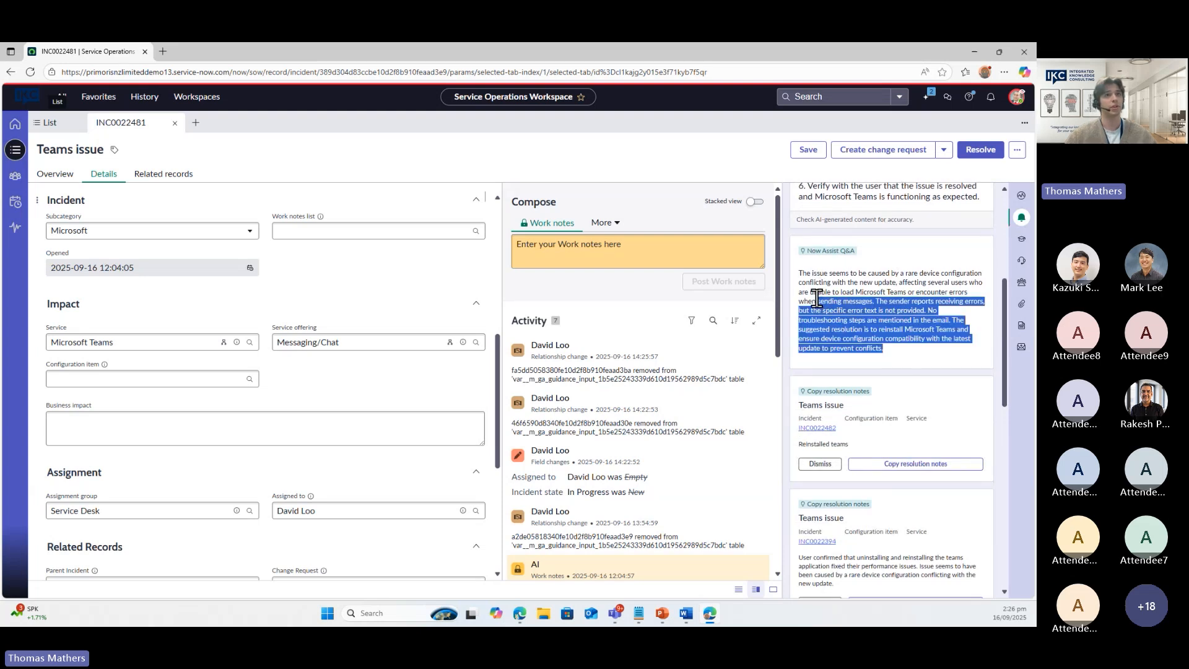
left_click(899, 355)
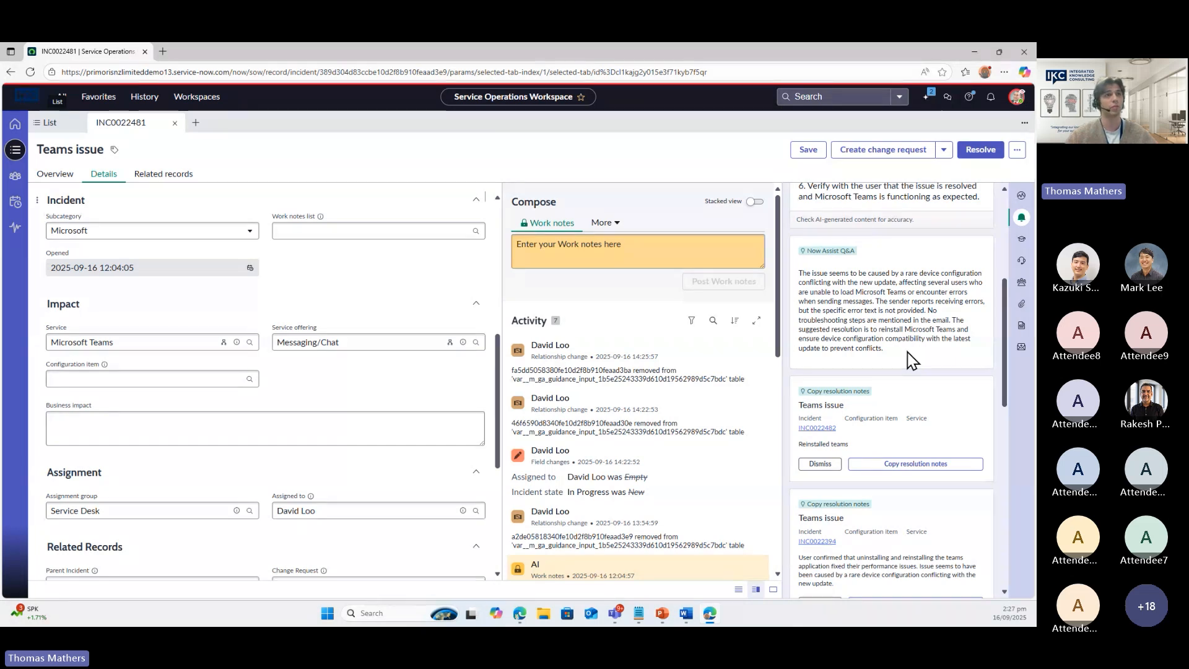
scroll(909, 299, "down", 1)
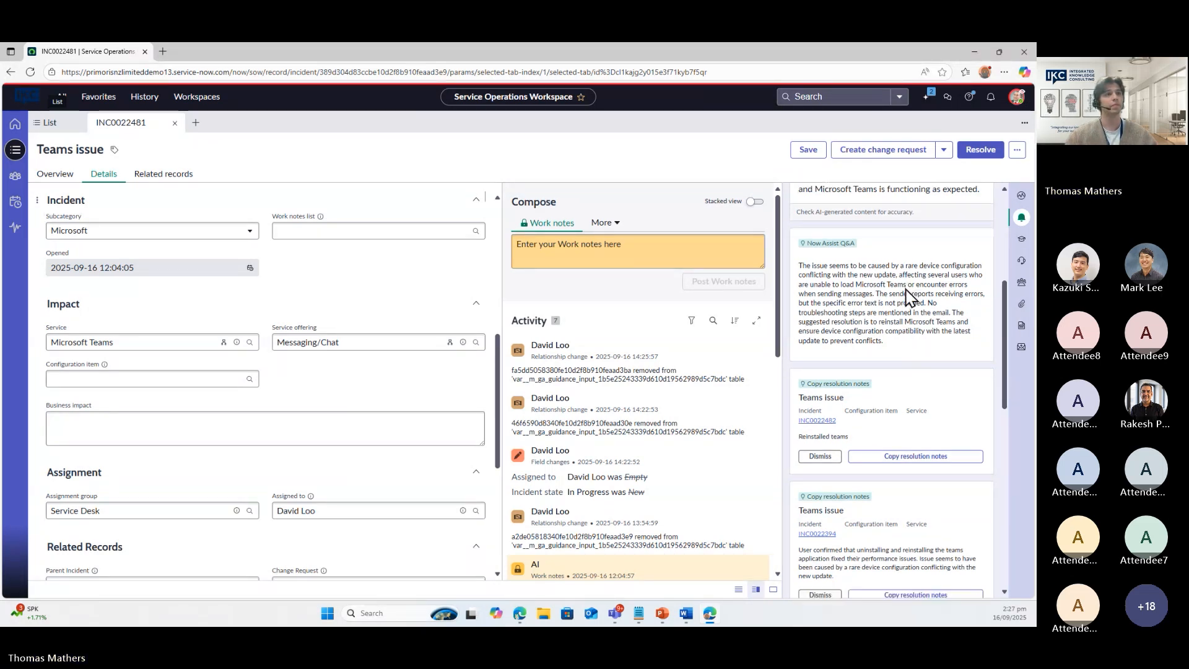
scroll(902, 288, "down", 4)
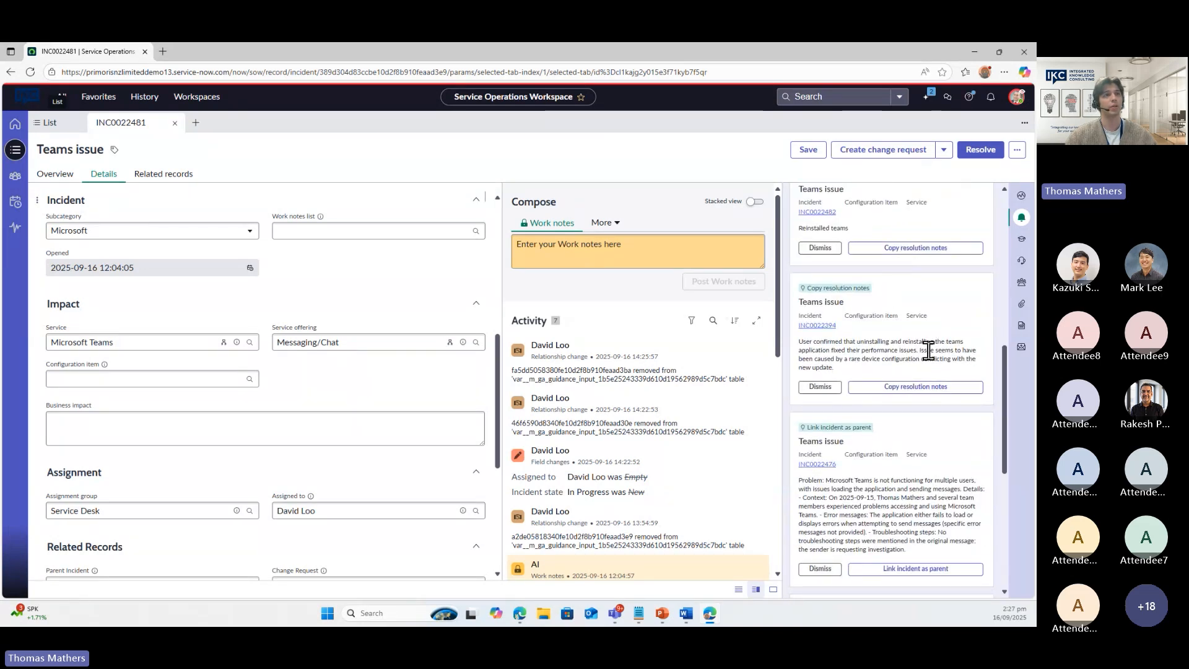
scroll(876, 341, "down", 1)
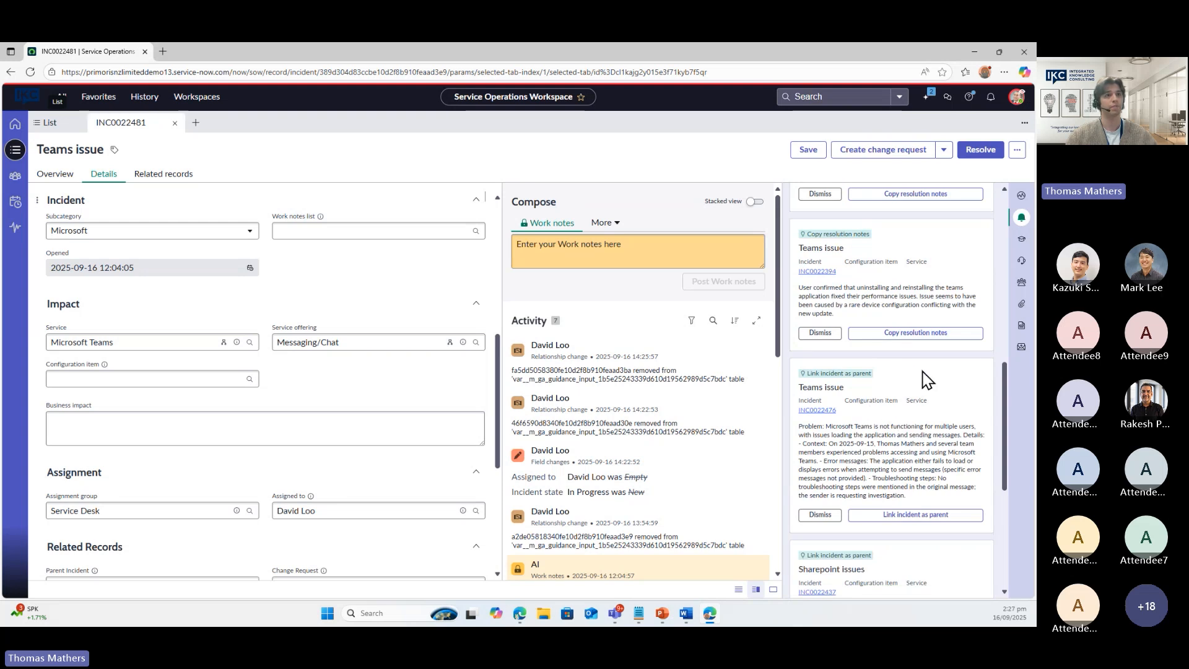
scroll(889, 370, "down", 1)
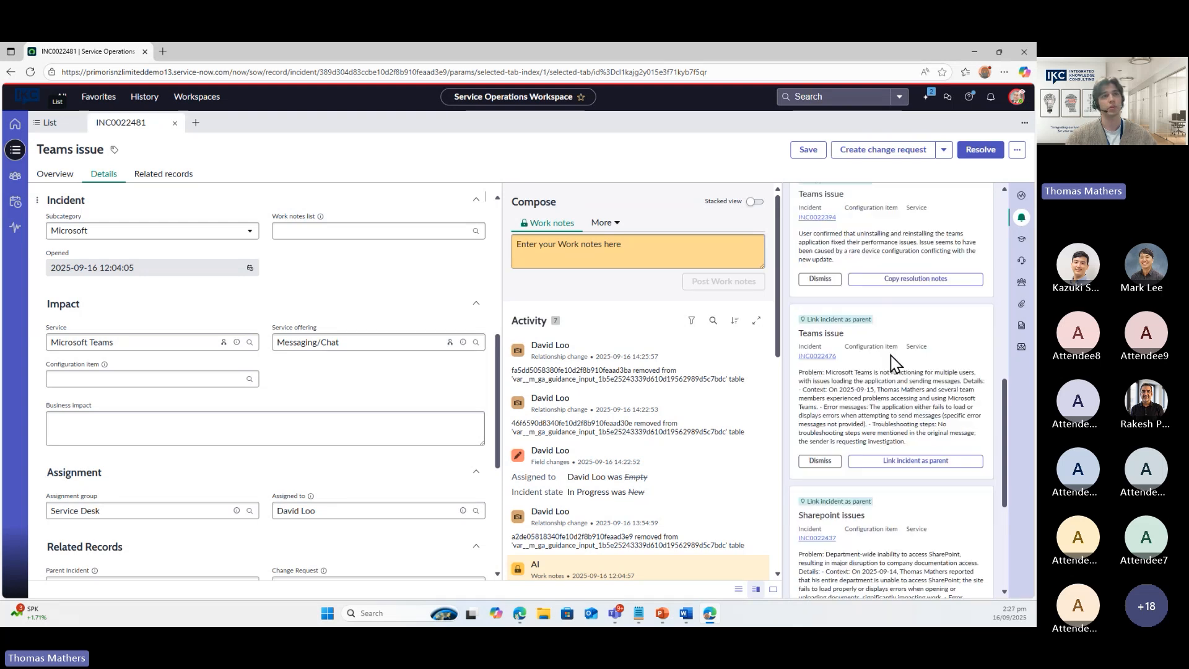
Inspect INC0022476's details, then link it as the parent incident of INC0022481
left_click(816, 366)
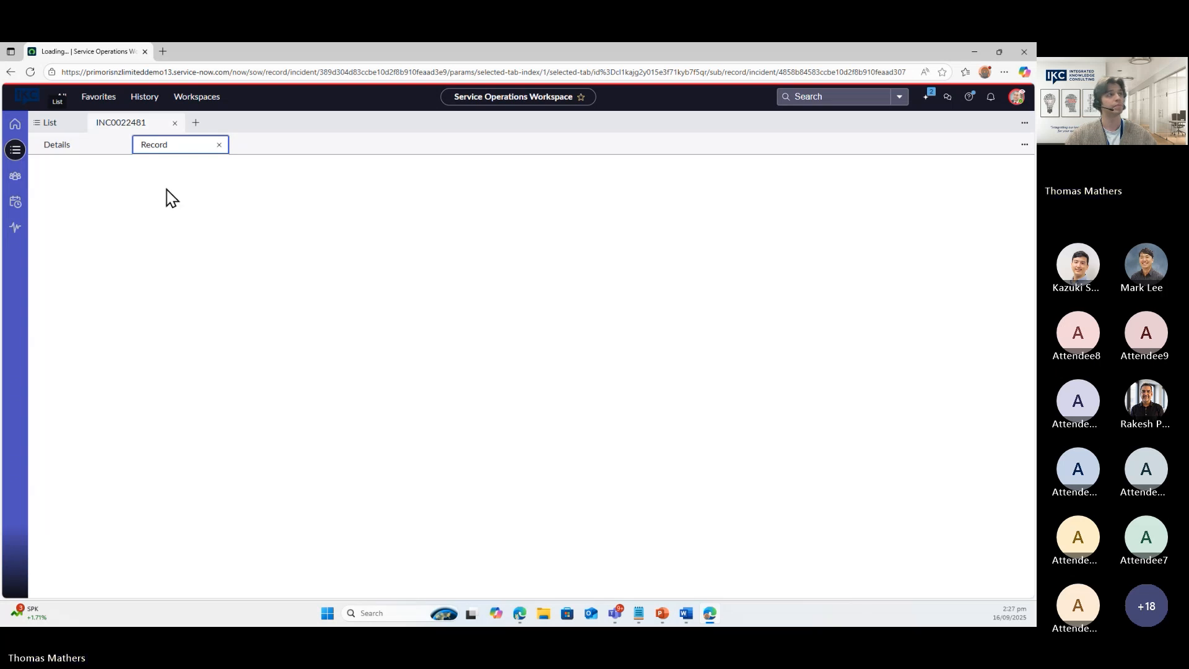
left_click(103, 196)
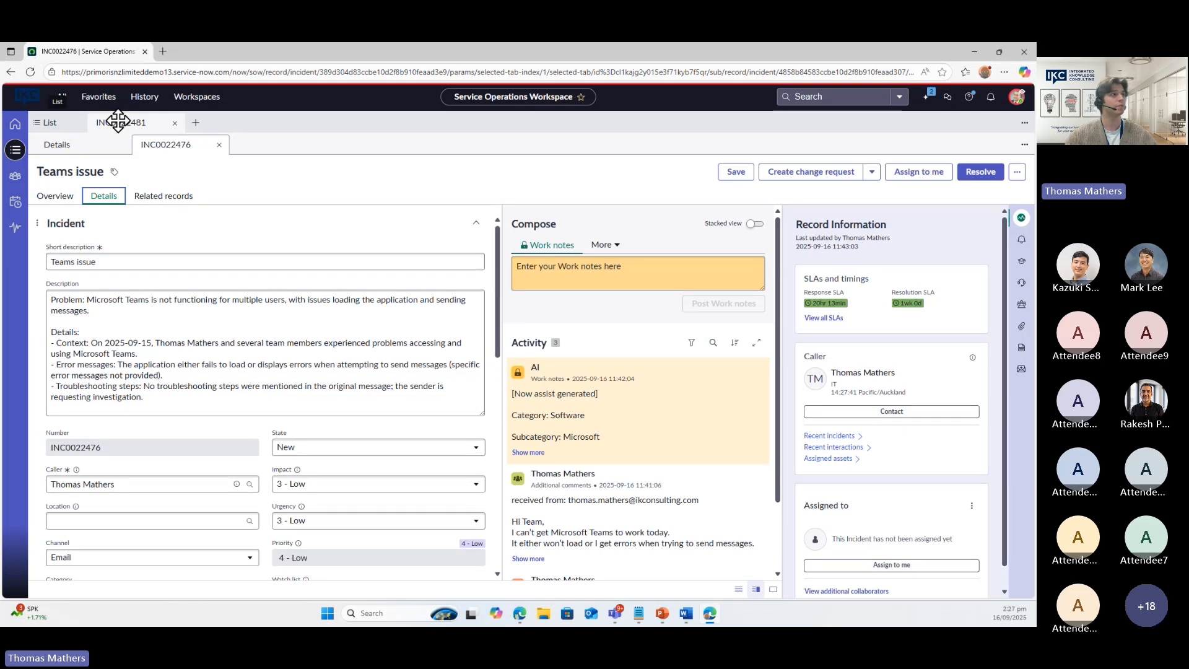
left_click(219, 144)
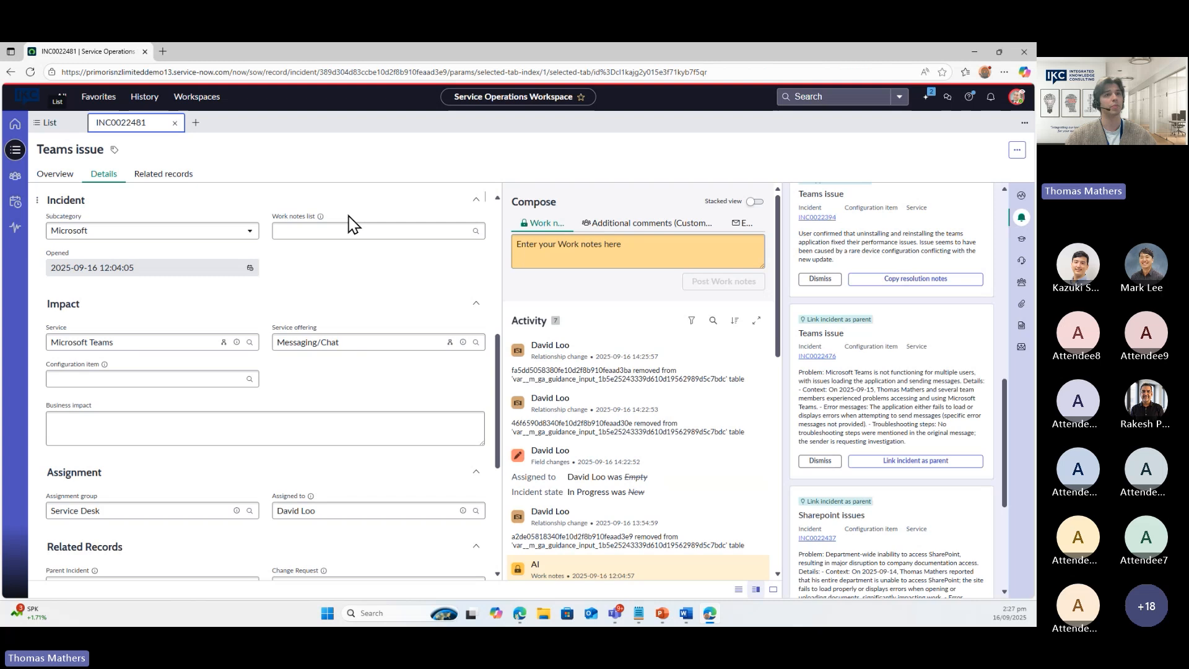
left_click(905, 465)
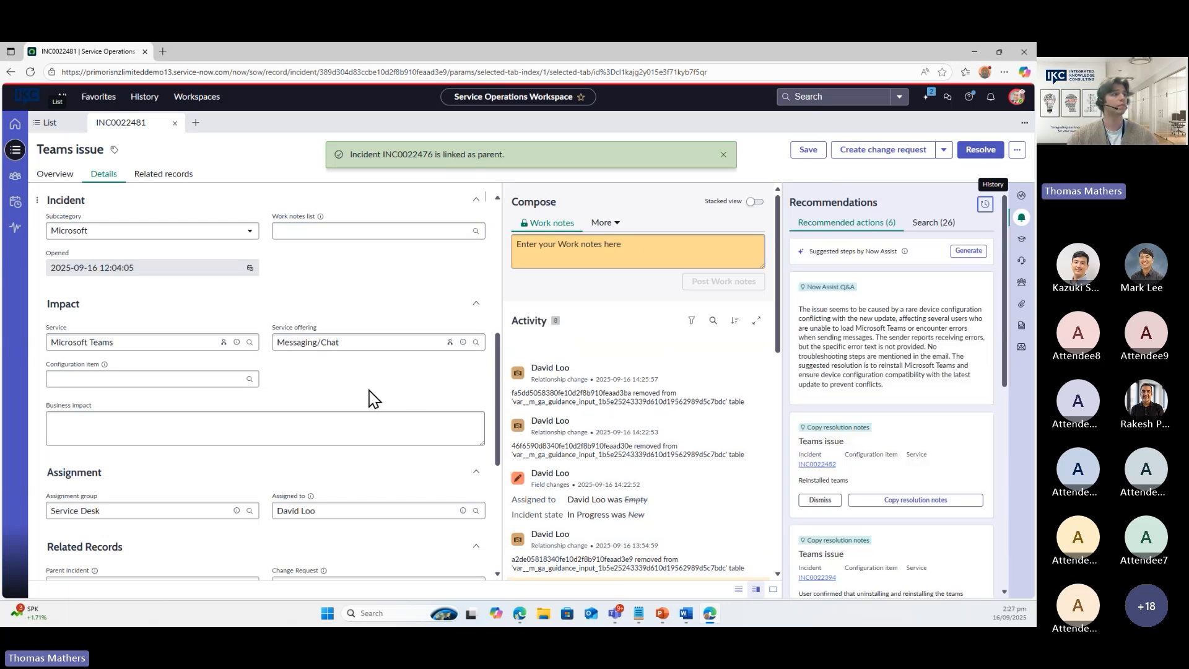
scroll(247, 372, "down", 3)
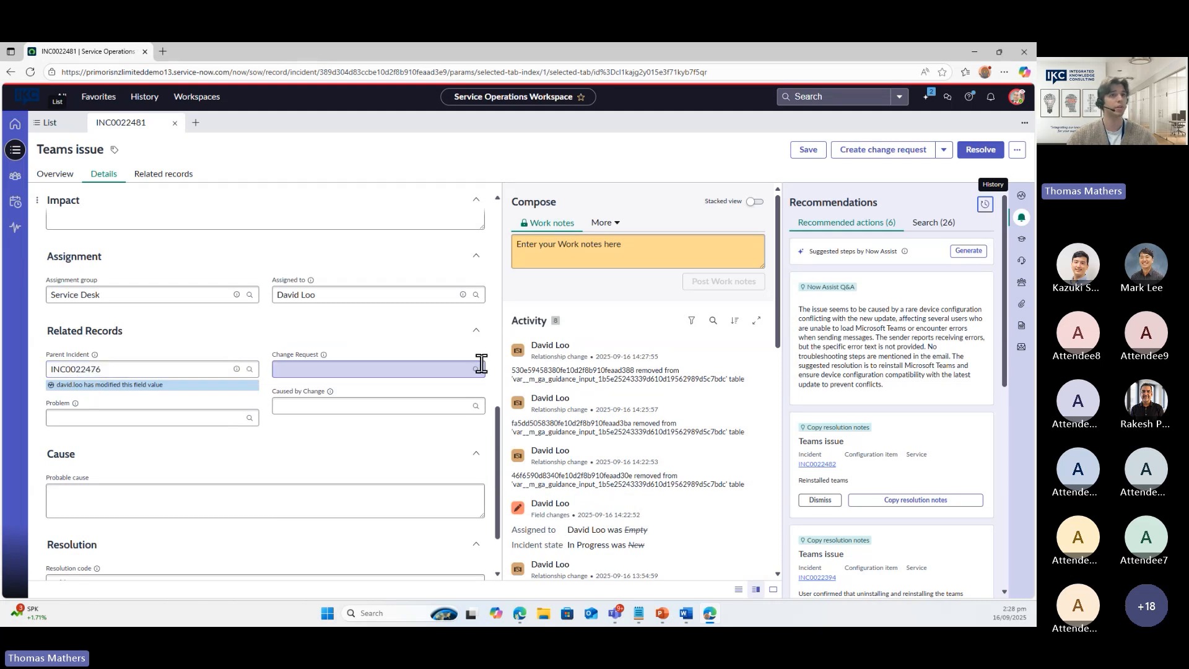
Copy INC0022394's resolution notes into this incident, making INC0022394 the parent
scroll(939, 347, "down", 2)
scroll(938, 353, "down", 2)
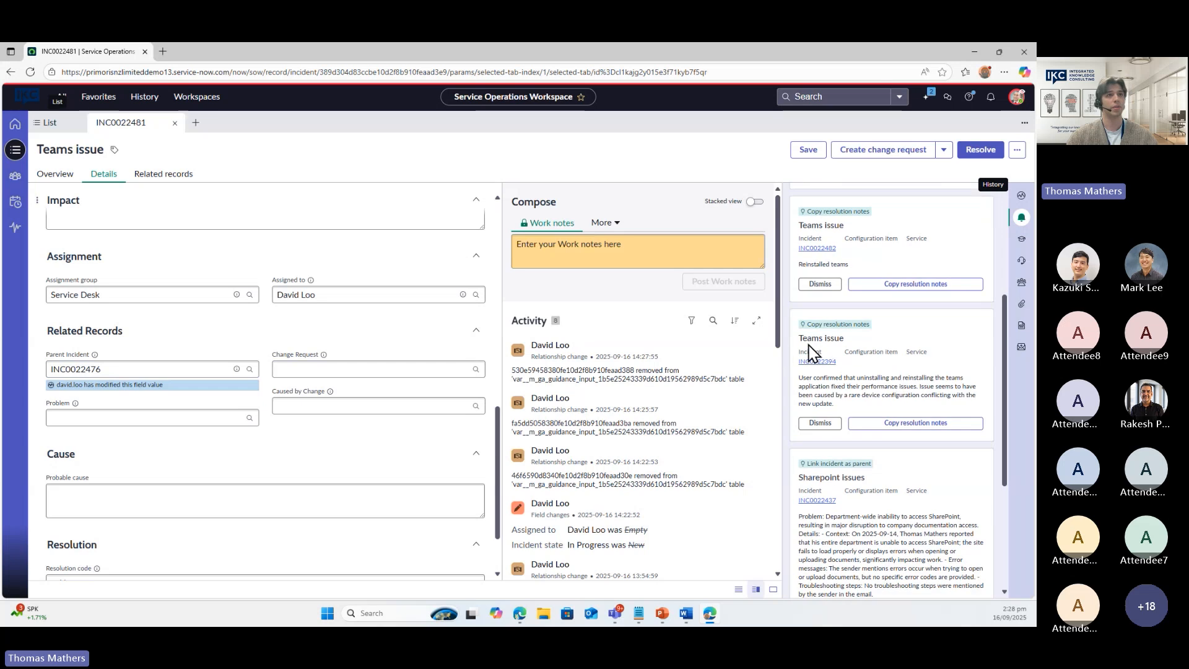
left_click_drag(845, 365, 805, 362)
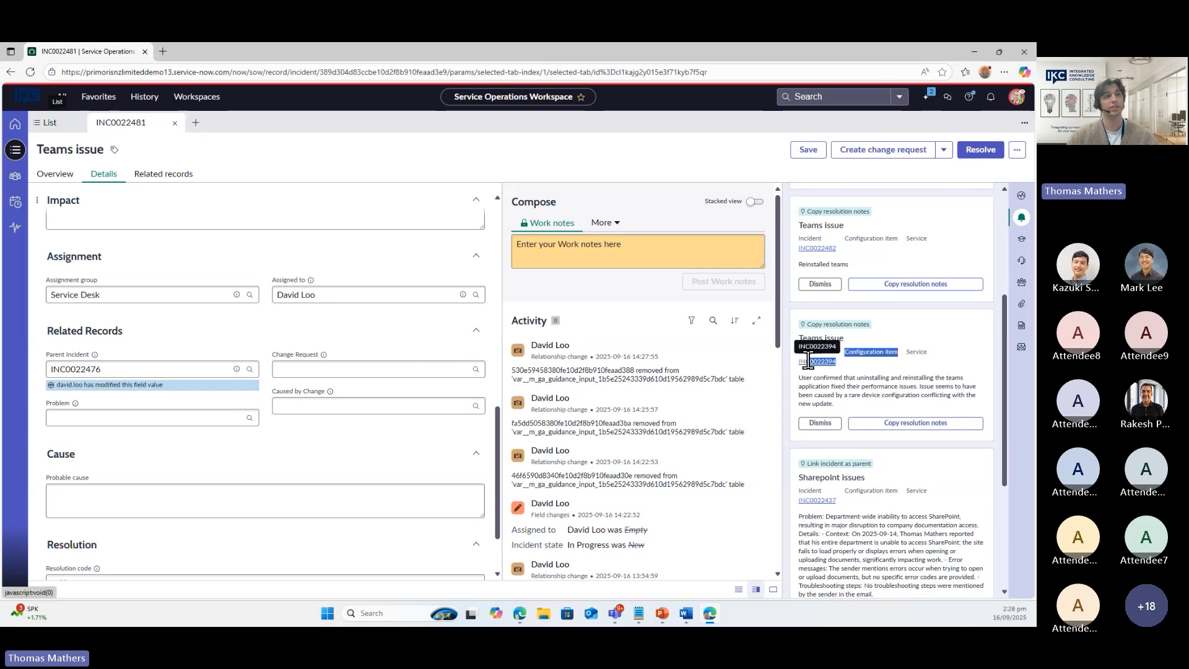
left_click(855, 393)
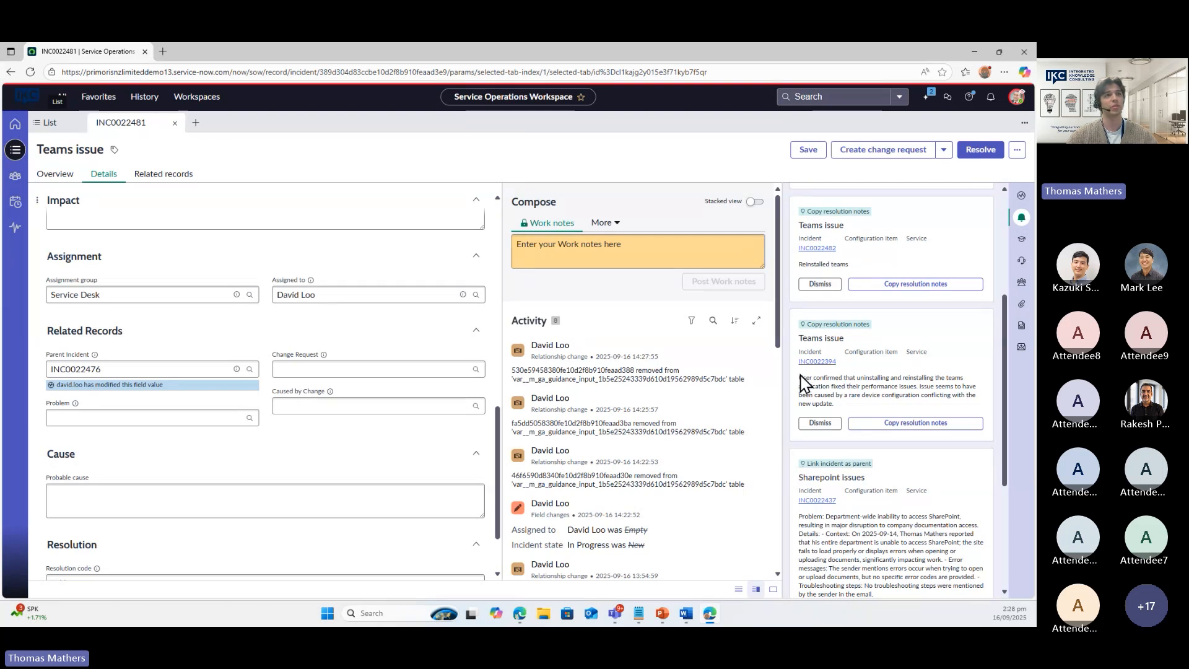
left_click_drag(801, 378, 898, 379)
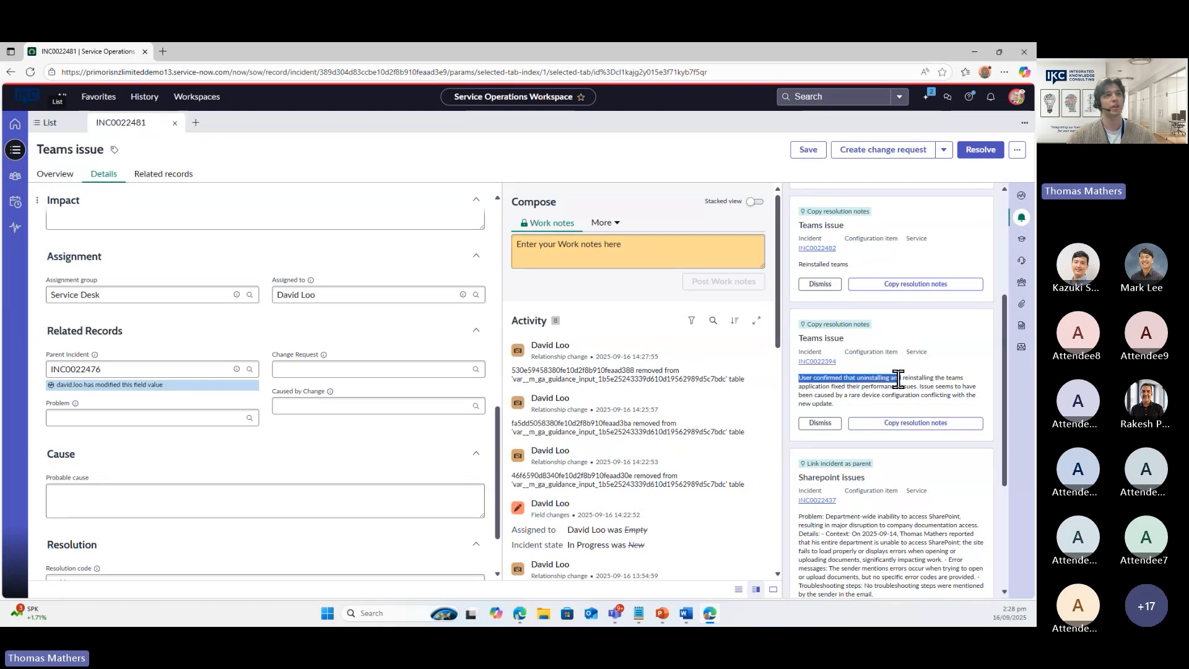
left_click(828, 390)
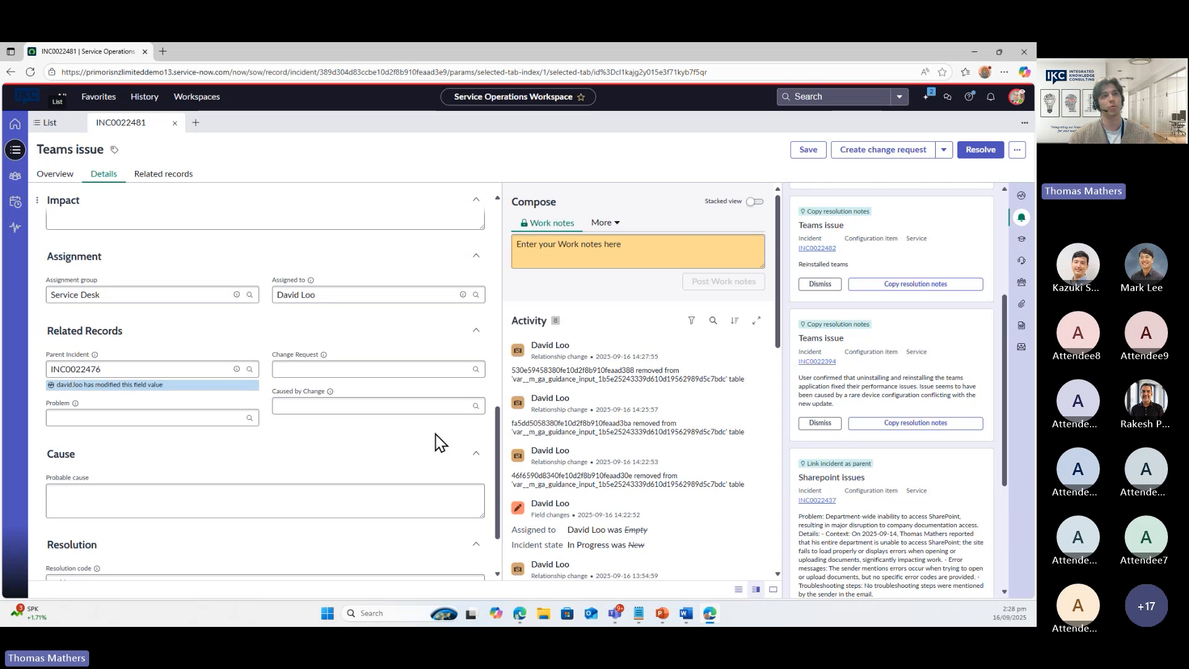
left_click(915, 428)
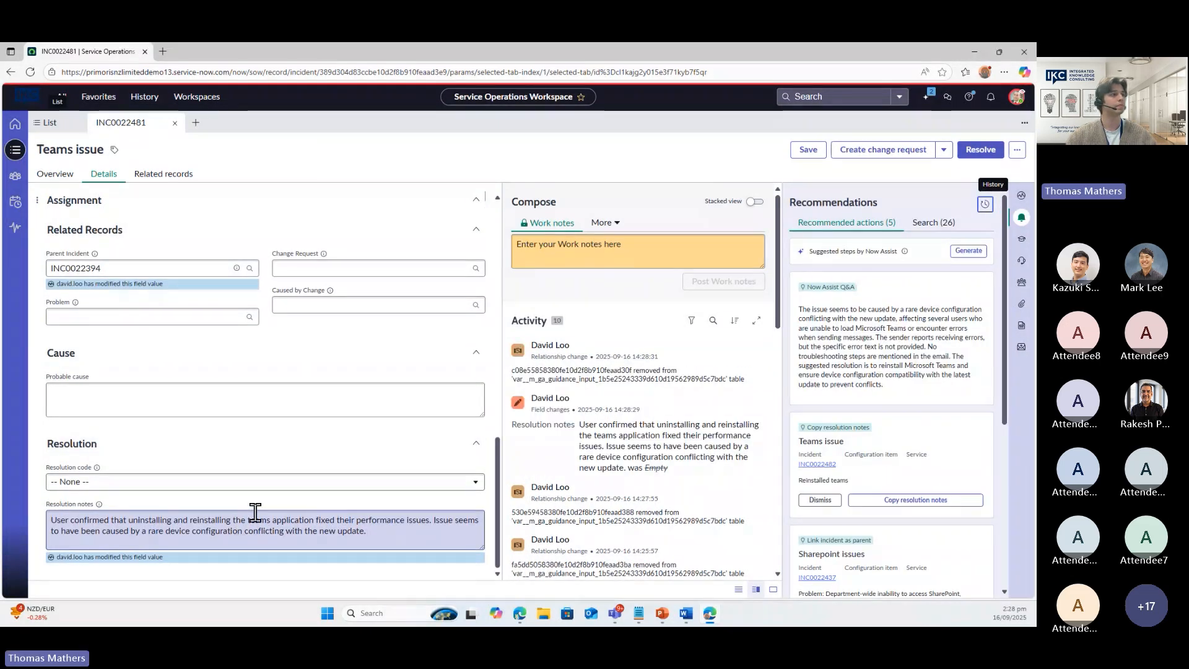
Set INC0022481's resolution code to Duplicate and resolve the incident
left_click(234, 483)
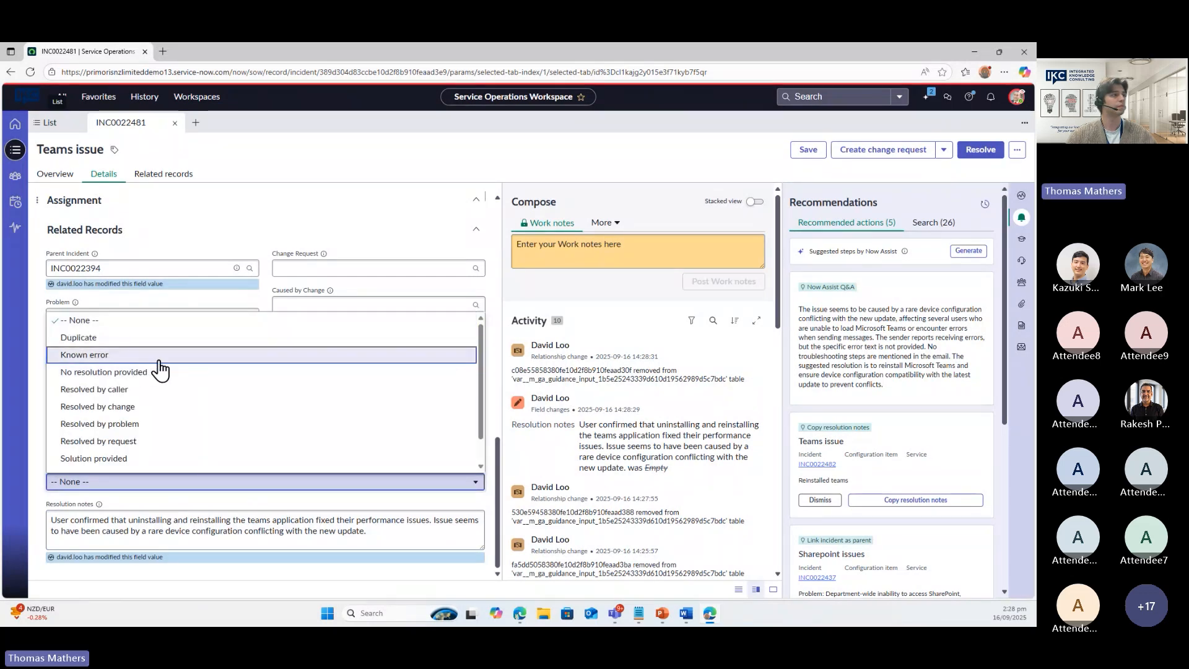
left_click(151, 344)
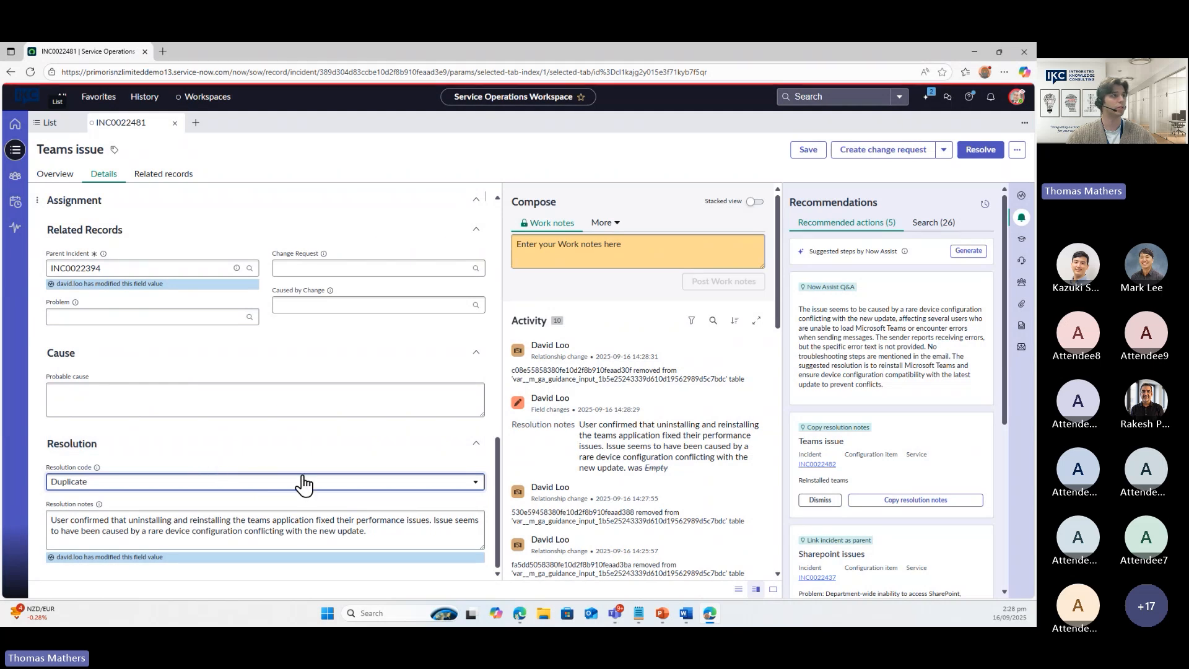
left_click(978, 152)
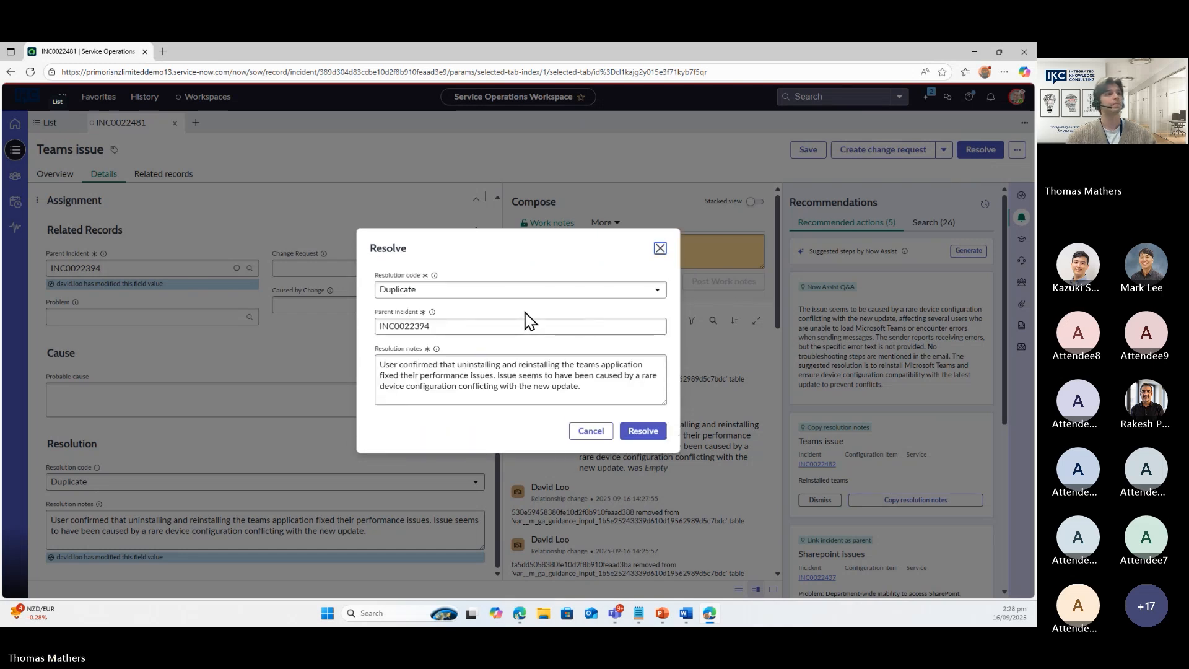
left_click(652, 437)
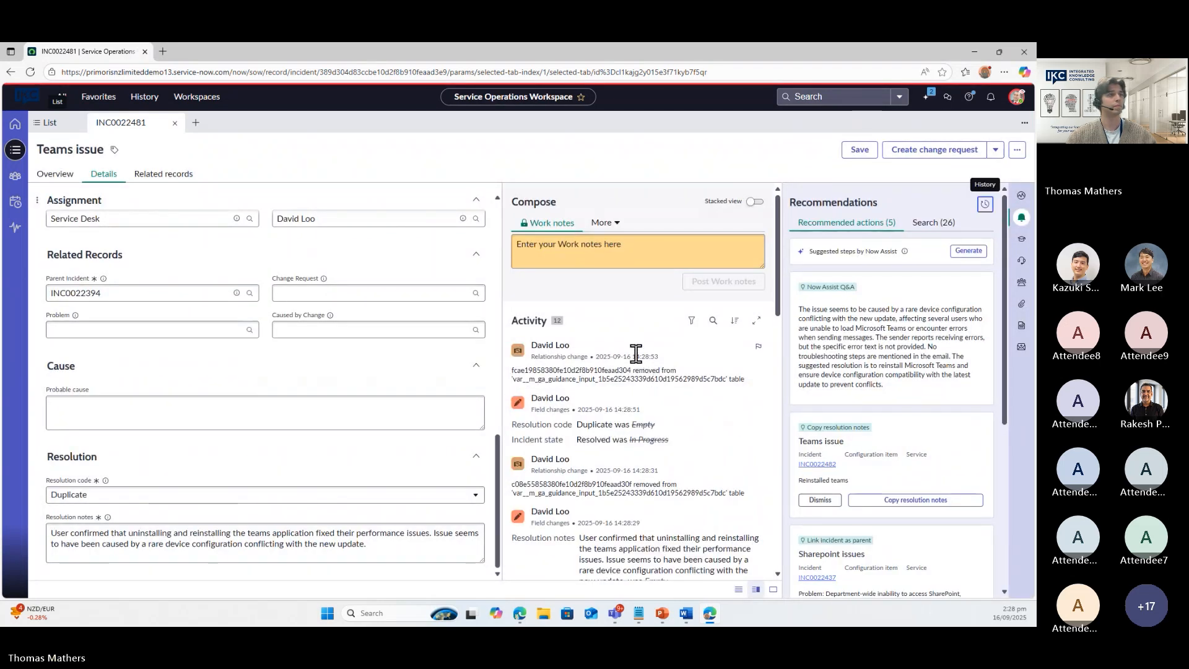
Start an email to the caller and paste the saved Teams reinstall notes into its body
left_click(609, 225)
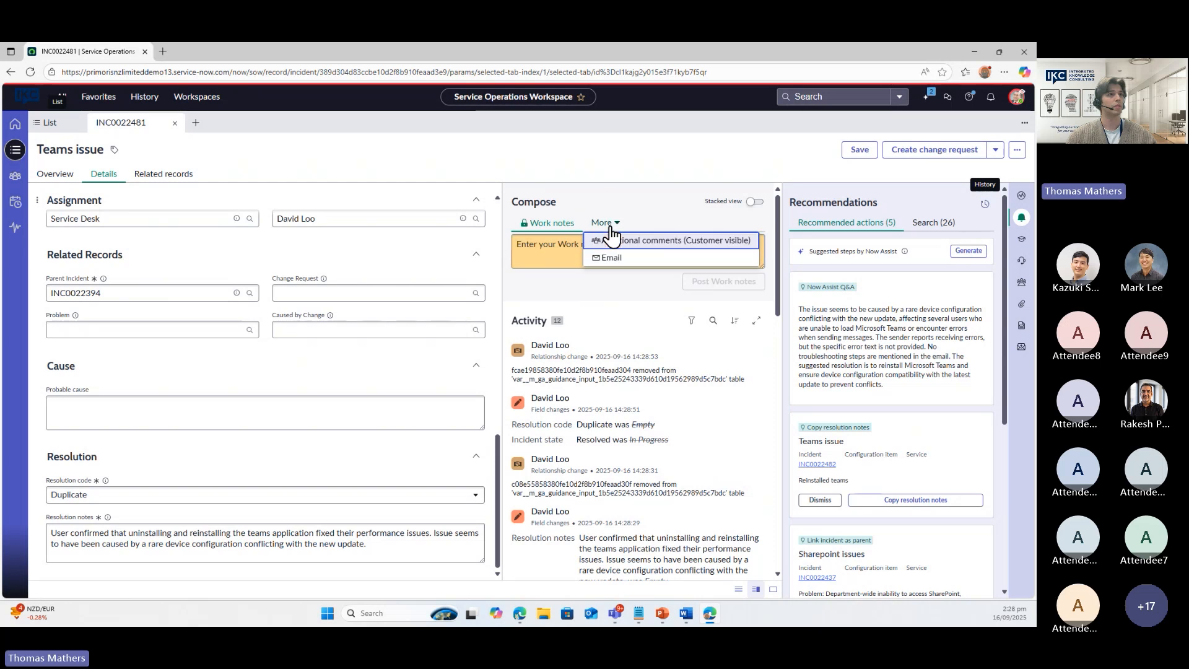
left_click(610, 257)
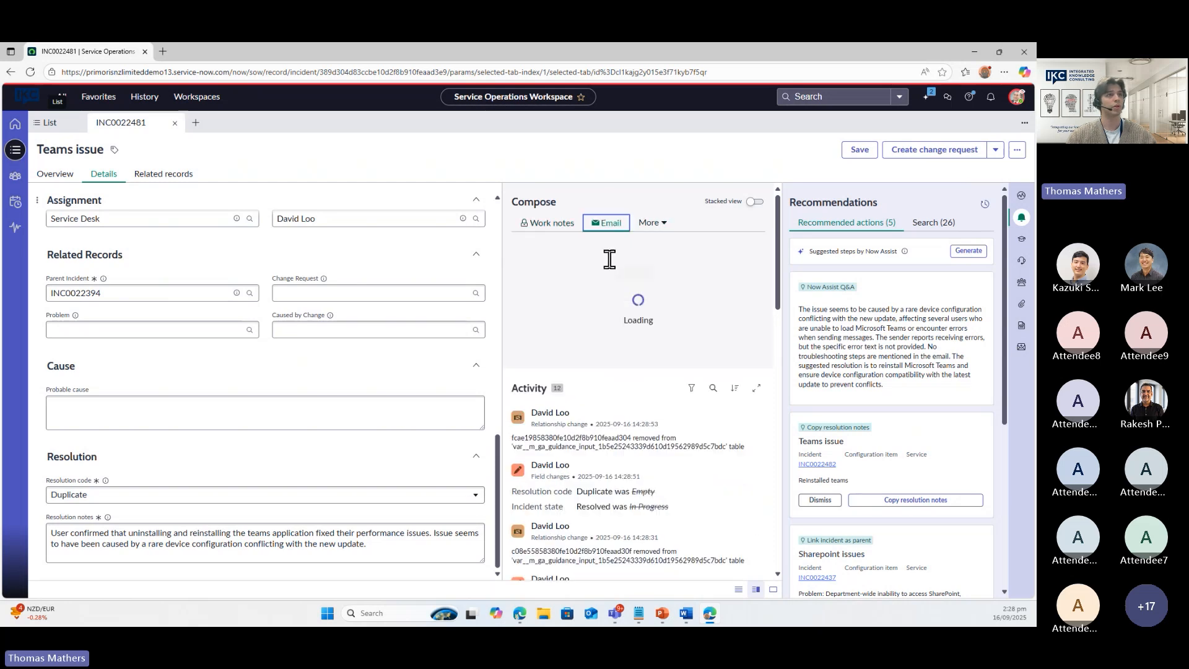
left_click(573, 363)
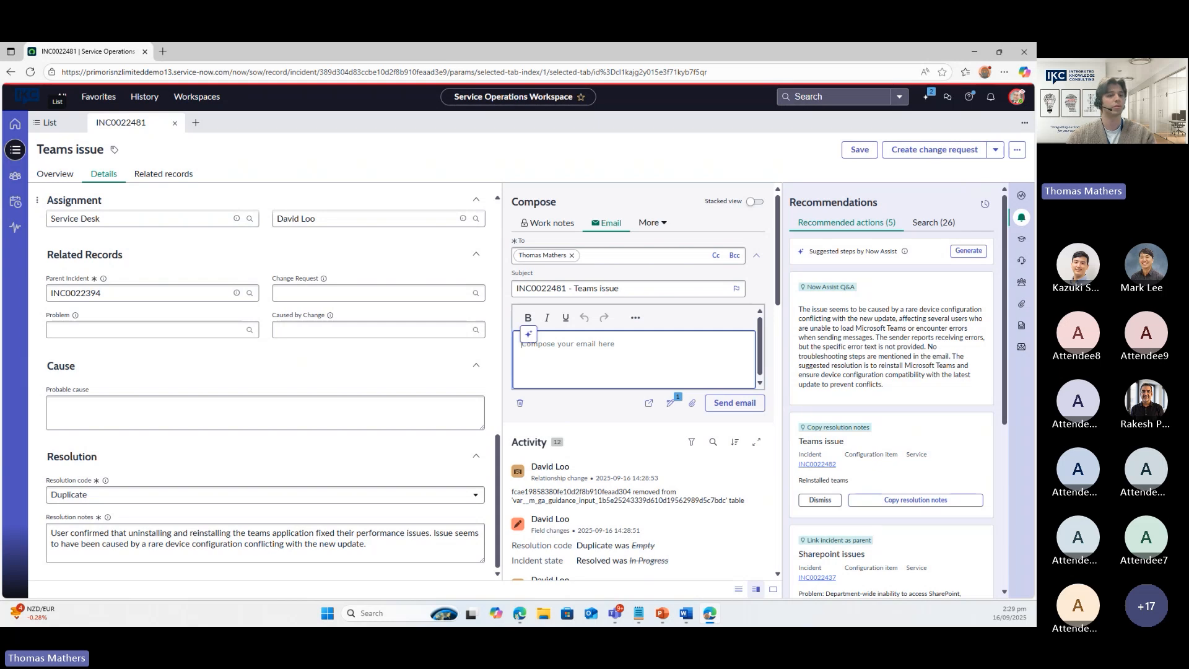
key("alt+Tab")
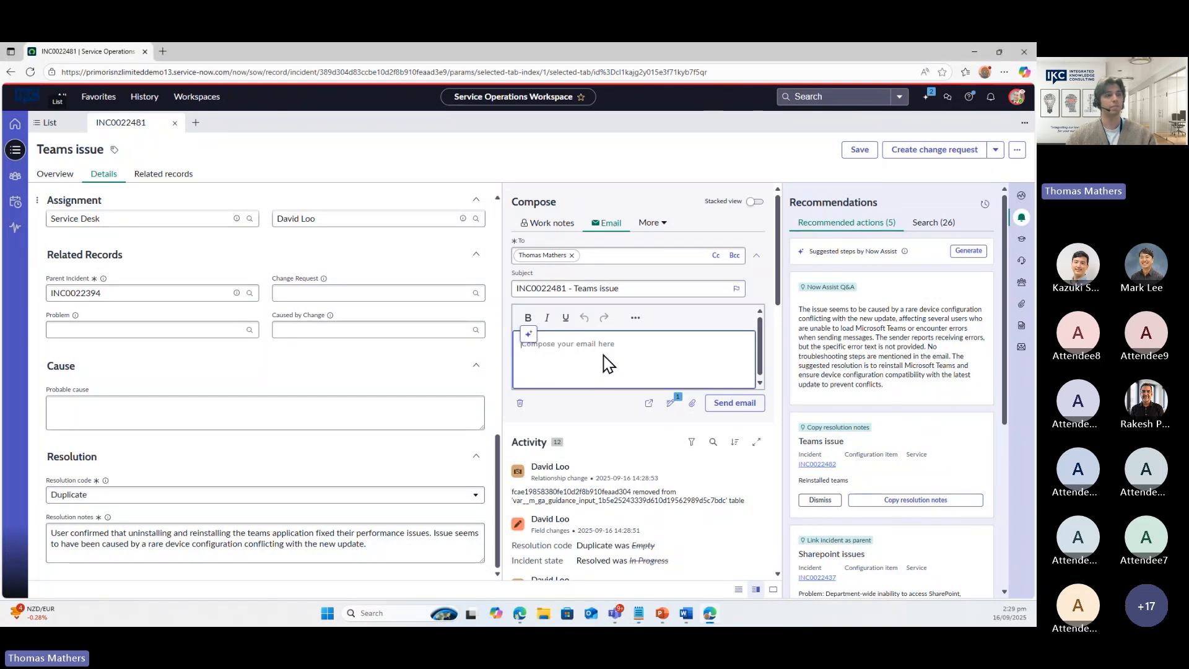
type("reinstall teams steps to reinstall teams")
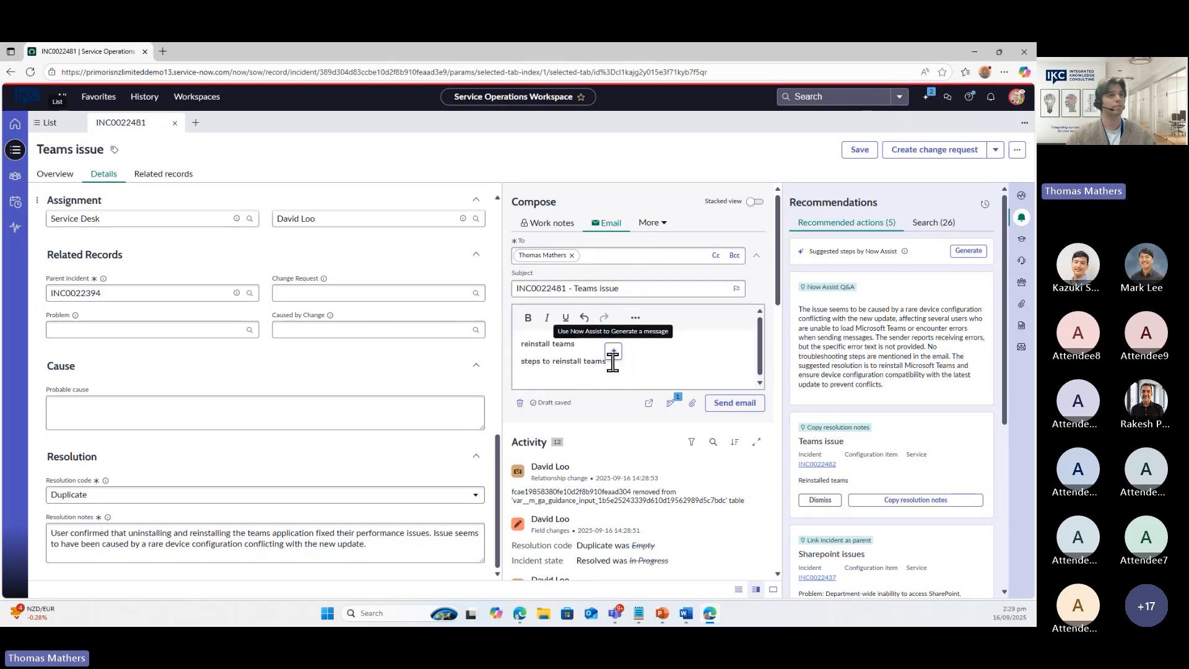
Have Now Assist draft the email, elaborate it, and replace the body with the result
left_click(613, 352)
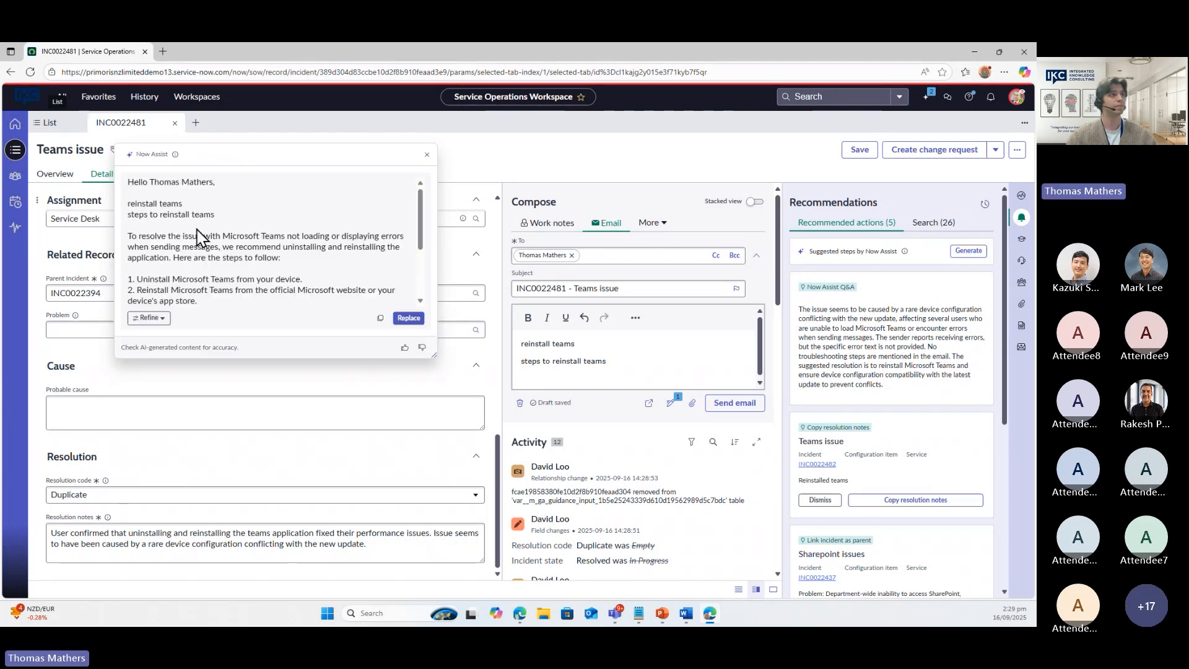
scroll(204, 236, "down", 2)
scroll(217, 242, "down", 1)
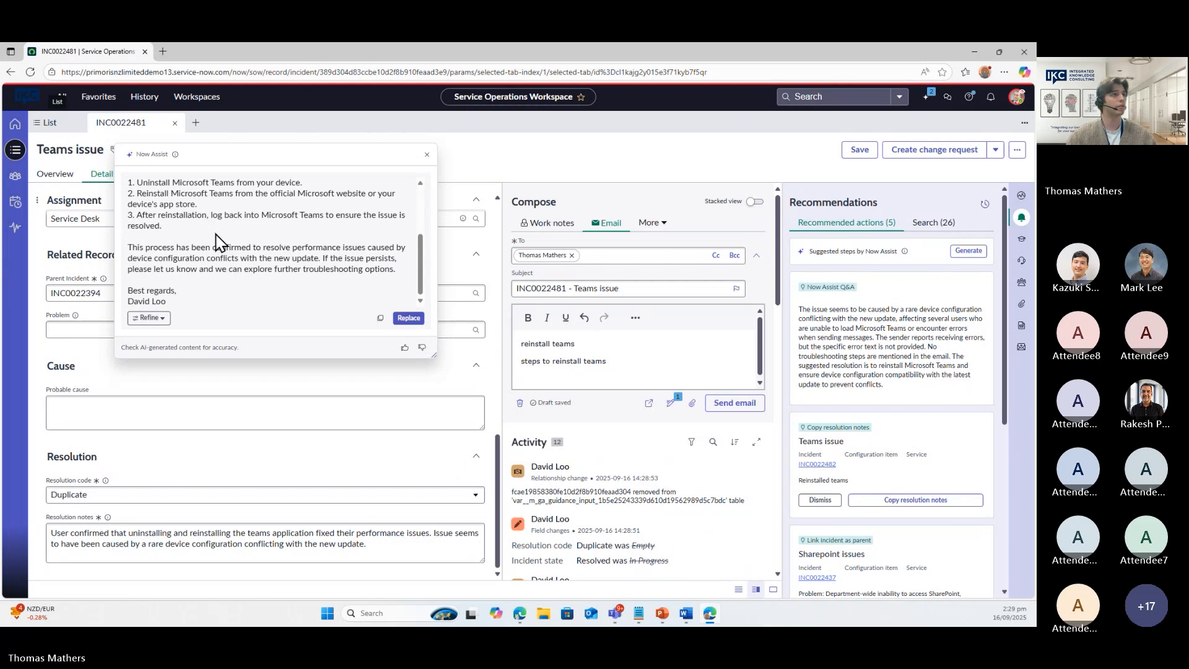
scroll(248, 260, "up", 3)
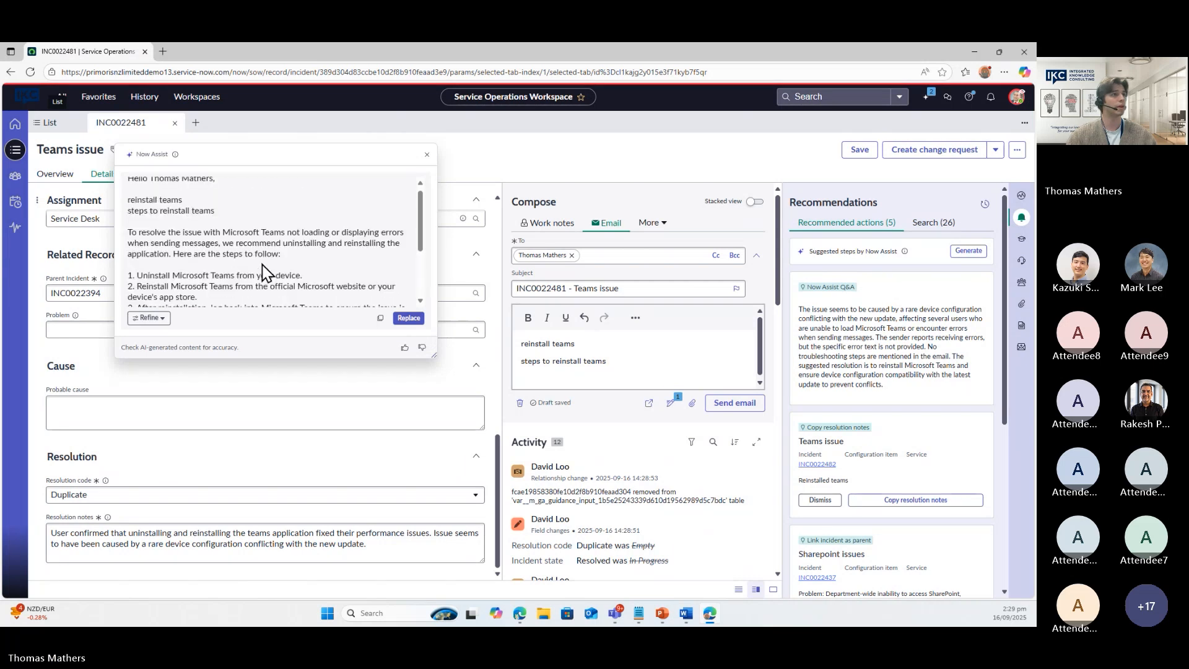
left_click(148, 318)
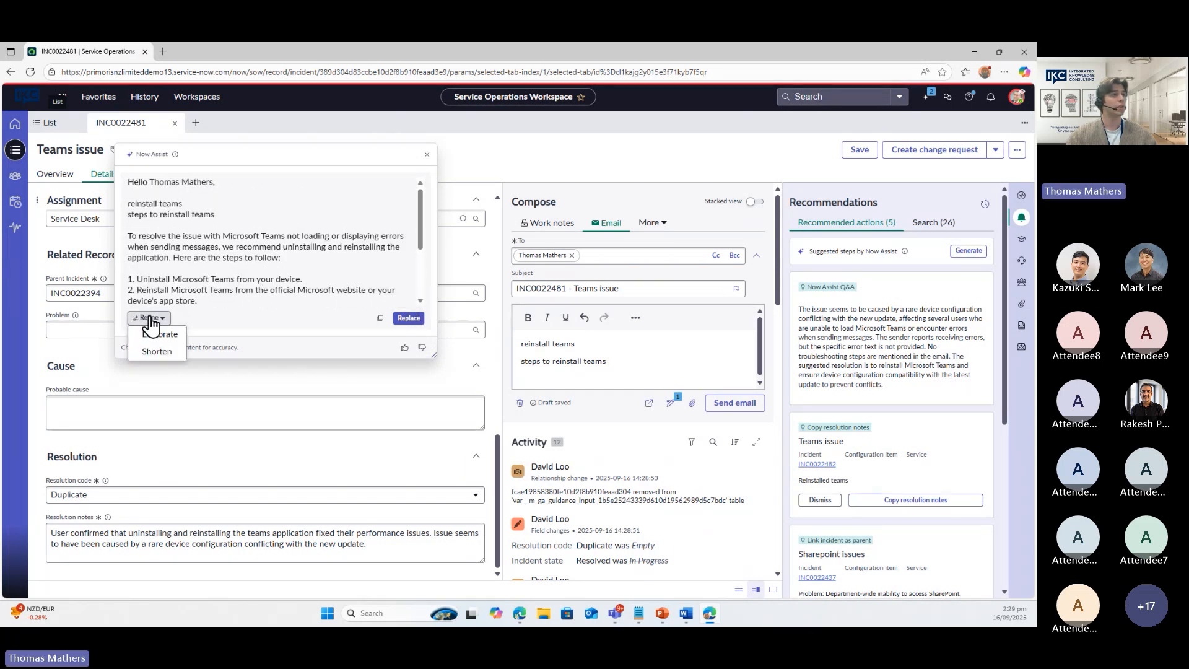
left_click(171, 339)
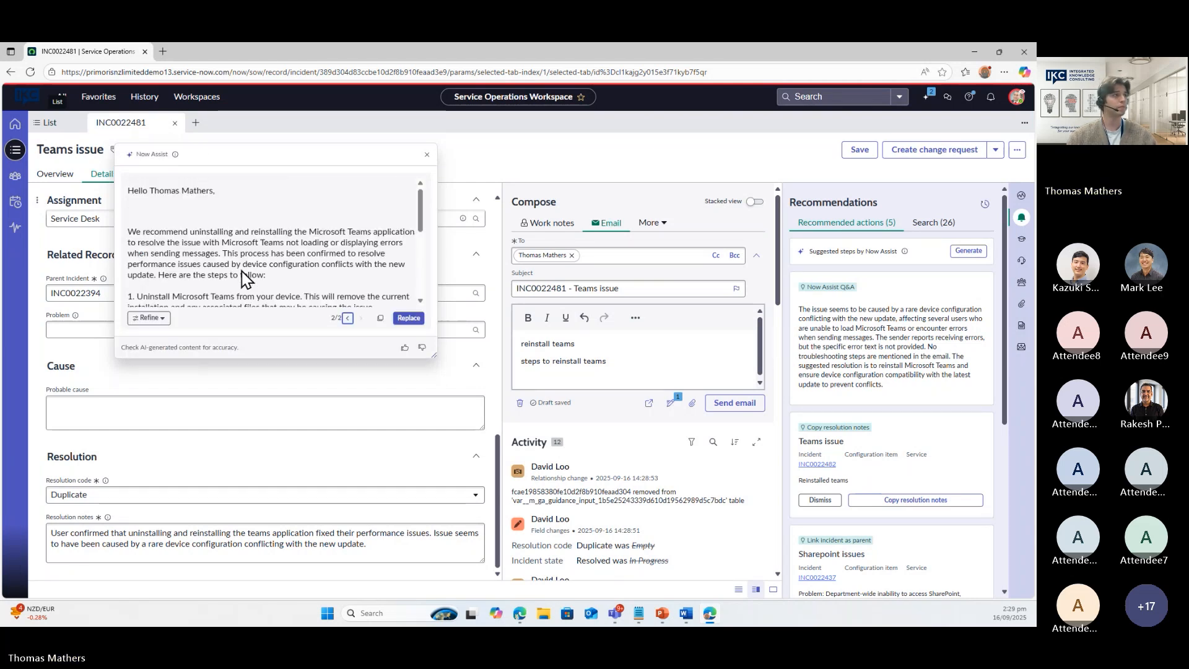
scroll(248, 263, "down", 2)
scroll(259, 251, "down", 3)
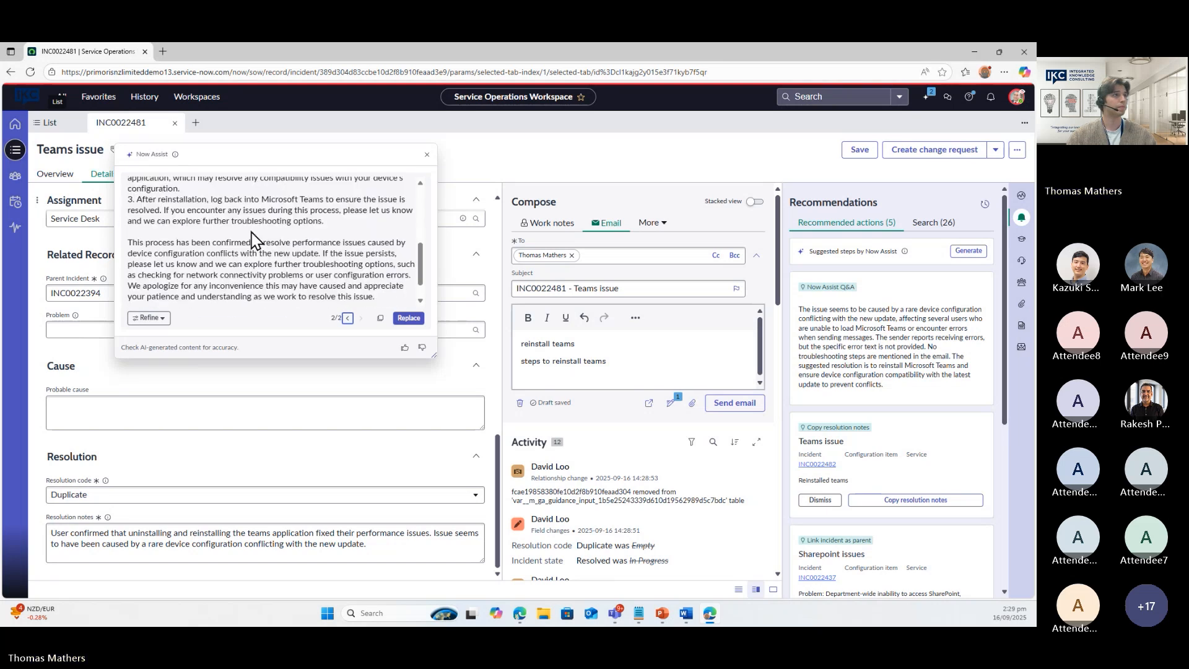
left_click(409, 318)
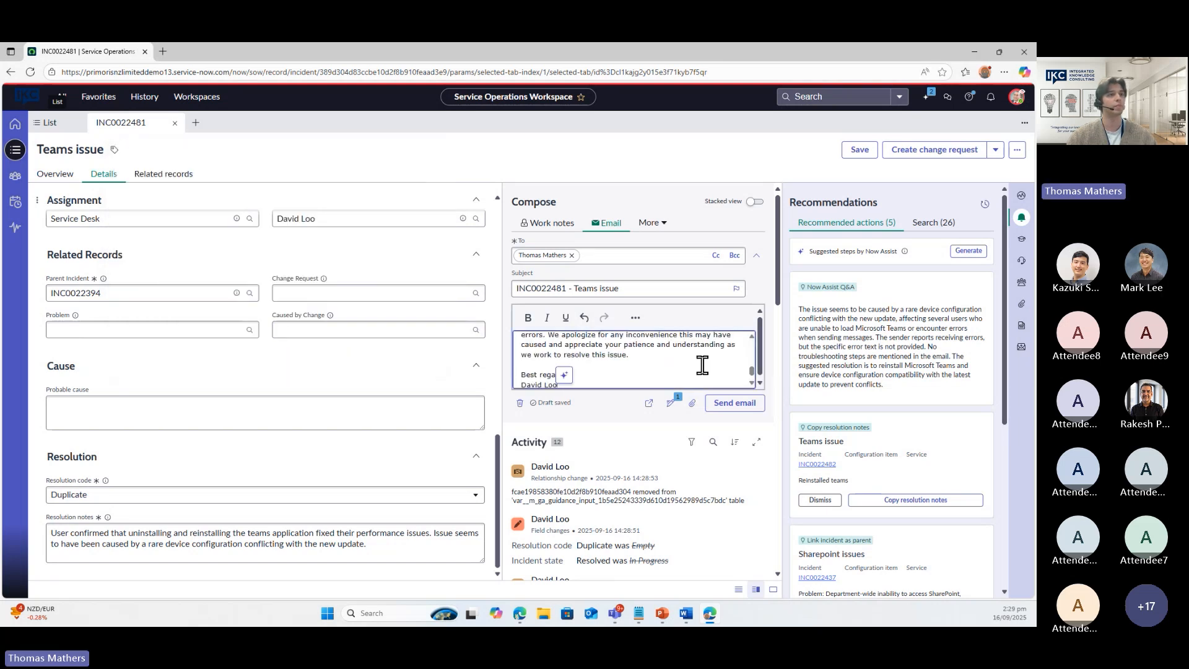
Widen to single-column layout and review the email draft in fullscreen, then exit fullscreen
left_click(773, 590)
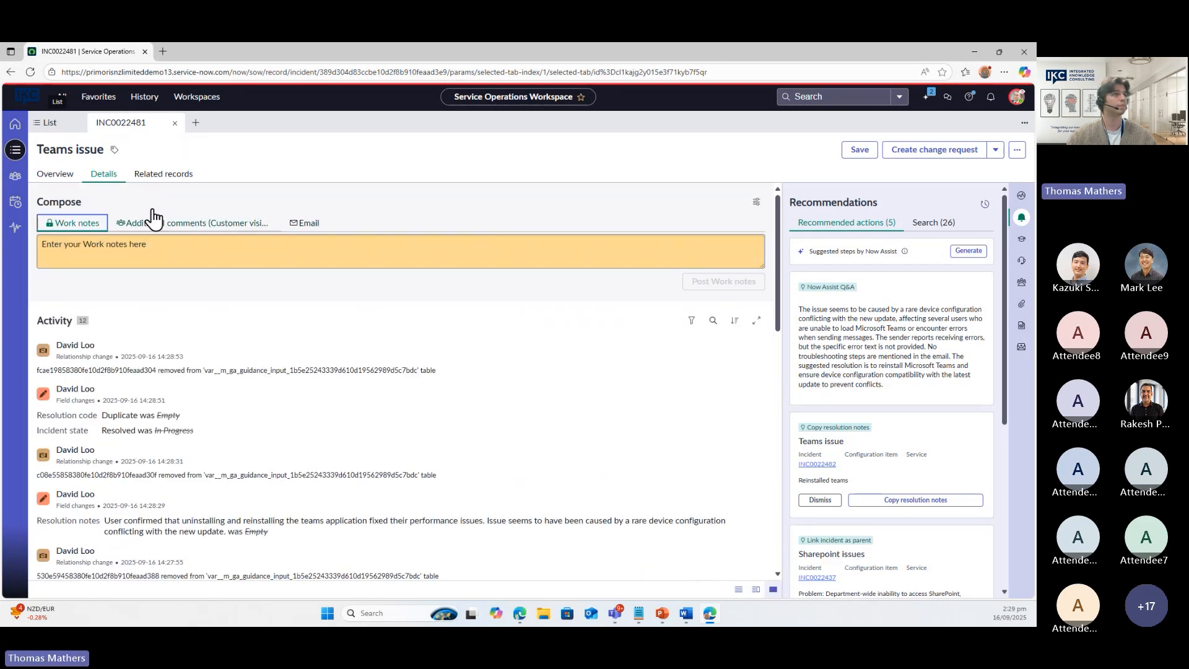
left_click(306, 225)
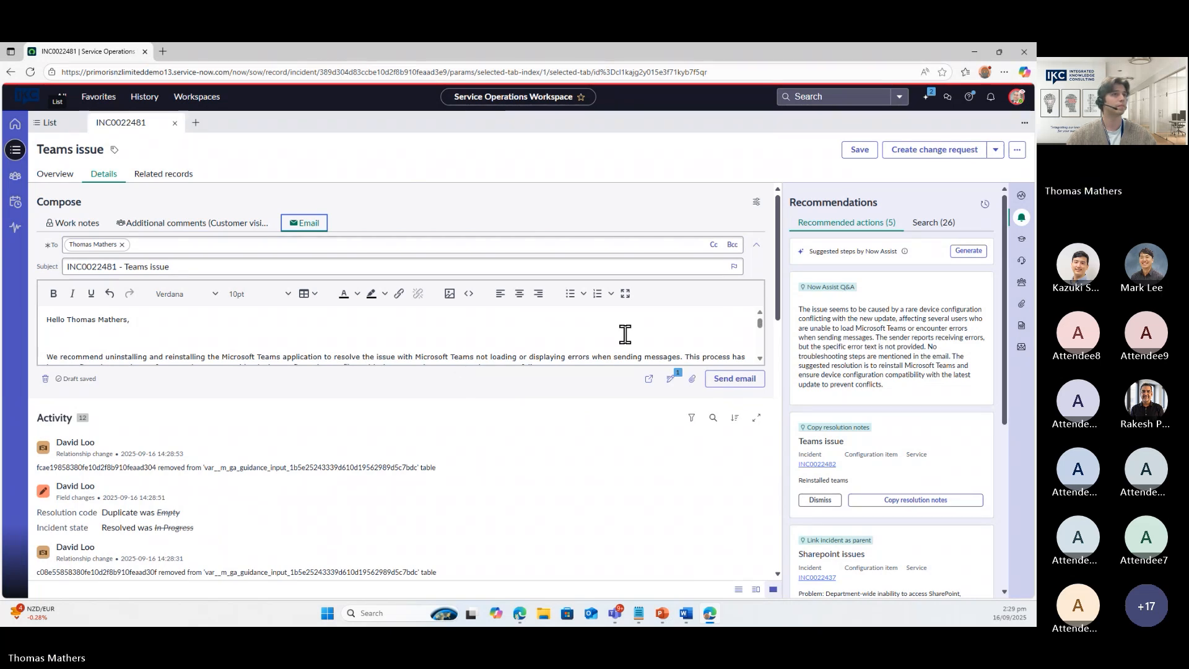
left_click(626, 293)
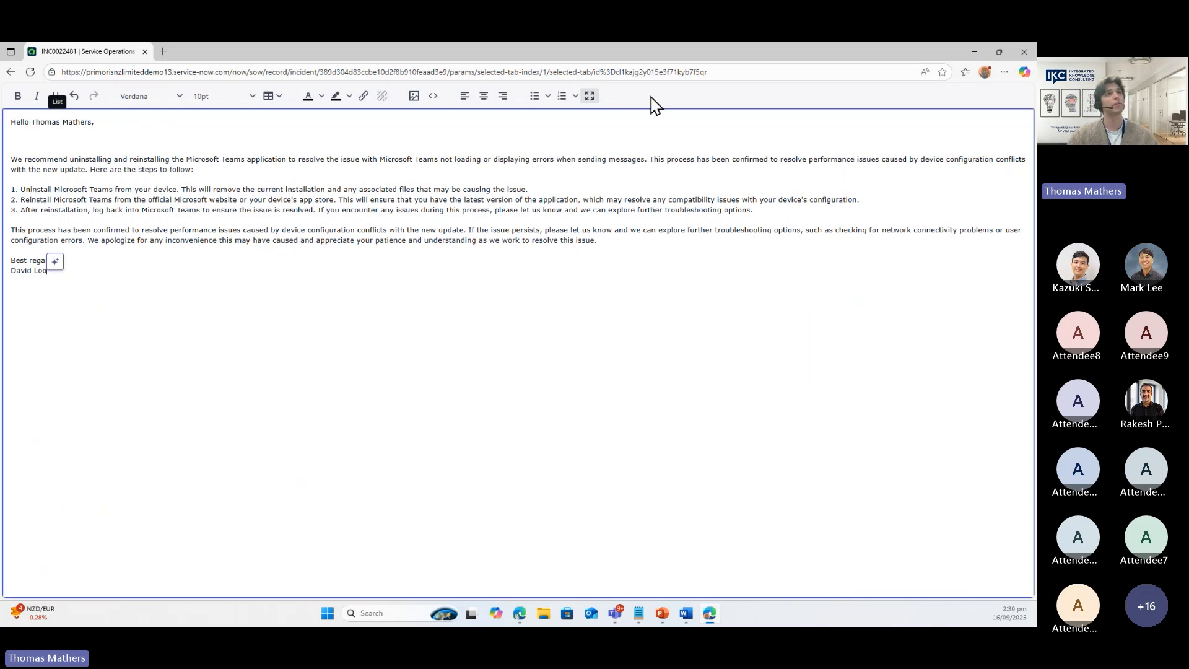
left_click(589, 97)
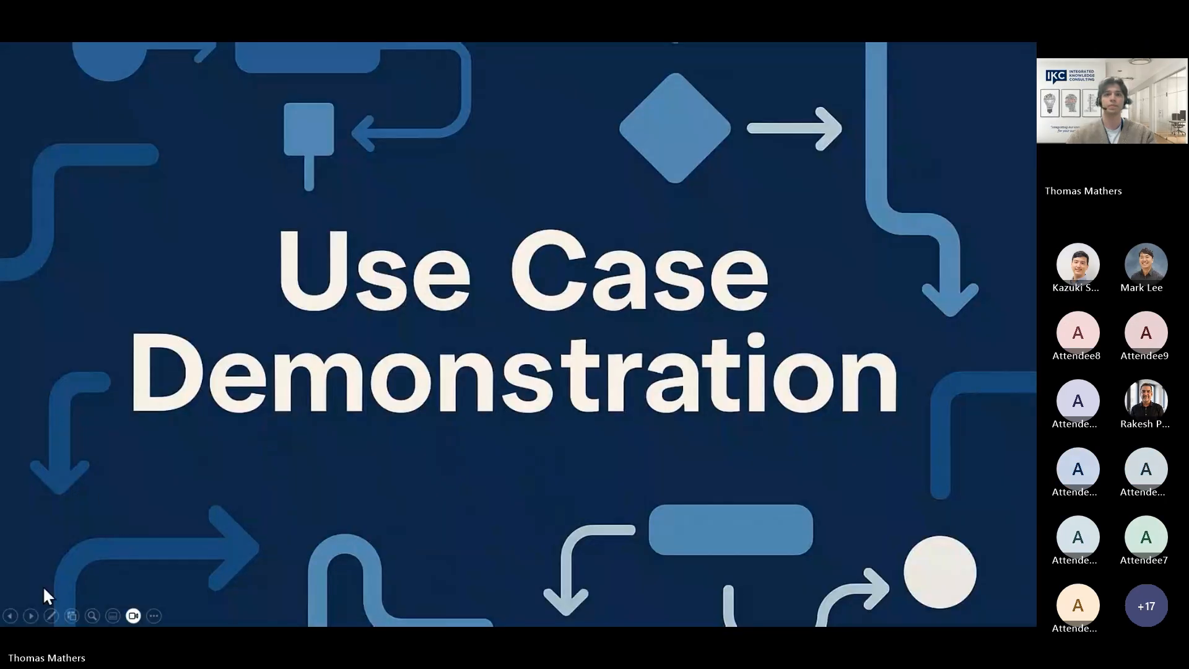
Advance the slideshow to slide 24, 'Use Case 2: Resolving Incidents'
left_click(32, 616)
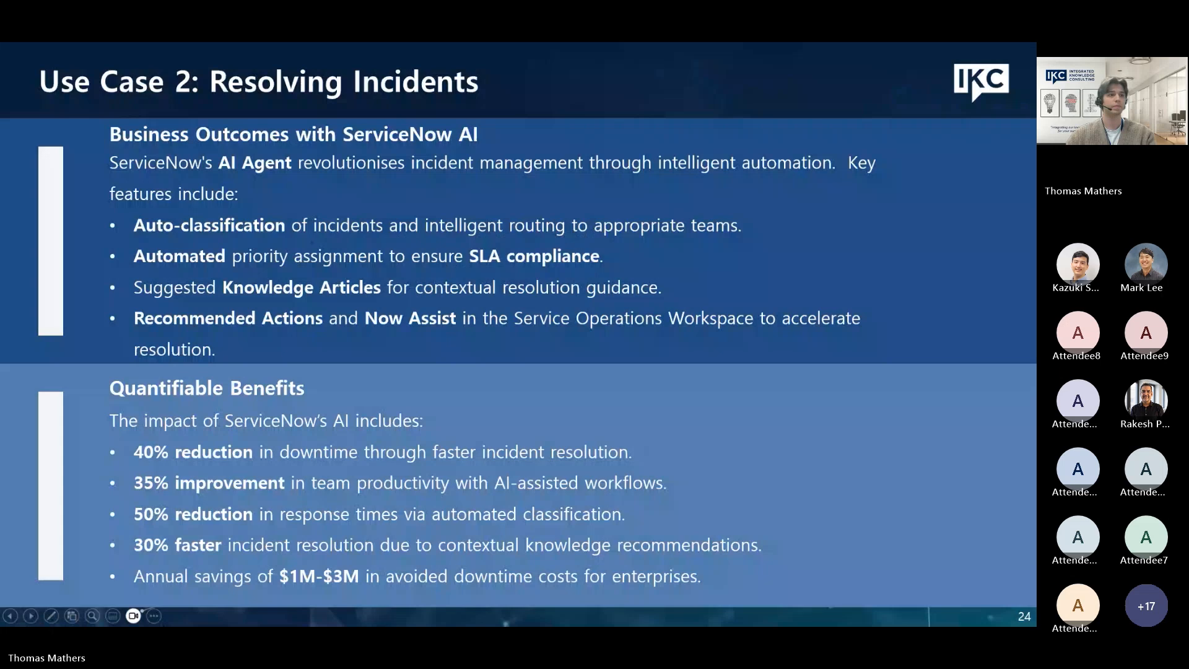